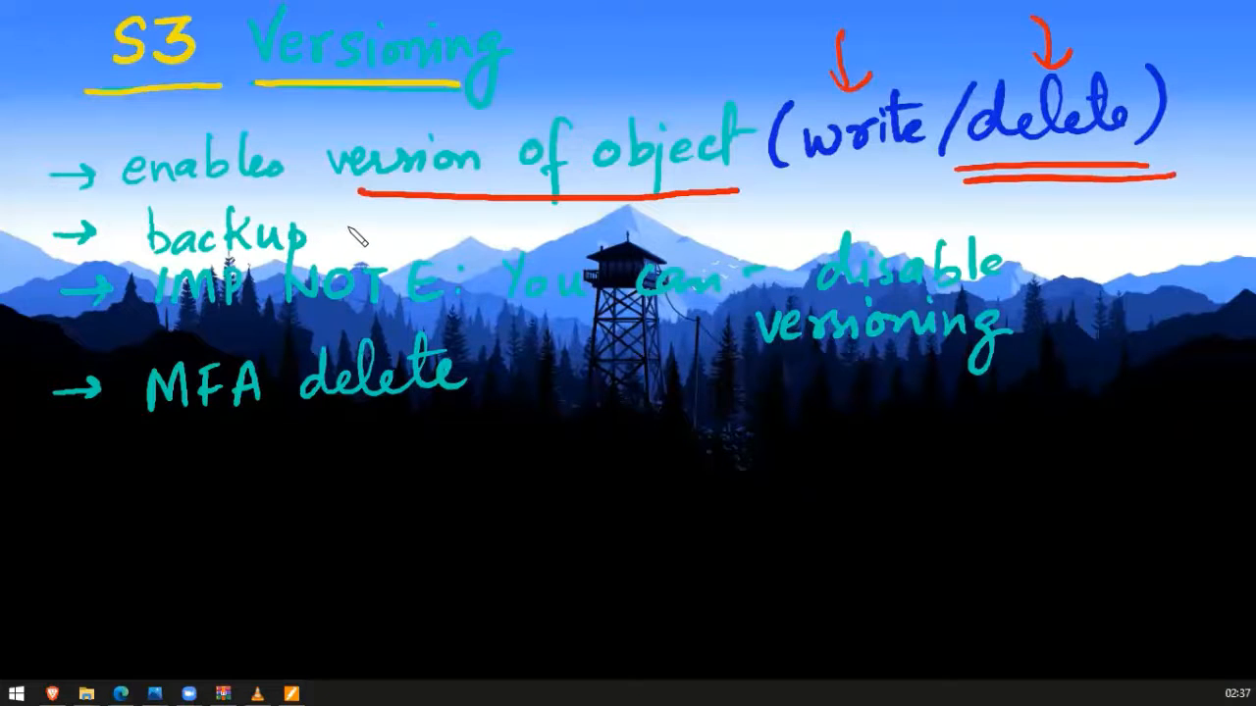
Handwrite "object" in red beside the "backup" note and draw a curved red arrow from the S3 Versioning heading to that line
{"action": "mouse_move", "coordinate": [359, 227]}
{"action": "left_mouse_down"}
{"action": "mouse_move", "coordinate": [399, 251]}
{"action": "mouse_move", "coordinate": [491, 214]}
{"action": "left_mouse_up"}
{"action": "left_click", "coordinate": [418, 231]}
{"action": "mouse_move", "coordinate": [68, 71]}
{"action": "left_mouse_down"}
{"action": "mouse_move", "coordinate": [14, 165]}
{"action": "mouse_move", "coordinate": [49, 222]}
{"action": "left_mouse_up"}
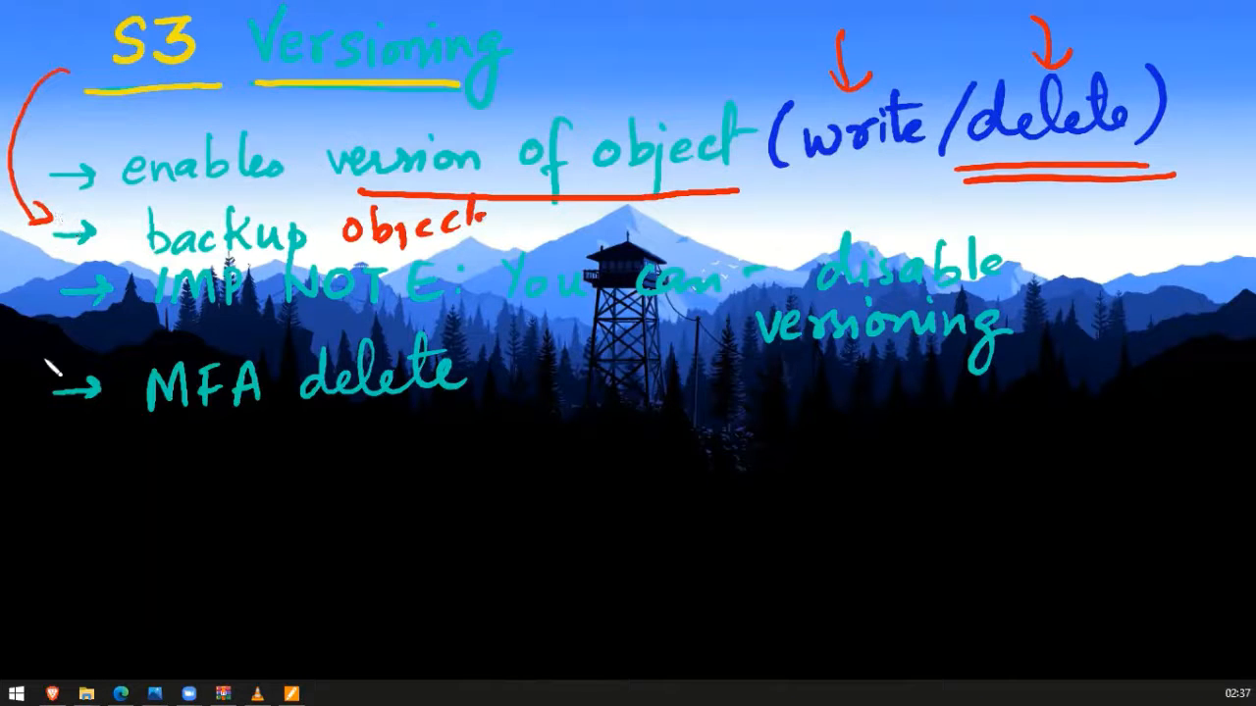
Underline "IMP NOTE" once and "versioning" and "MFA delete" twice in red on the handwritten notes
{"action": "left_click_drag", "start_coordinate": [147, 333], "coordinate": [378, 330]}
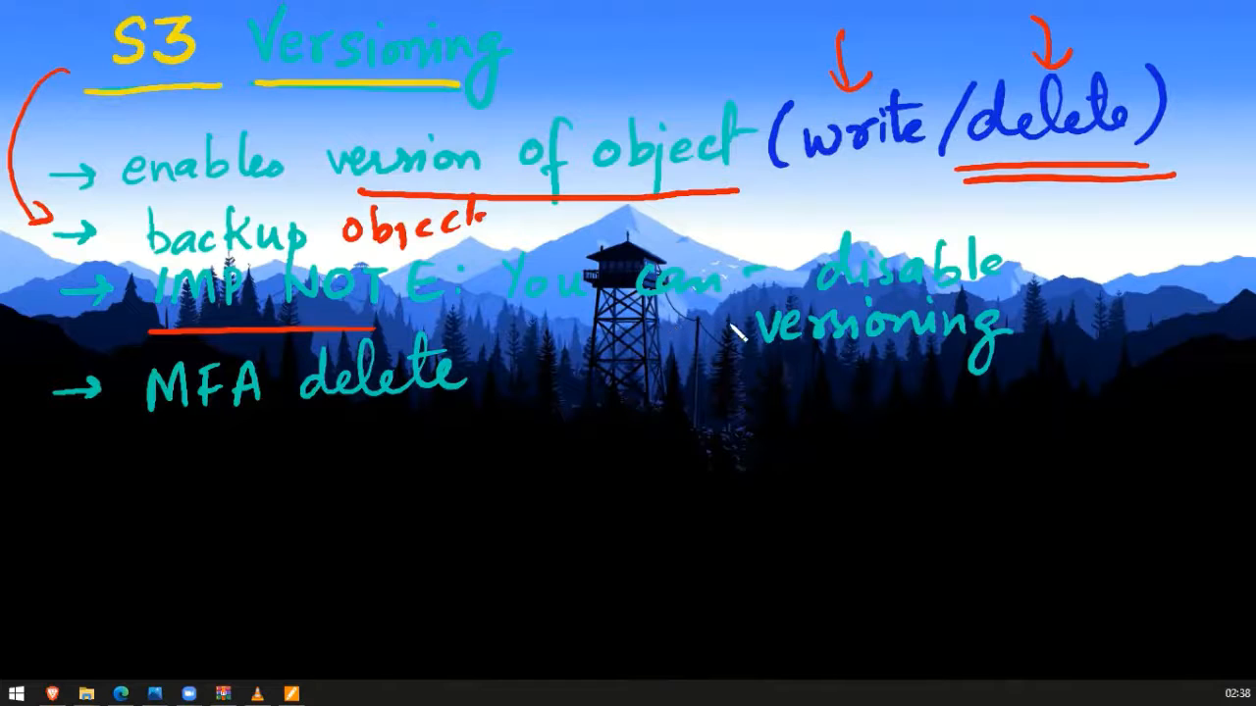
{"action": "left_click_drag", "start_coordinate": [756, 369], "coordinate": [976, 367]}
{"action": "left_click_drag", "start_coordinate": [758, 393], "coordinate": [1075, 396]}
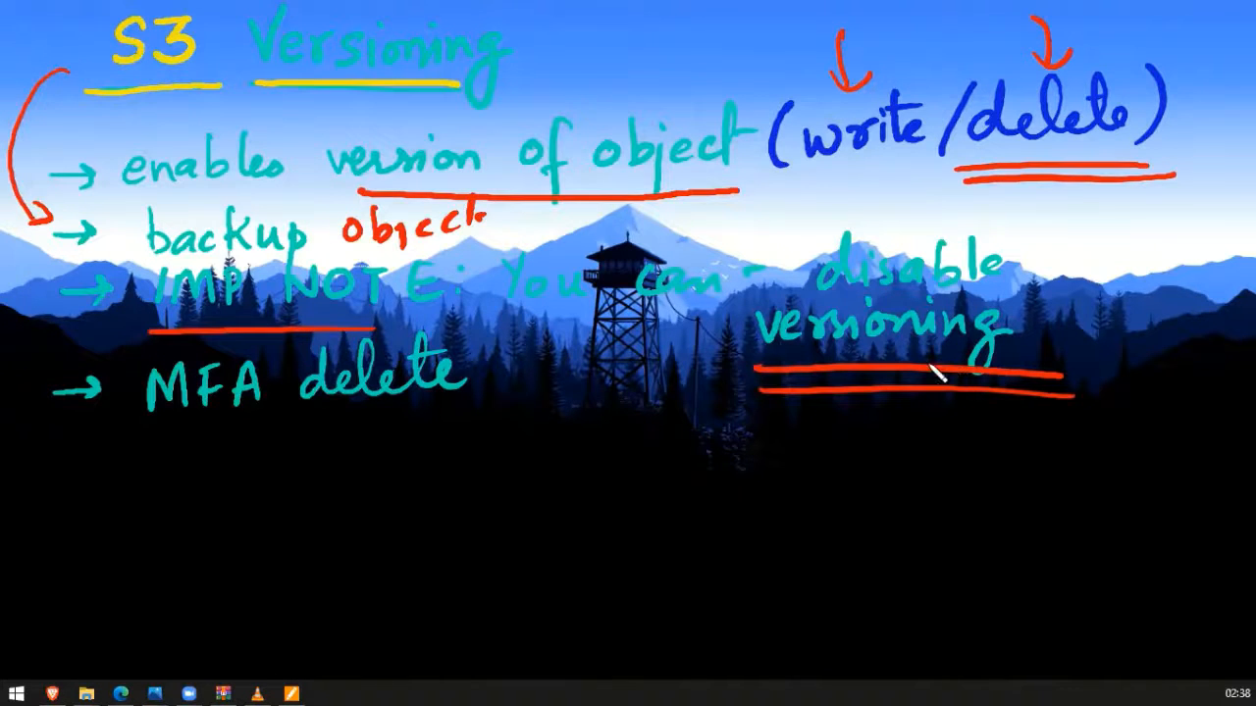
{"action": "mouse_move", "coordinate": [140, 442]}
{"action": "left_mouse_down"}
{"action": "mouse_move", "coordinate": [454, 428]}
{"action": "mouse_move", "coordinate": [323, 448]}
{"action": "mouse_move", "coordinate": [404, 442]}
{"action": "left_mouse_up"}
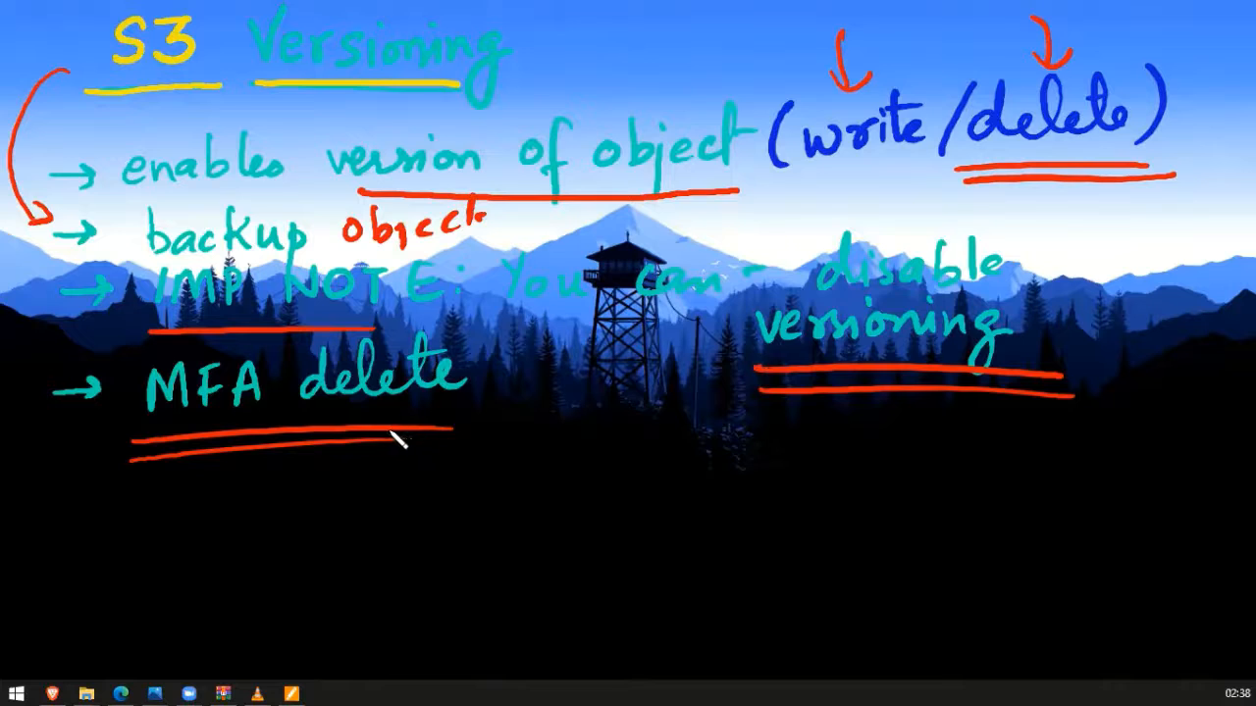
{"action": "left_click_drag", "start_coordinate": [402, 442], "coordinate": [449, 448]}
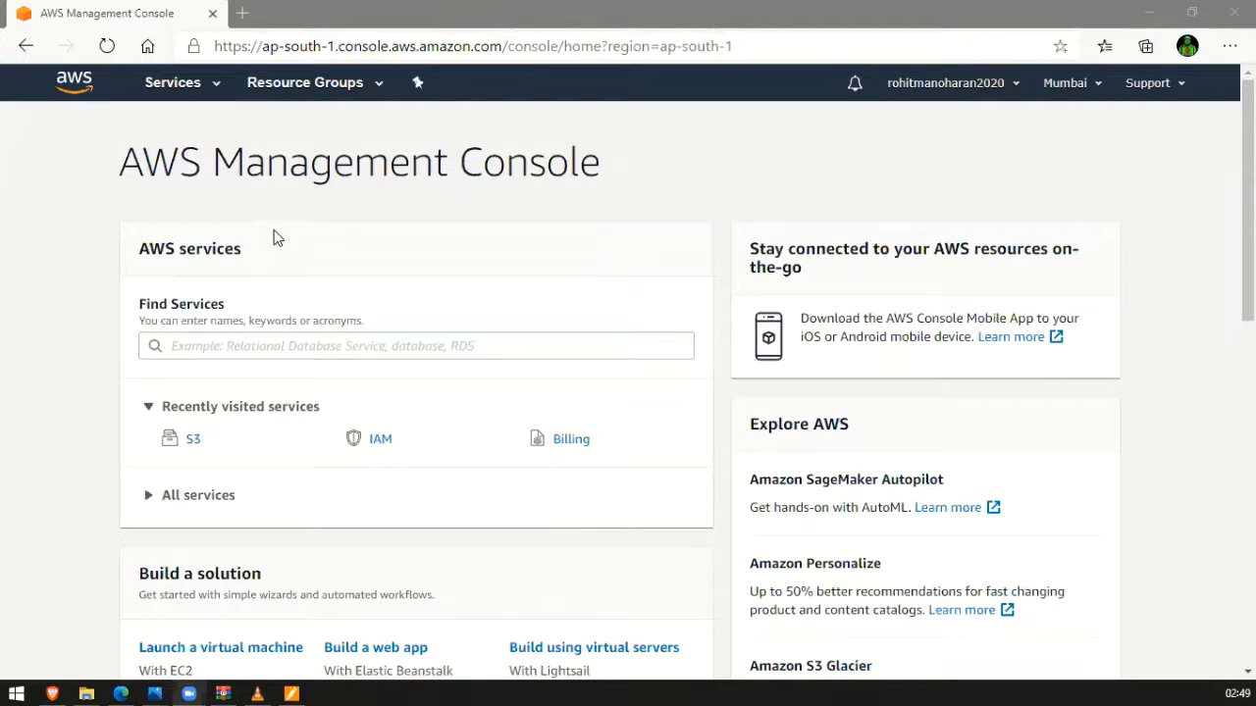
Open the S3 service and start a new bucket named mybucketnh2020, continuing to its configuration options
{"action": "left_click", "coordinate": [200, 88]}
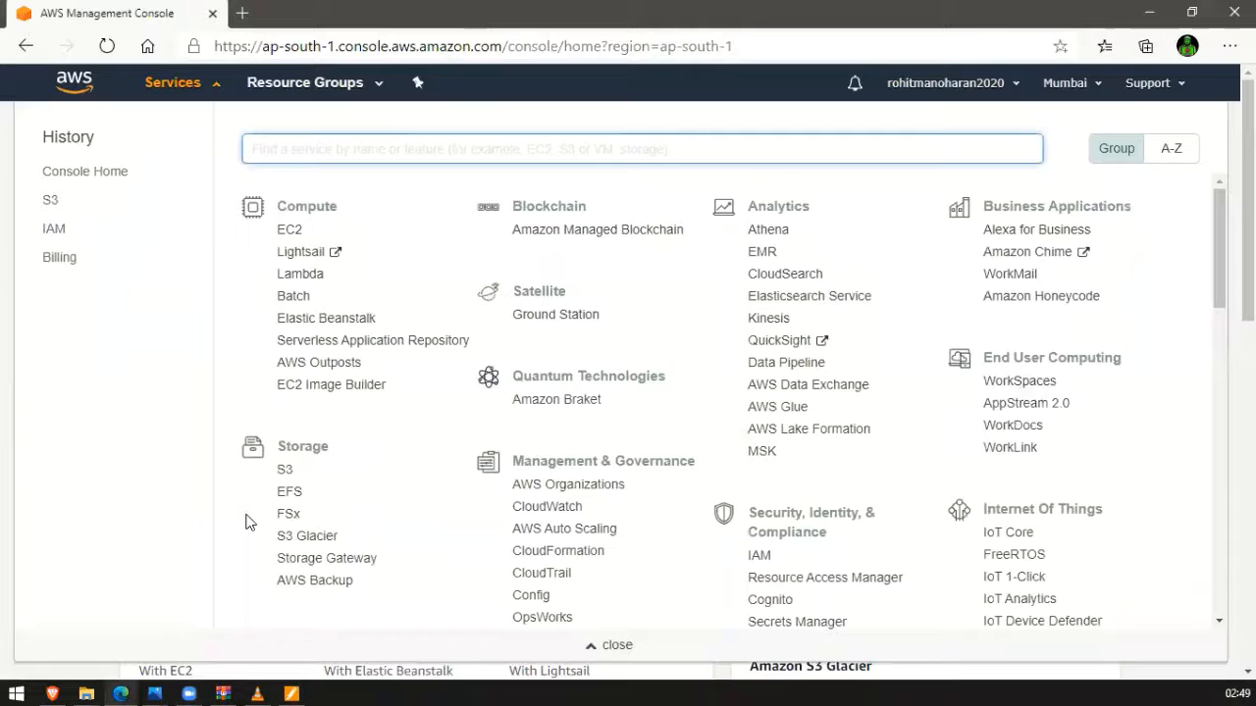
{"action": "left_click", "coordinate": [284, 470]}
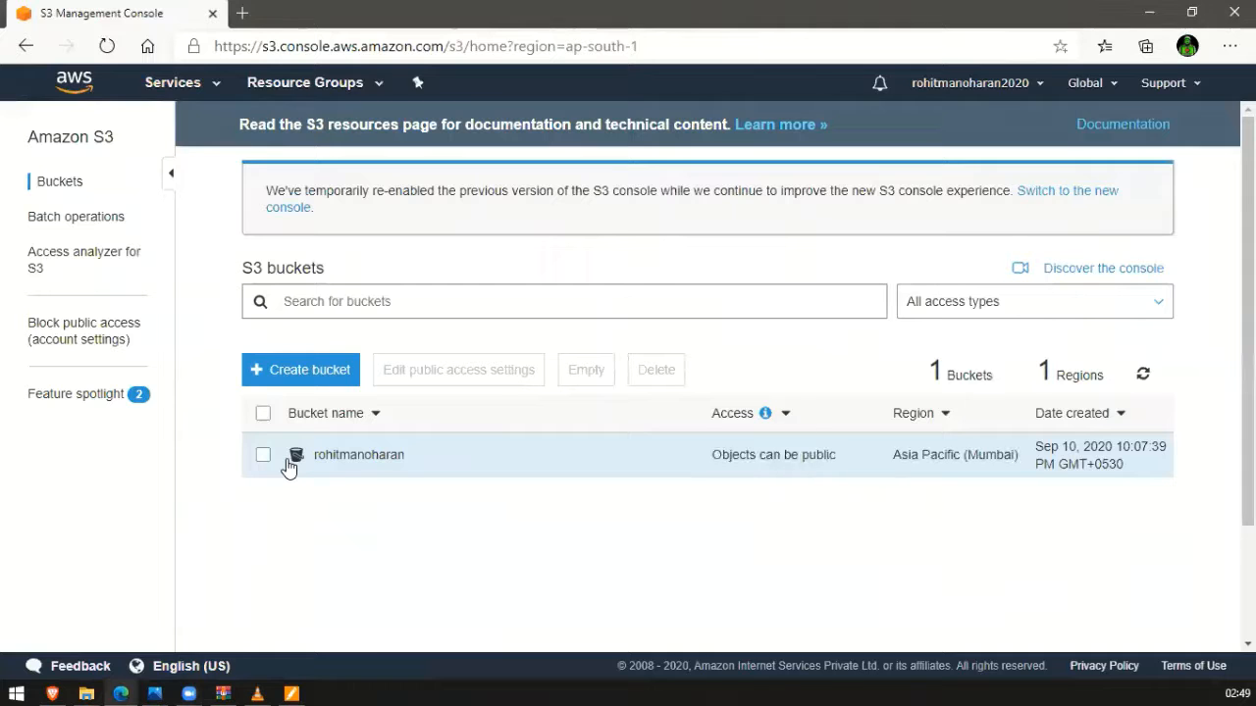
{"action": "left_click", "coordinate": [308, 378]}
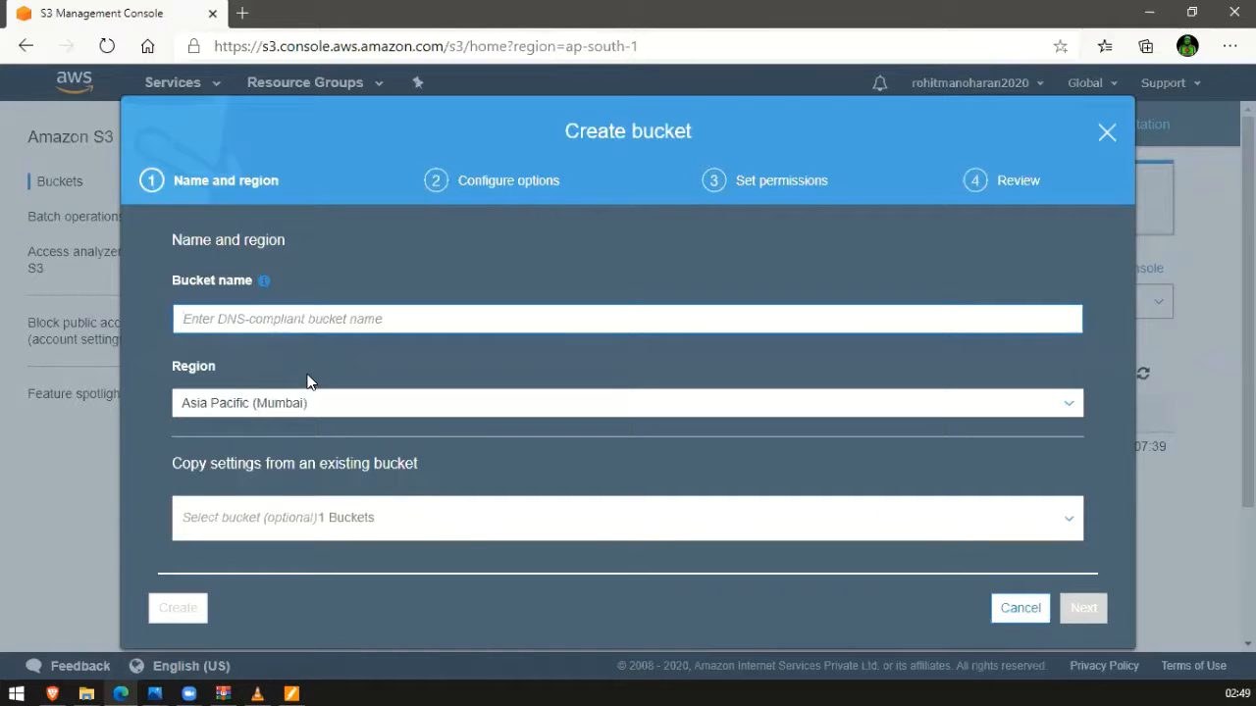
{"action": "type", "text": "mybucket"}
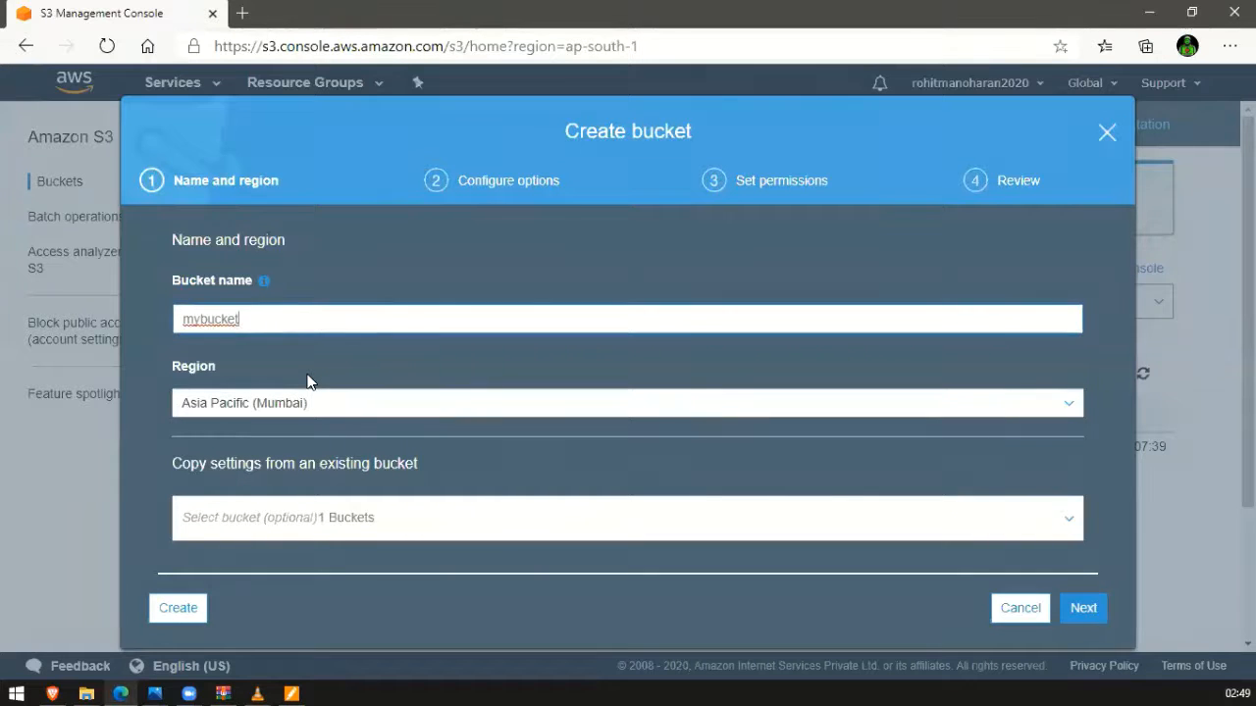
{"action": "type", "text": "nh2020"}
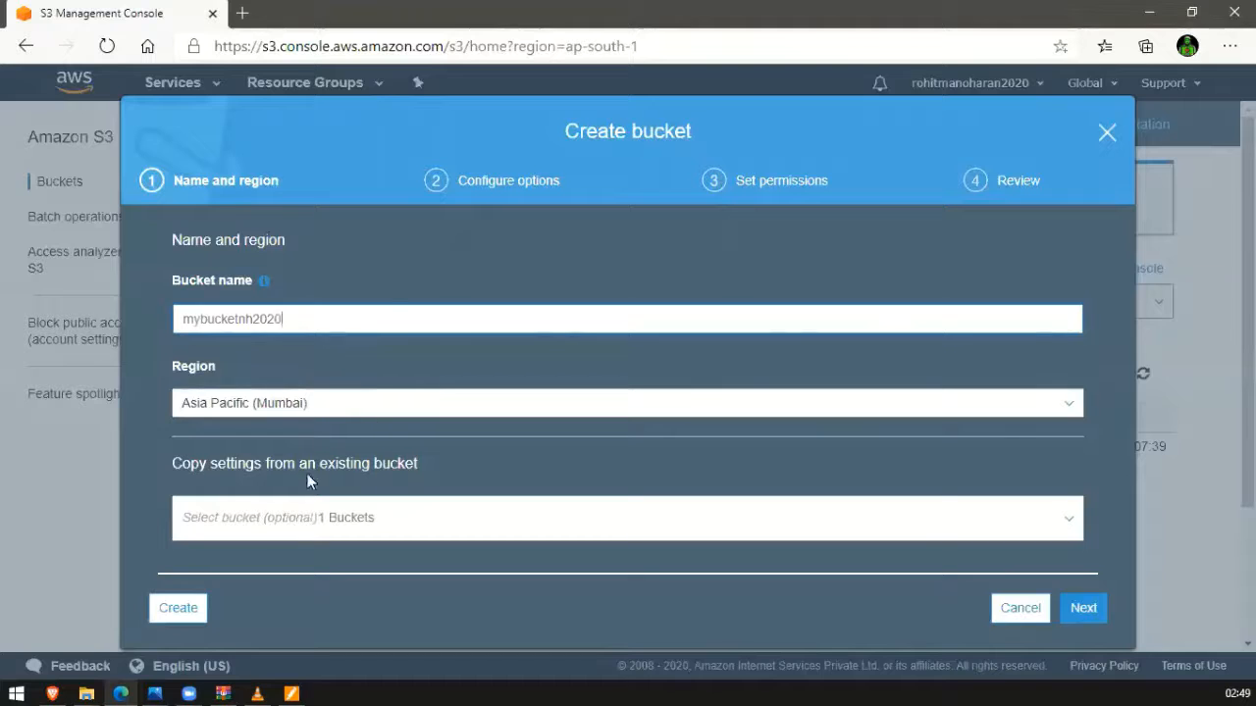
{"action": "left_click", "coordinate": [1091, 609]}
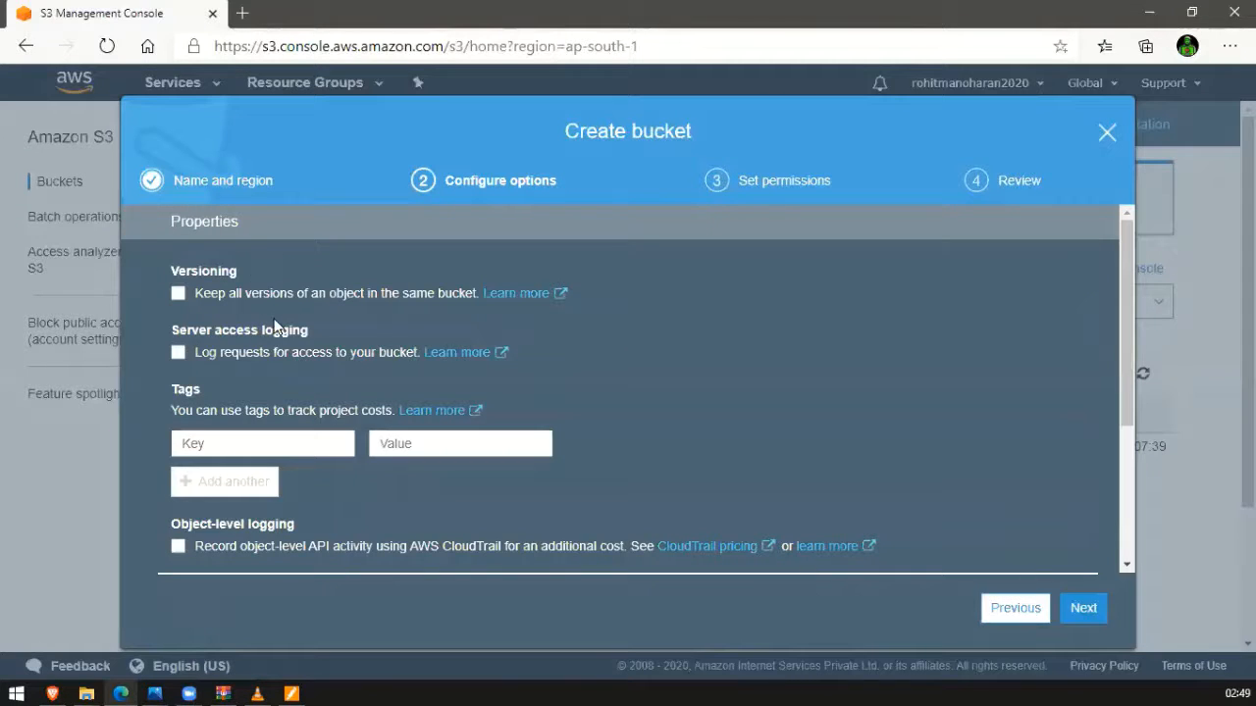
Enable versioning for the new bucket, review the remaining options including the advanced settings, and continue to the permissions
{"action": "left_click", "coordinate": [177, 295]}
{"action": "scroll", "coordinate": [225, 363], "scroll_direction": "down", "scroll_amount": 1}
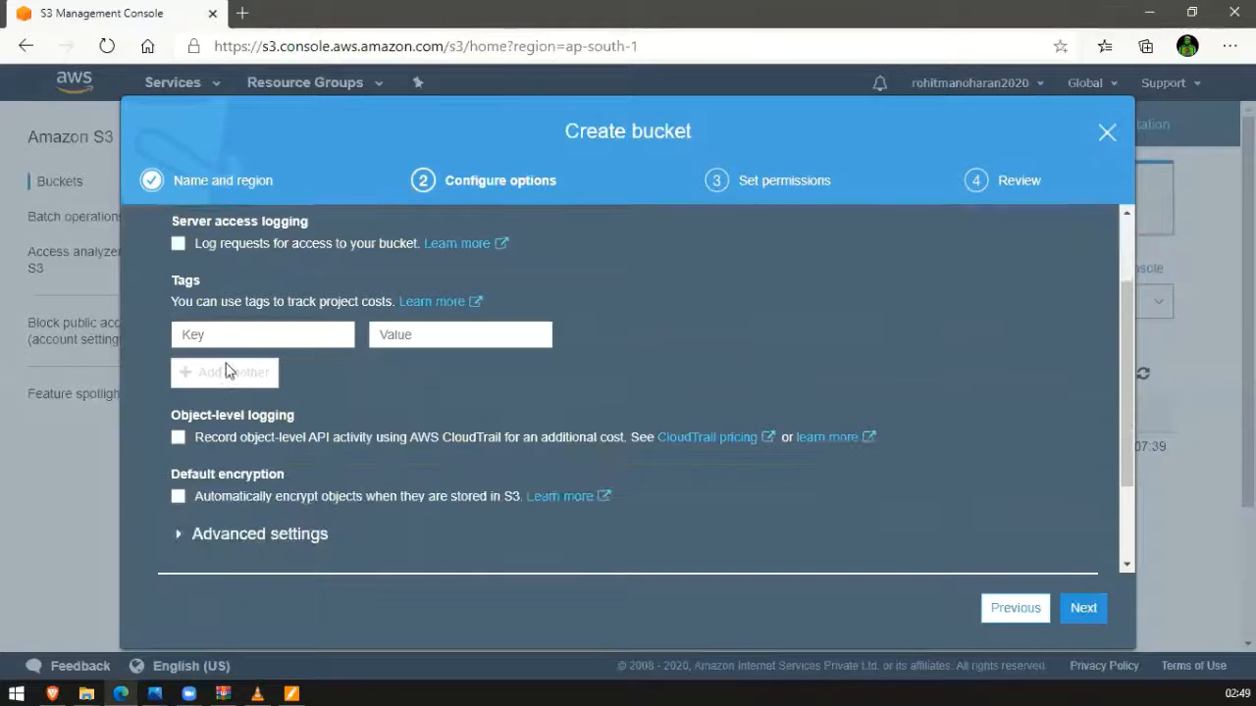
{"action": "scroll", "coordinate": [225, 363], "scroll_direction": "up", "scroll_amount": 1}
{"action": "scroll", "coordinate": [228, 357], "scroll_direction": "down", "scroll_amount": 2}
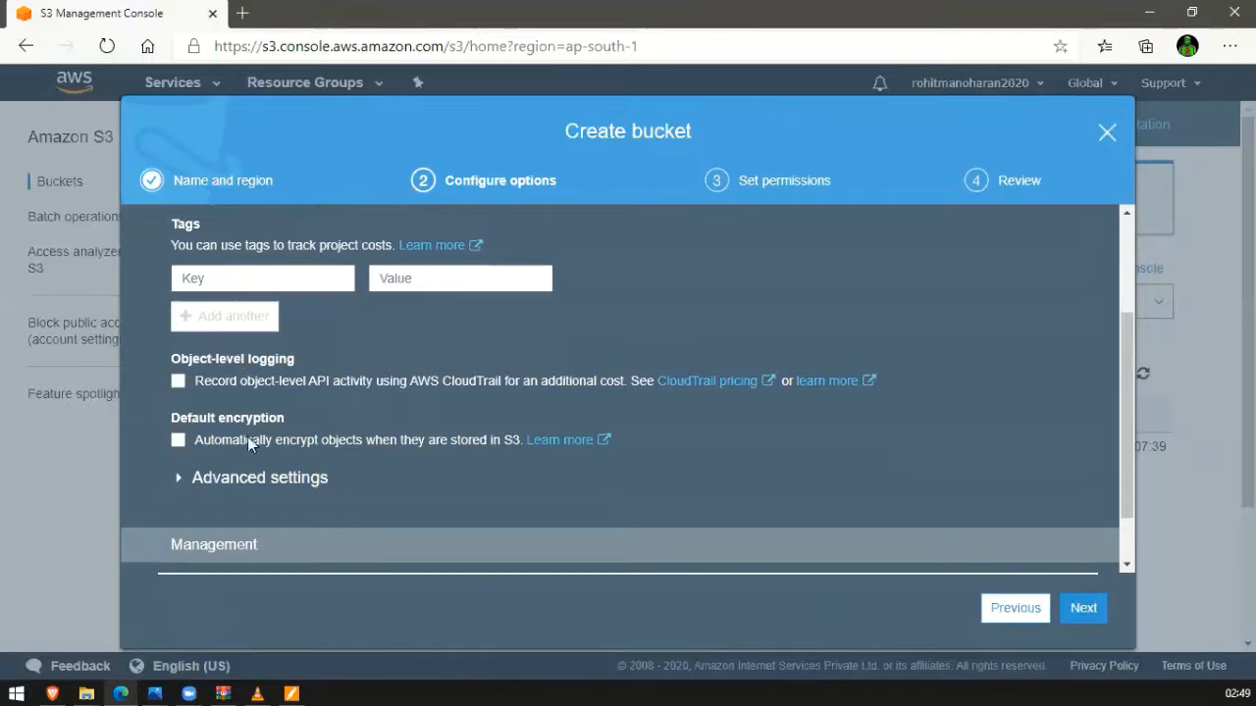
{"action": "scroll", "coordinate": [247, 438], "scroll_direction": "down", "scroll_amount": 1}
{"action": "left_click", "coordinate": [195, 411]}
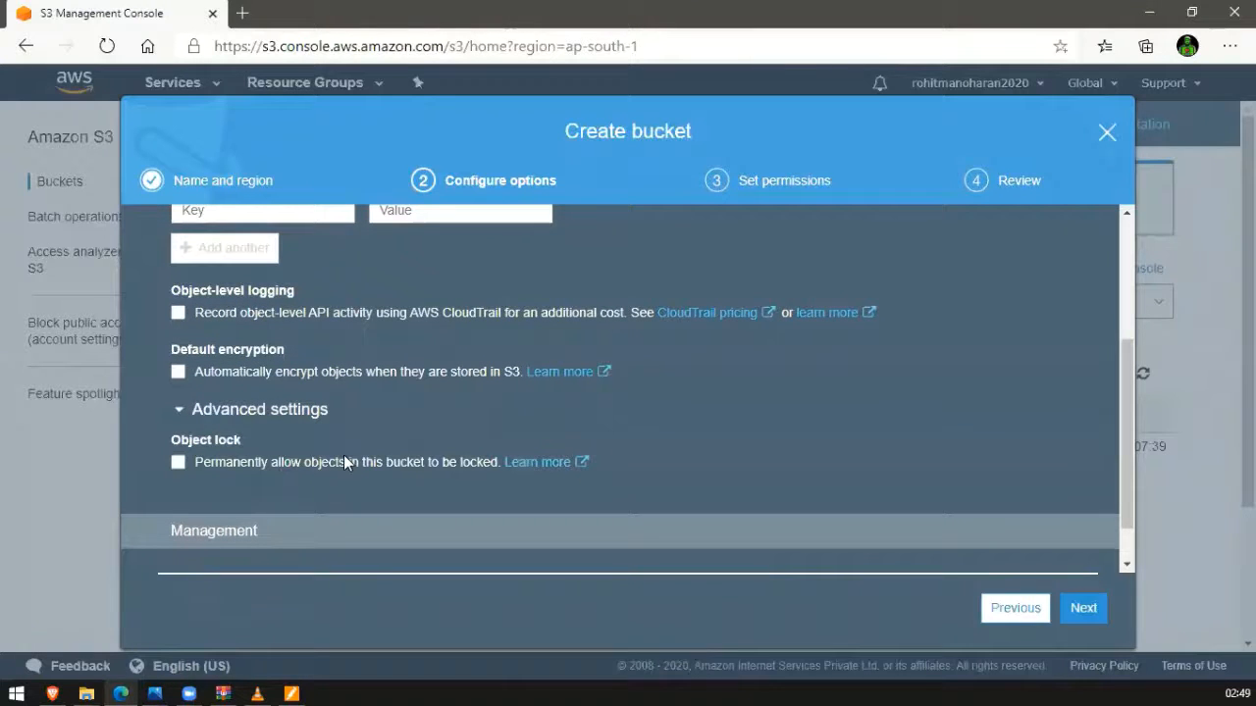
{"action": "scroll", "coordinate": [343, 454], "scroll_direction": "down", "scroll_amount": 1}
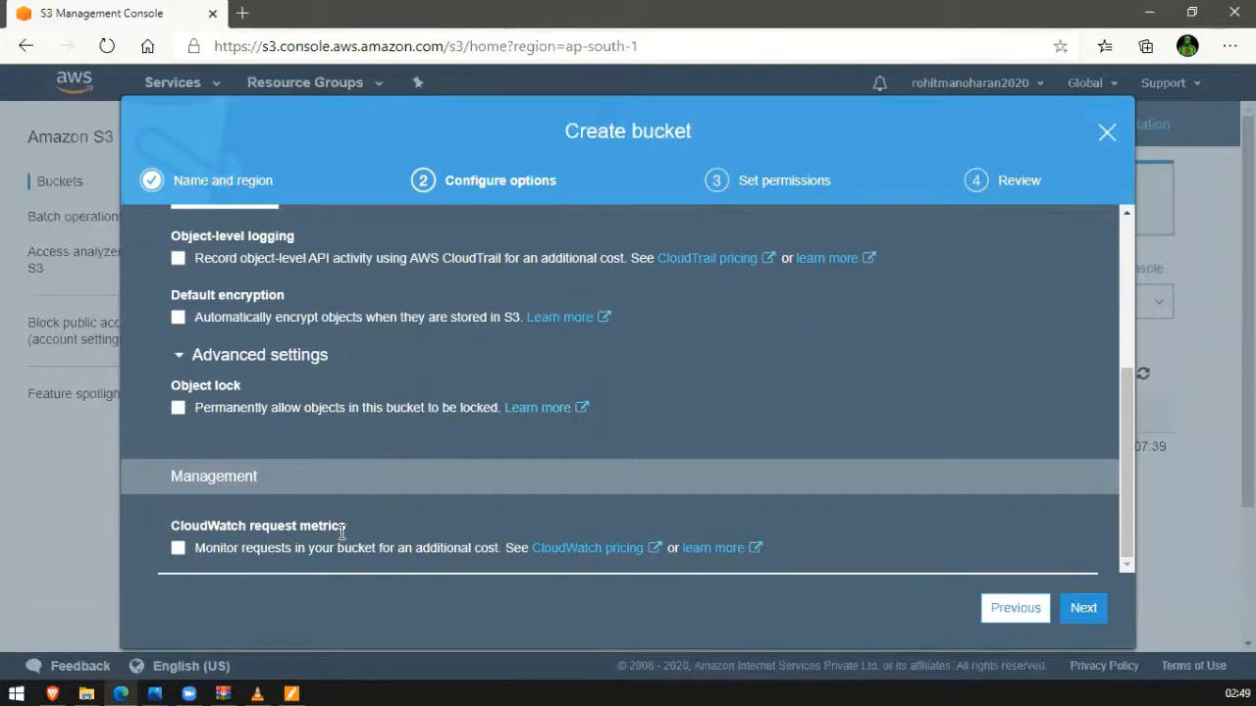
{"action": "left_click", "coordinate": [1075, 610]}
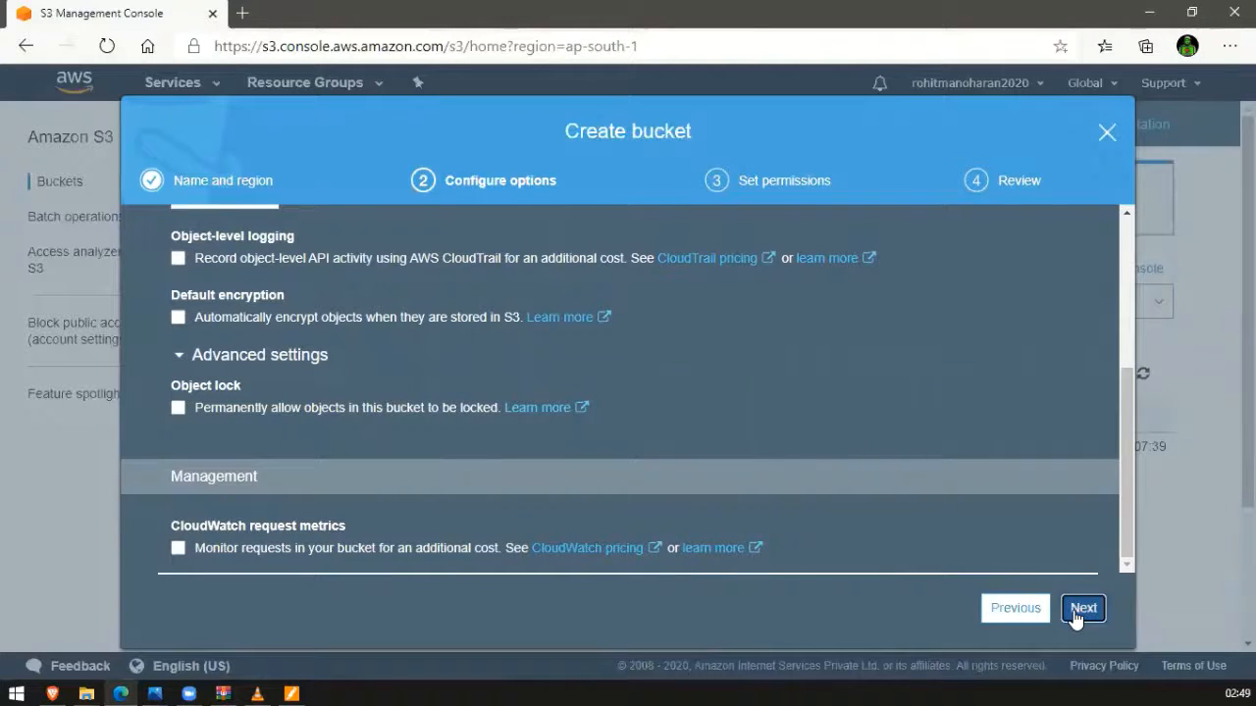
Create the bucket with the default Block all public access setting and open mybucketnh2020
{"action": "scroll", "coordinate": [374, 357], "scroll_direction": "up", "scroll_amount": 5}
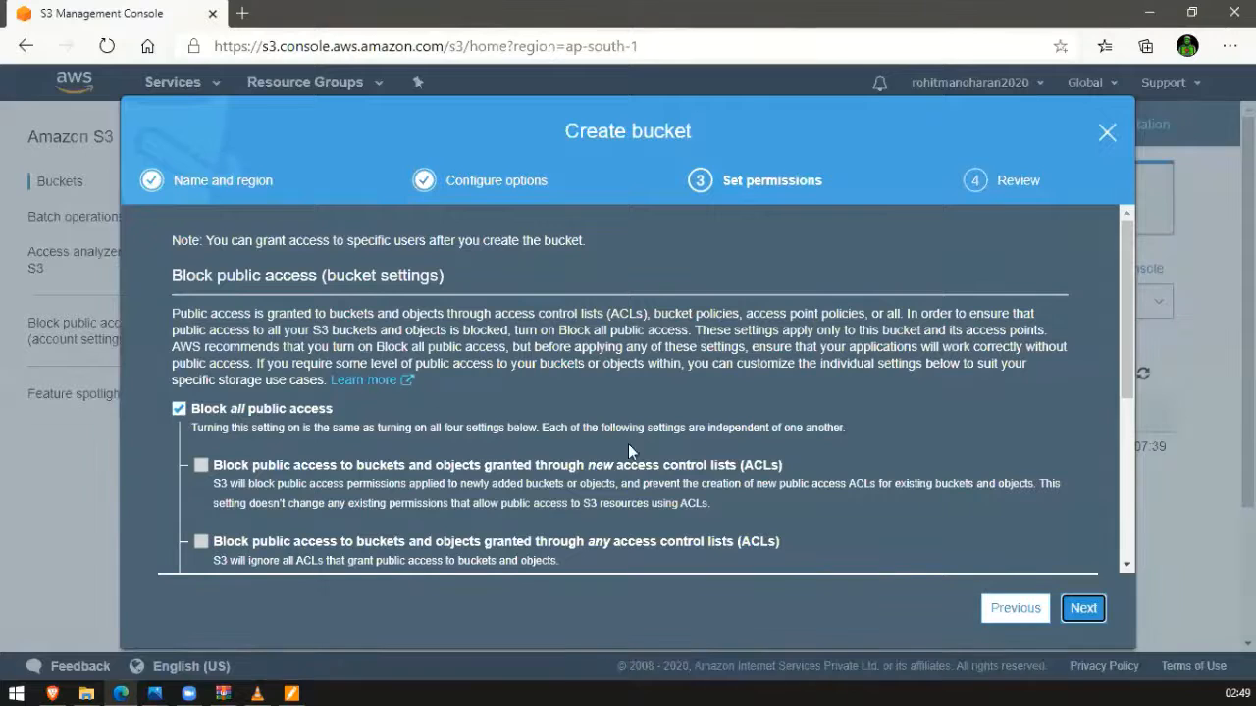
{"action": "left_click", "coordinate": [1083, 609]}
{"action": "scroll", "coordinate": [982, 546], "scroll_direction": "down", "scroll_amount": 2}
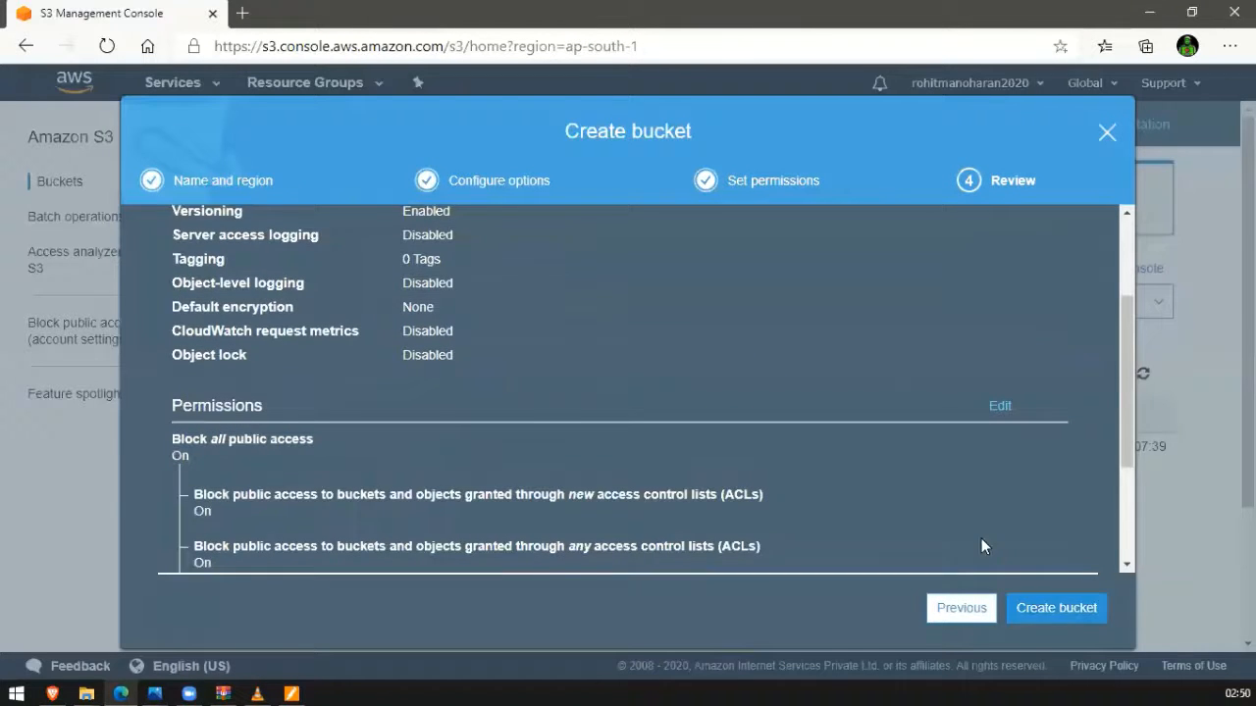
{"action": "left_click", "coordinate": [1052, 609]}
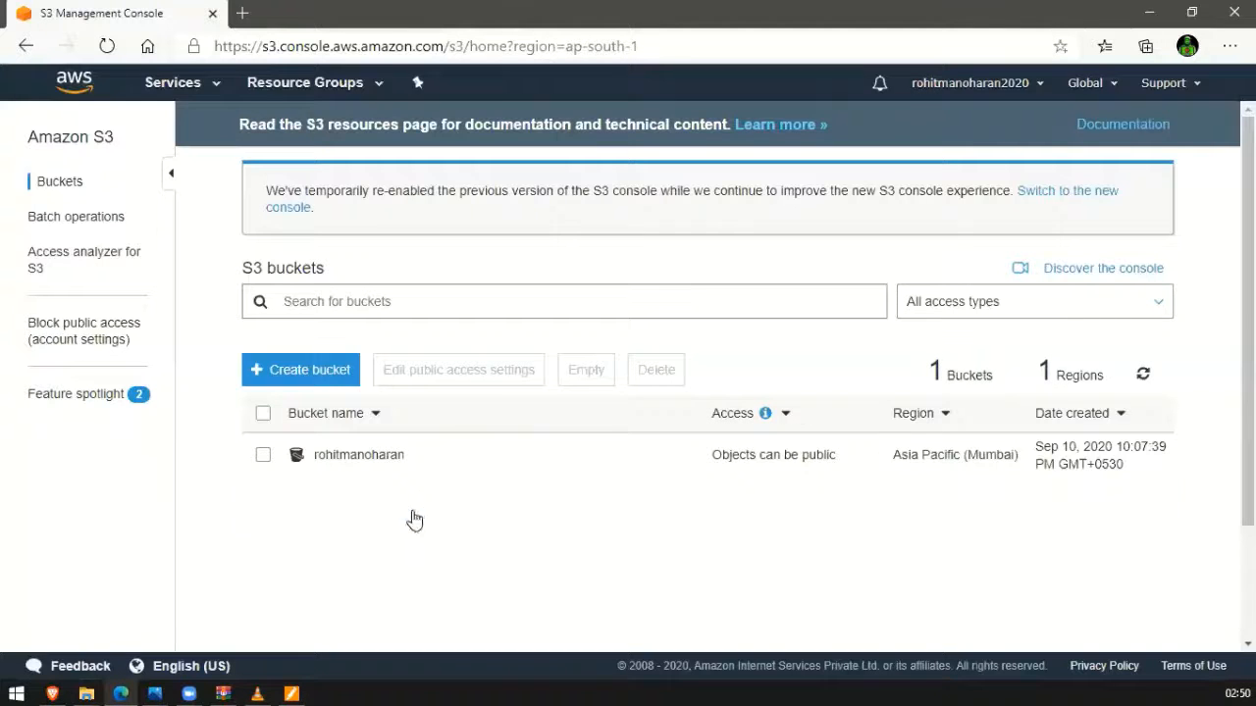
{"action": "left_click", "coordinate": [355, 465]}
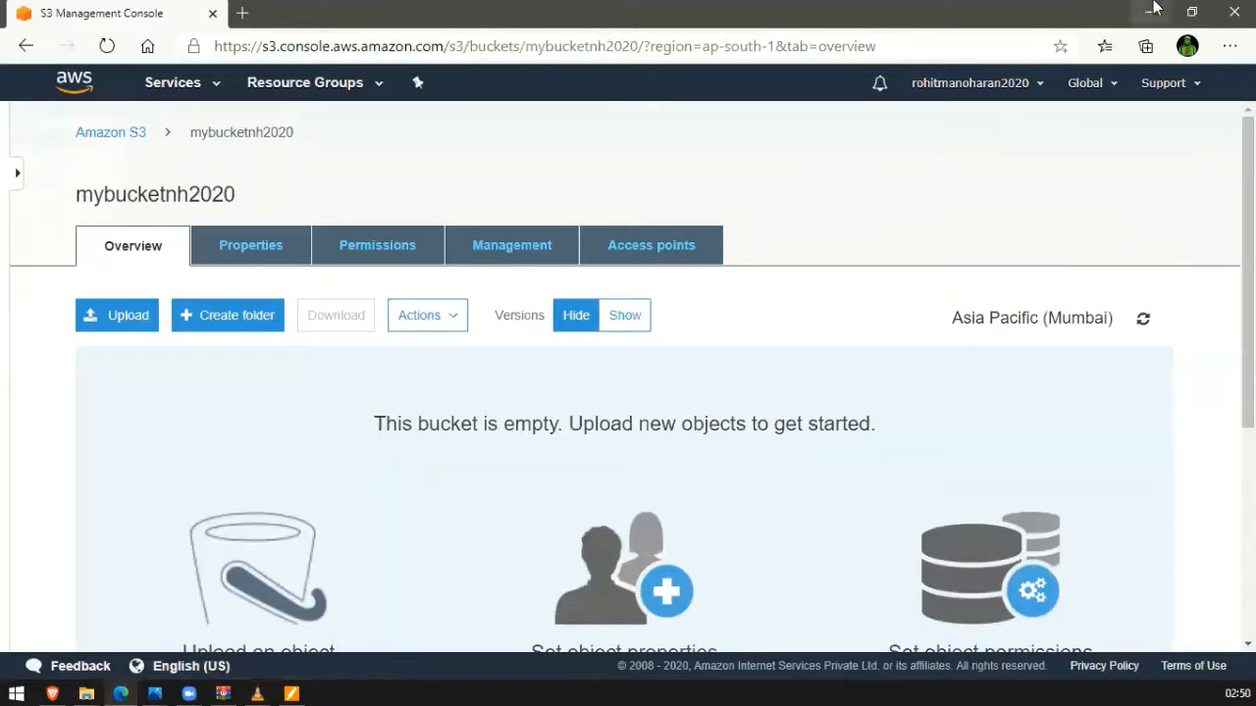
Switch to the Windows desktop and create a new text document named nhversions
{"action": "key", "text": "super+d"}
{"action": "right_click", "coordinate": [267, 287]}
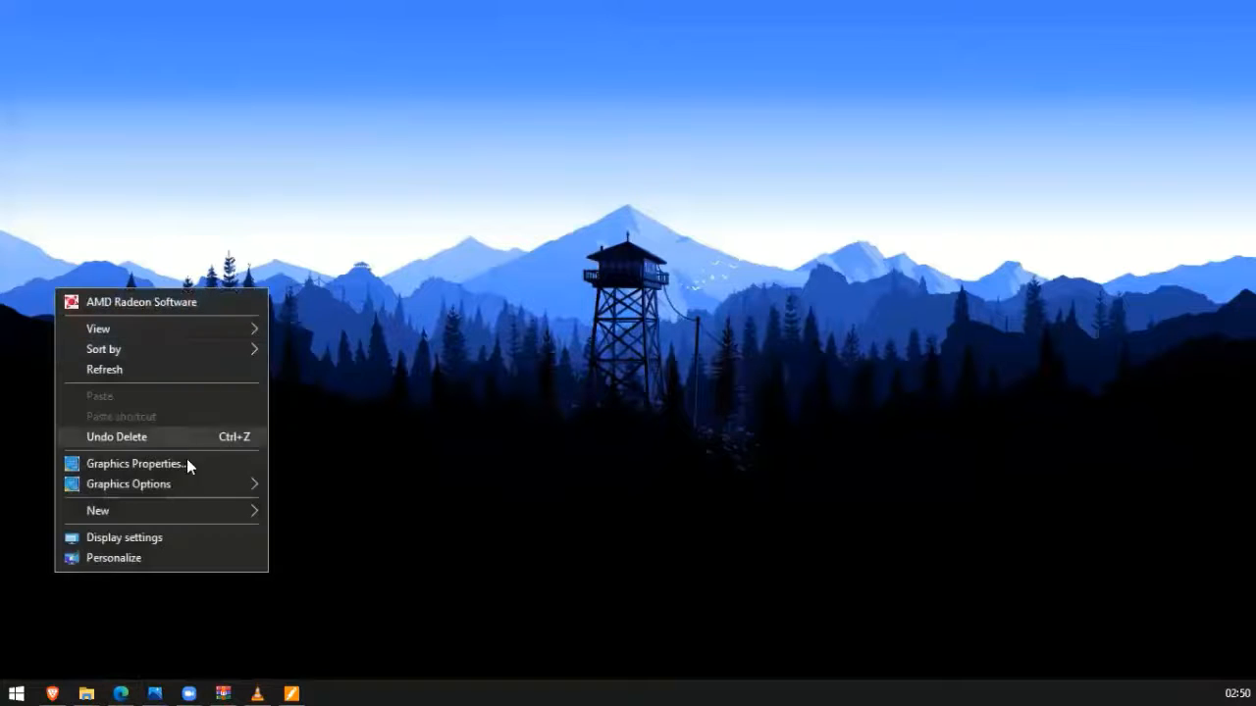
{"action": "mouse_move", "coordinate": [185, 508]}
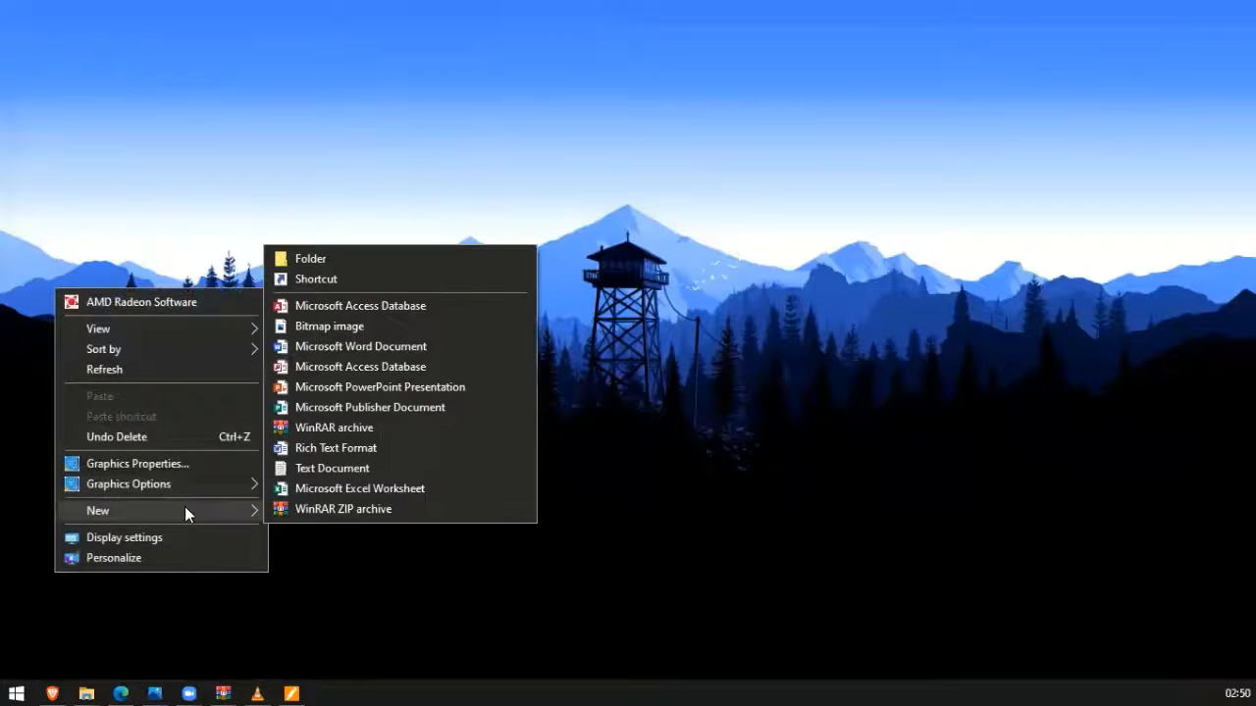
{"action": "left_click", "coordinate": [375, 468]}
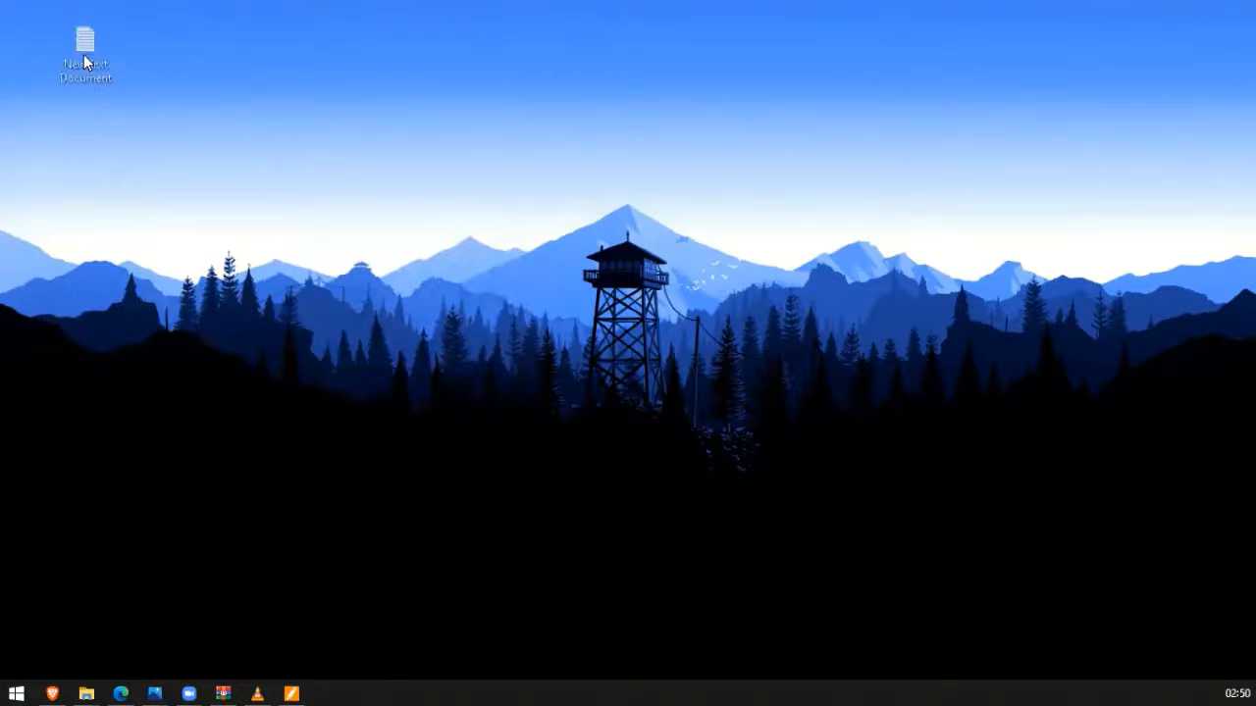
{"action": "left_click_drag", "start_coordinate": [83, 56], "coordinate": [43, 60]}
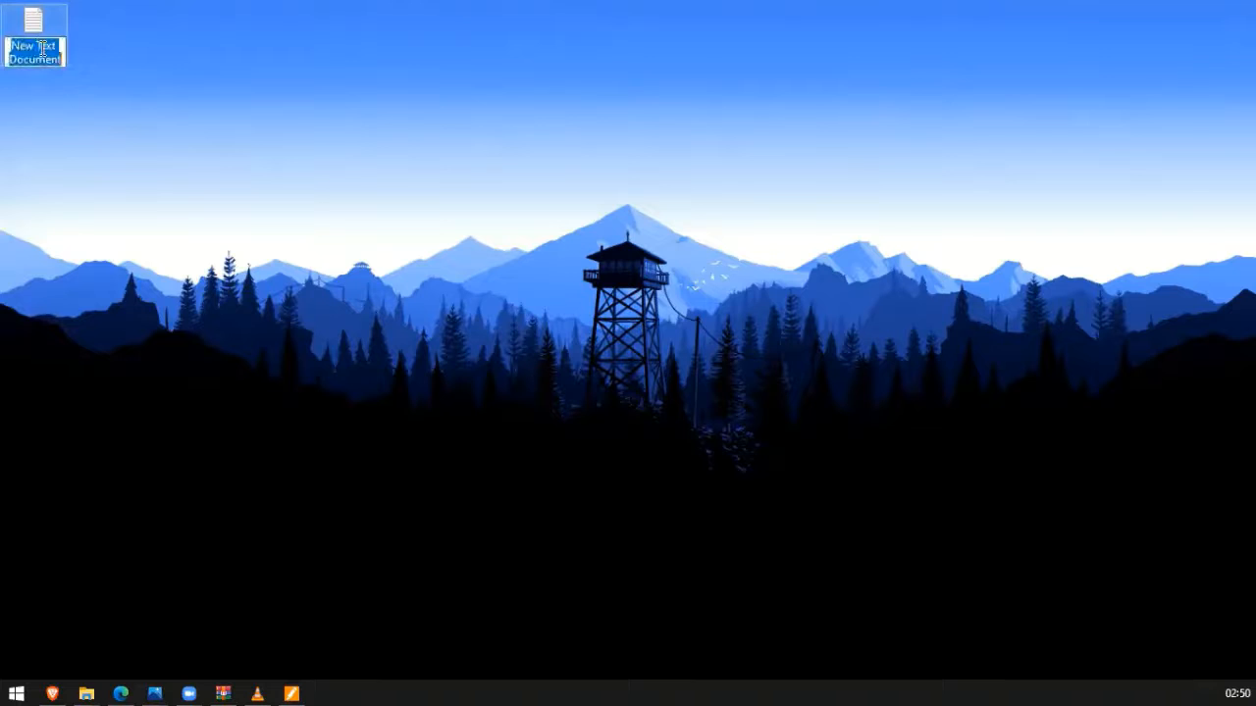
{"action": "key", "text": "BackSpace"}
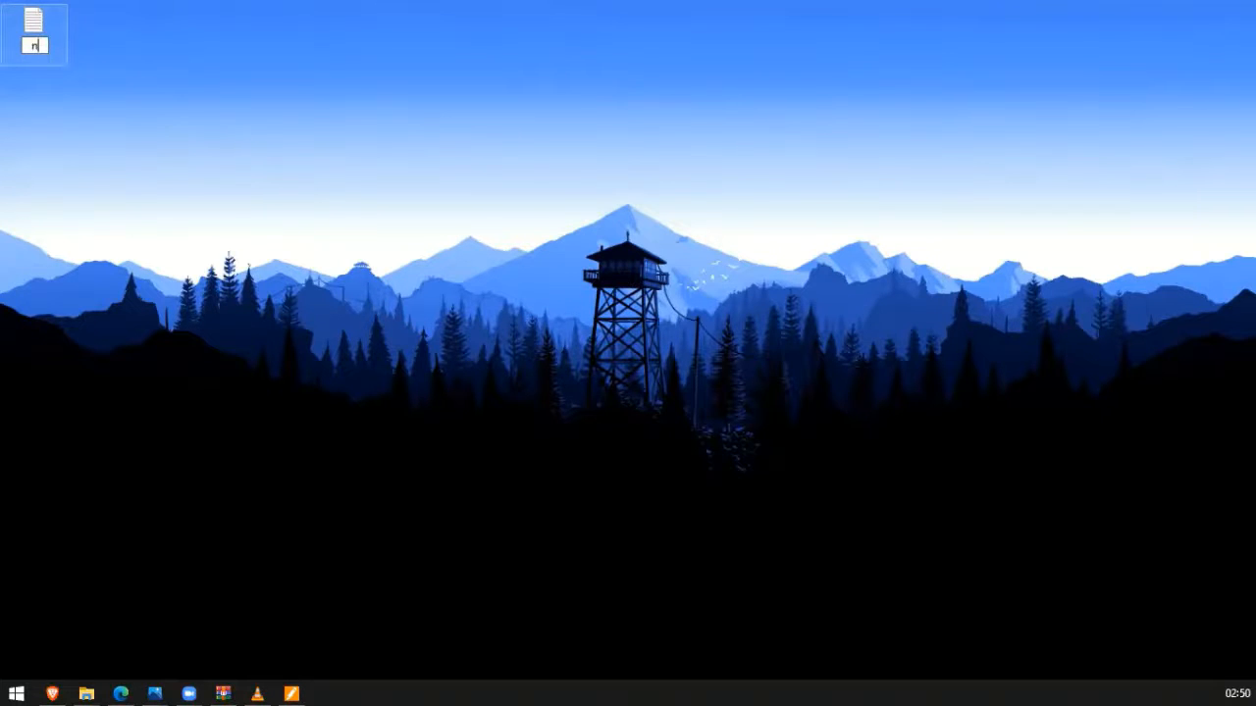
{"action": "type", "text": "nhversions"}
Write "Welcome to AWS" and "VERSION 1.0" on two lines in the nhversions text file, then save and close it
{"action": "double_click", "coordinate": [44, 46]}
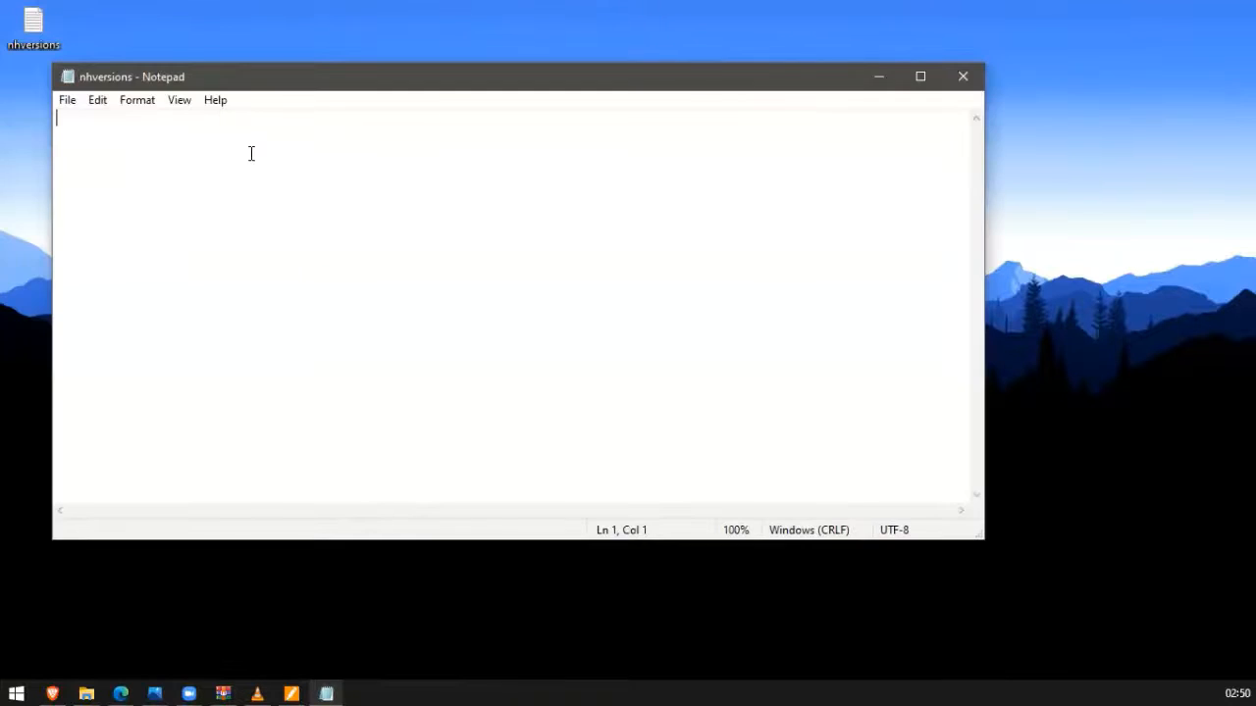
{"action": "type", "text": "Welco"}
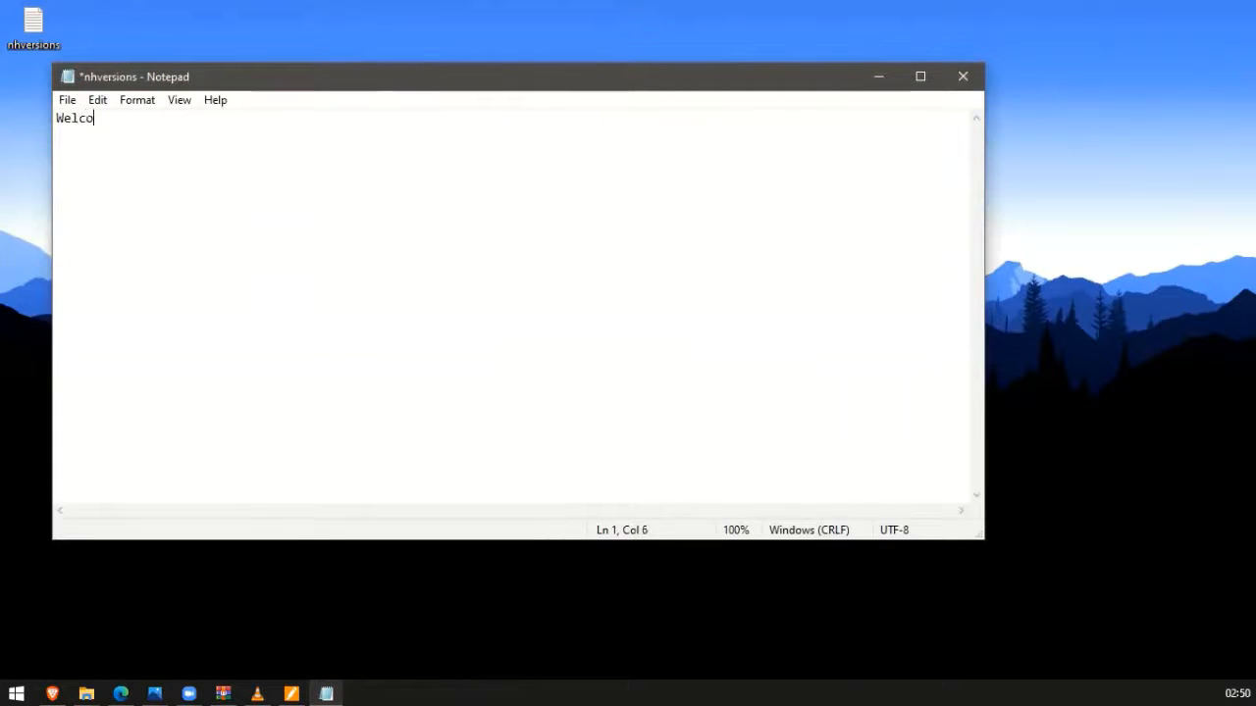
{"action": "type", "text": "me to AW"}
{"action": "type", "text": "S "}
{"action": "type", "text": "VERSIO"}
{"action": "type", "text": "N "}
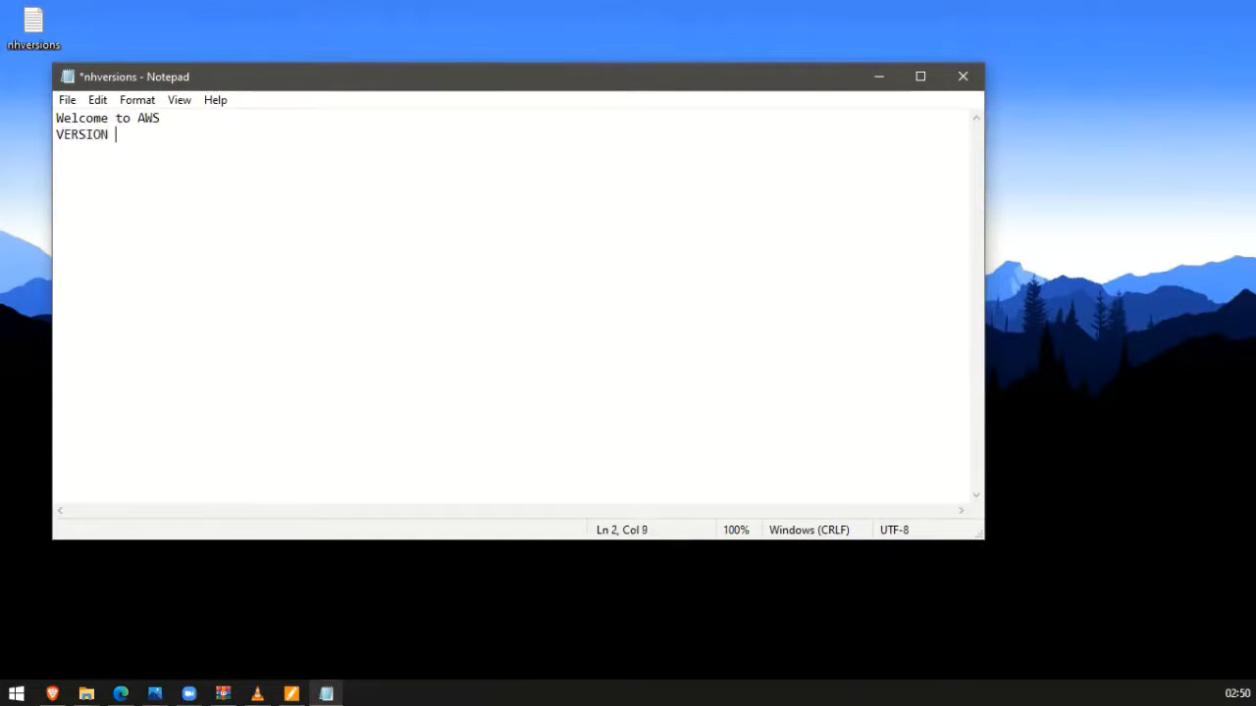
{"action": "type", "text": "1.0"}
{"action": "key", "text": "ctrl+s"}
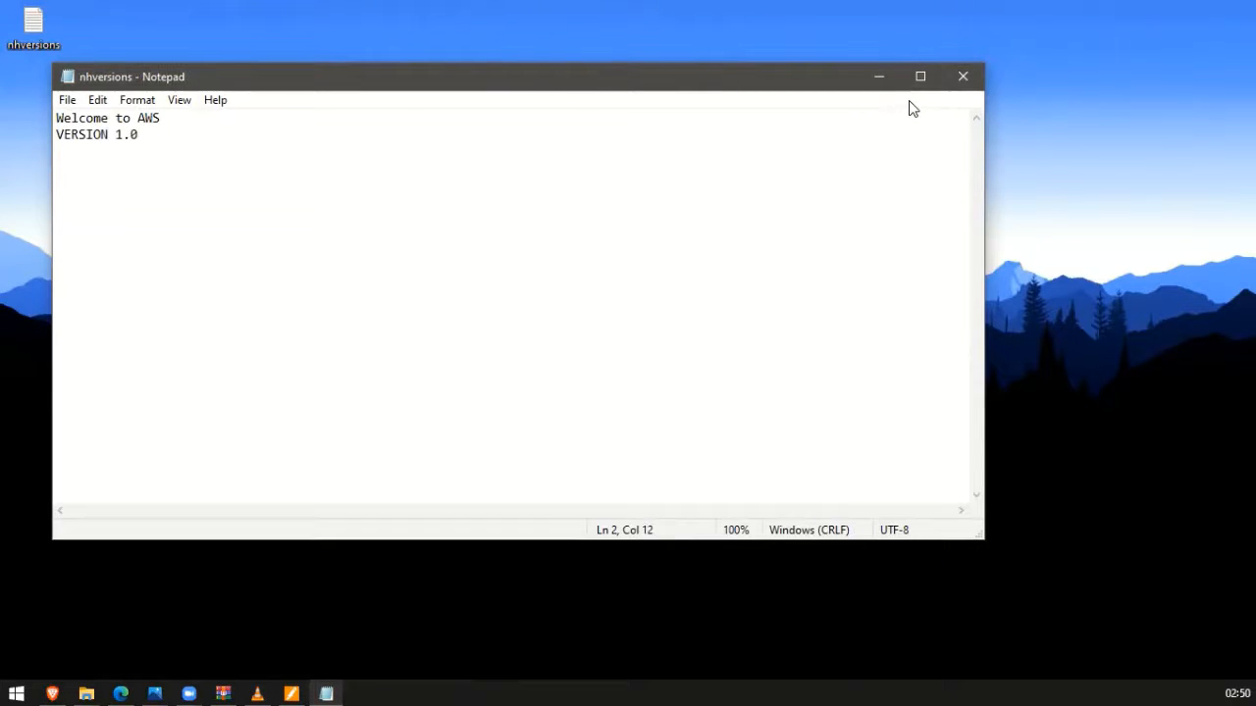
{"action": "left_click", "coordinate": [966, 77]}
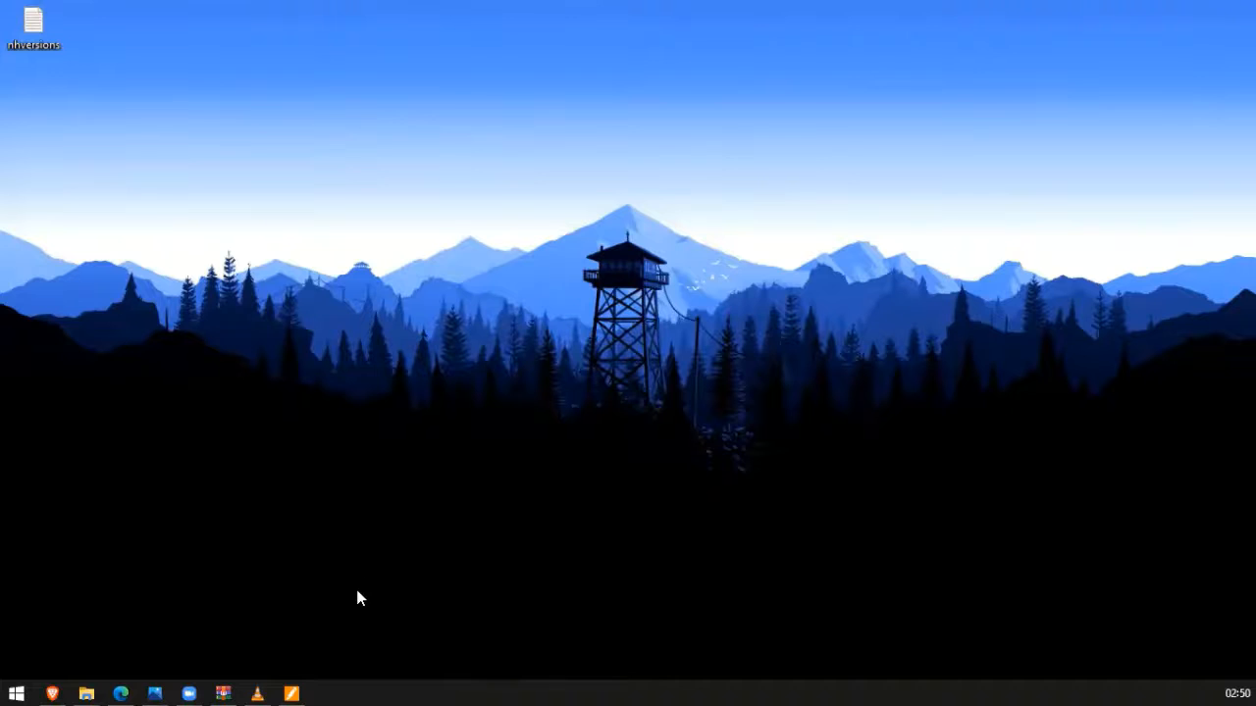
Switch back to the S3 console in the browser and add nhversions from the Desktop to a new upload for mybucketnh2020
{"action": "left_click", "coordinate": [120, 693]}
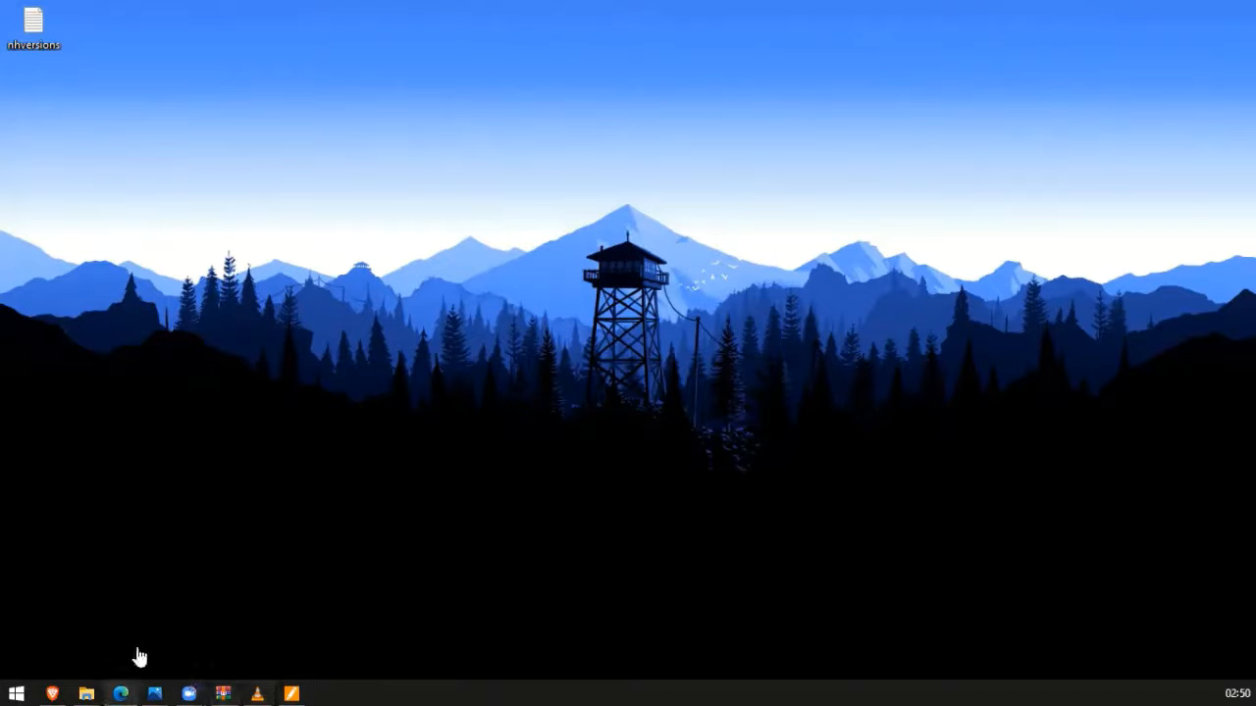
{"action": "left_click", "coordinate": [141, 326]}
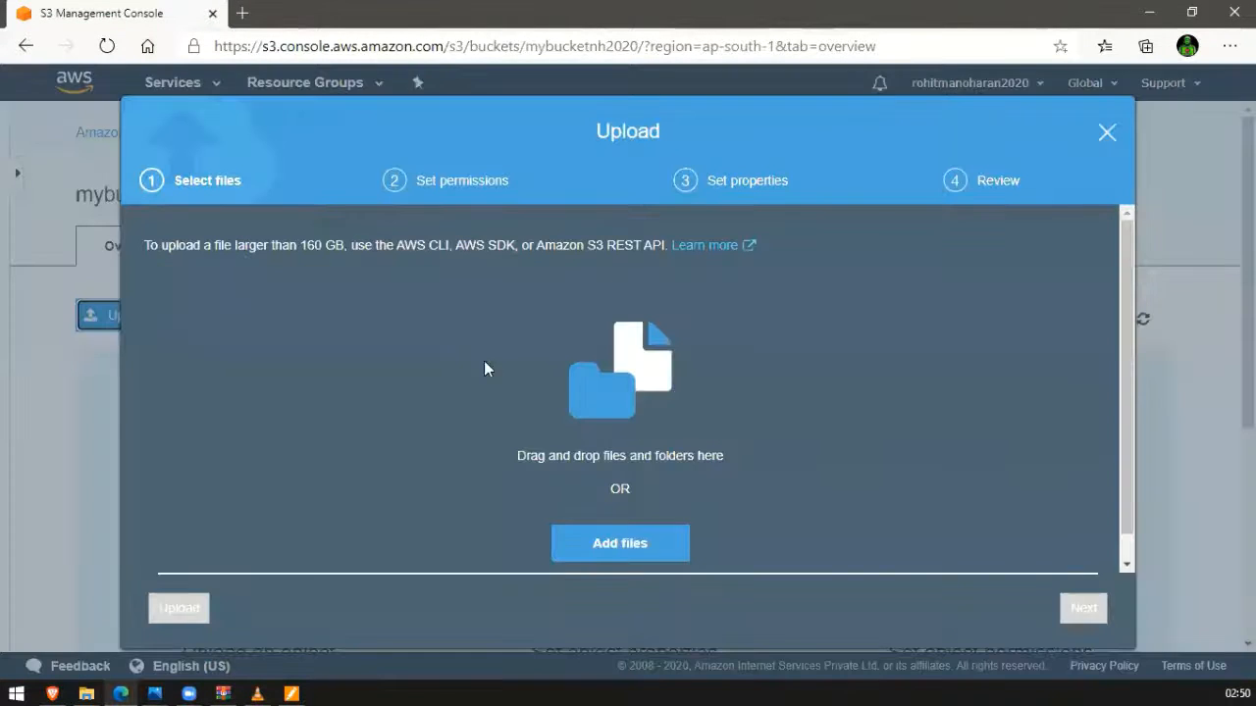
{"action": "left_click", "coordinate": [646, 535]}
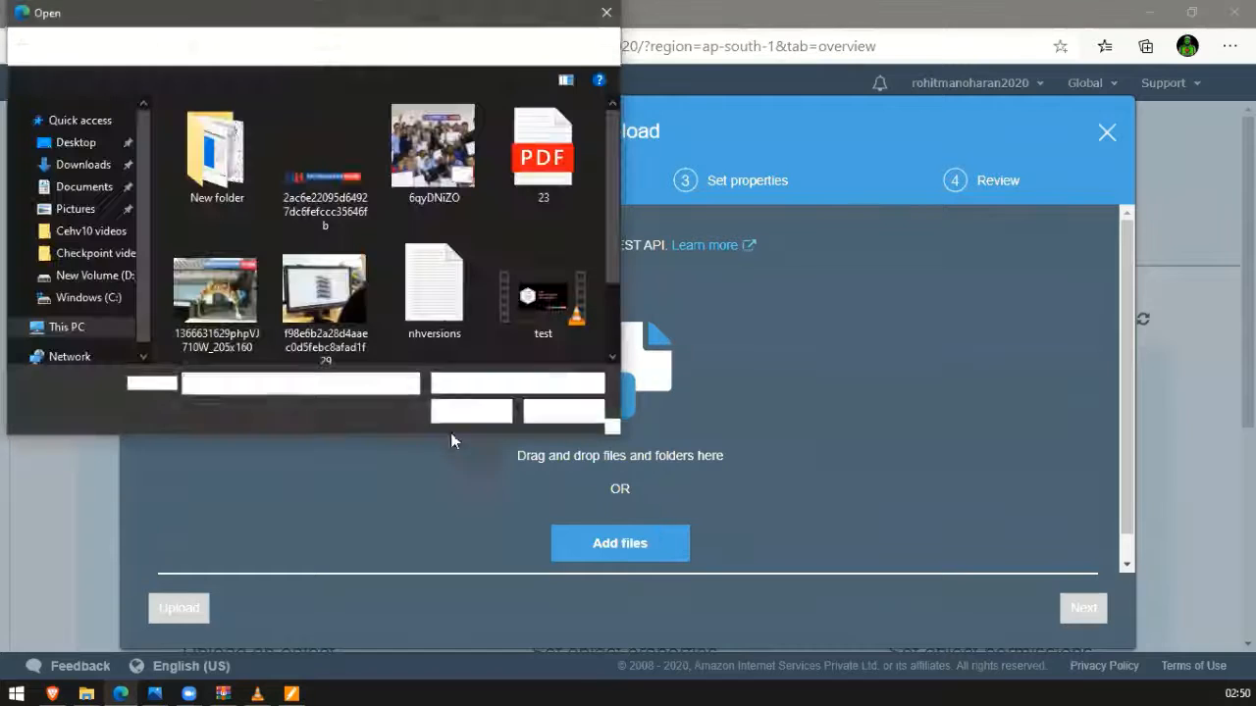
{"action": "scroll", "coordinate": [324, 245], "scroll_direction": "down", "scroll_amount": 2}
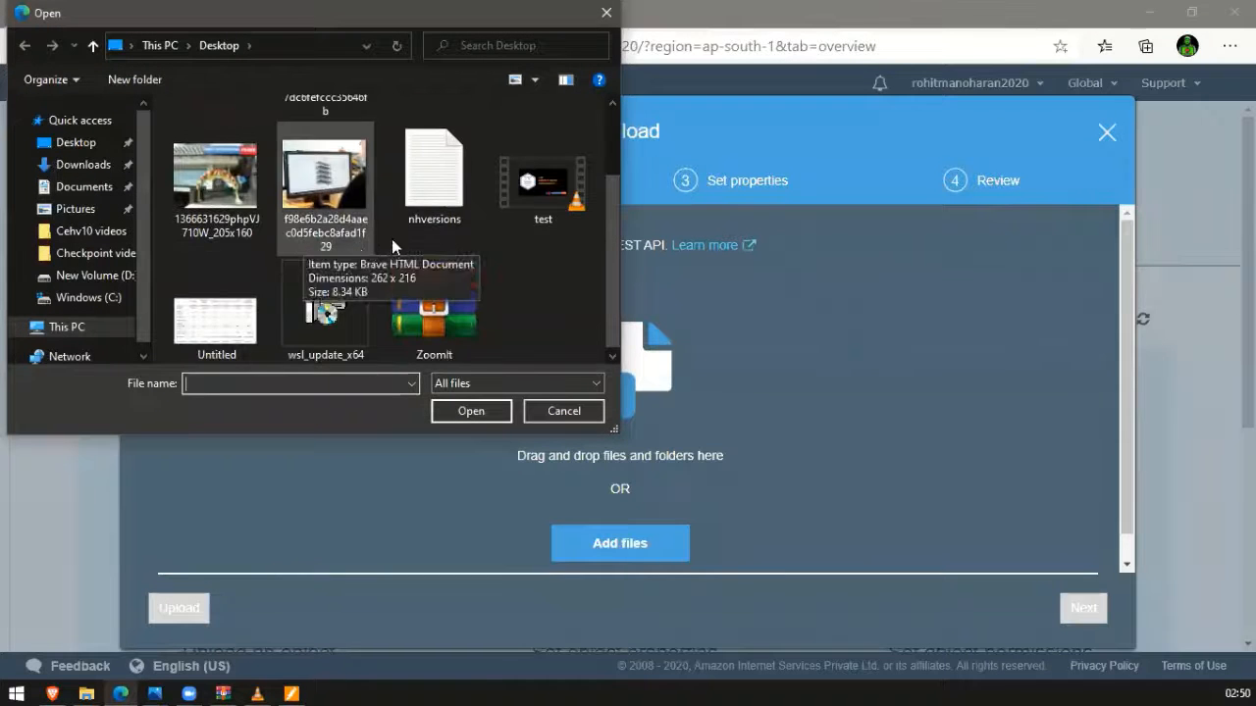
{"action": "left_click", "coordinate": [466, 198]}
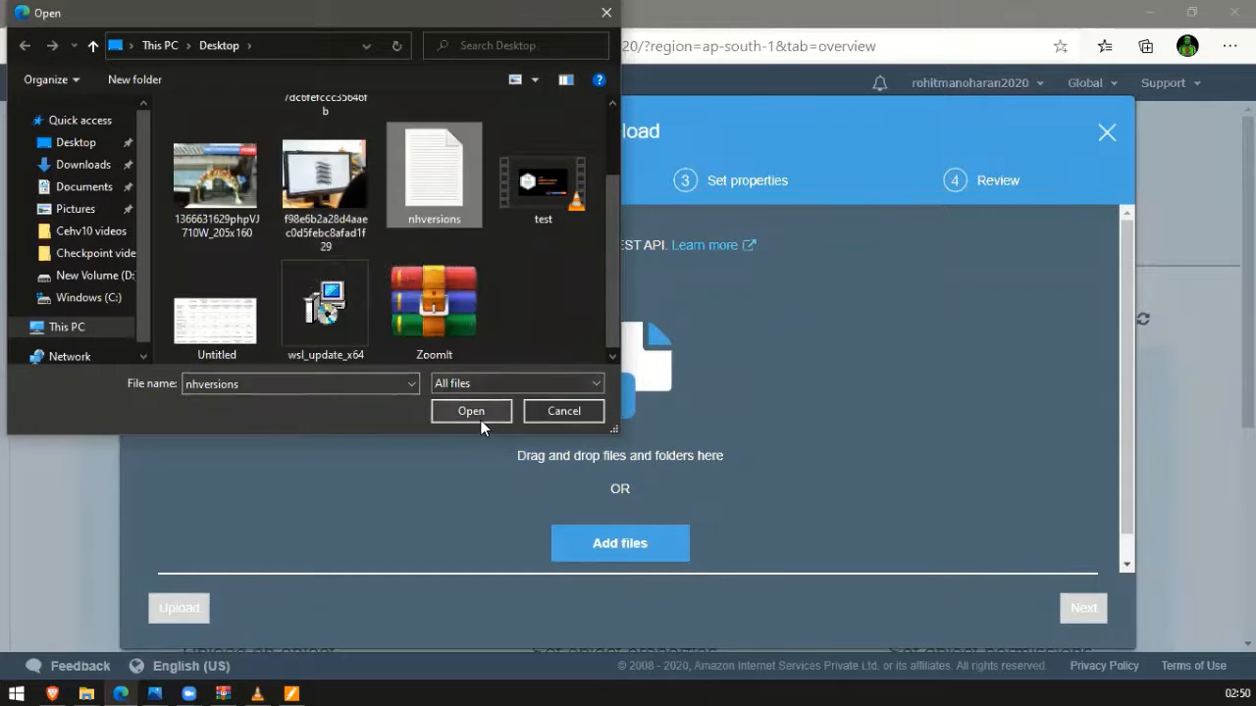
{"action": "left_click", "coordinate": [471, 413]}
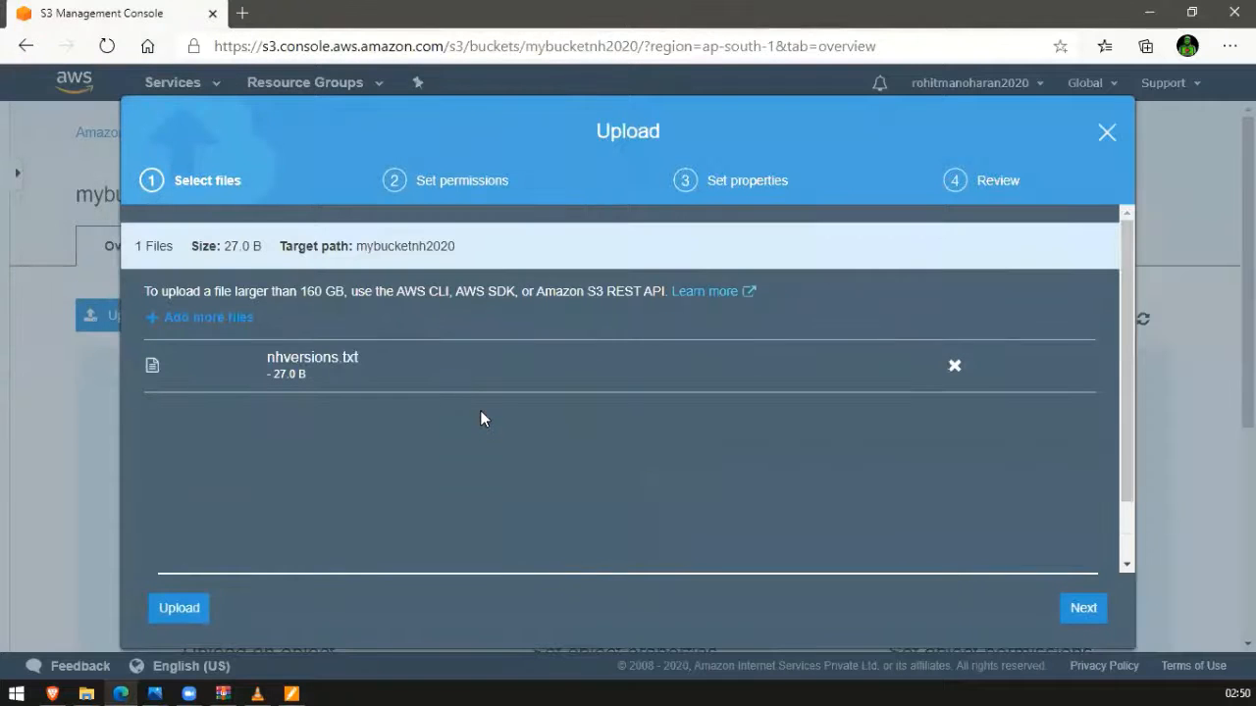
Review the file's permissions and upload nhversions.txt with the default permissions and the Standard storage class
{"action": "left_click", "coordinate": [1087, 605]}
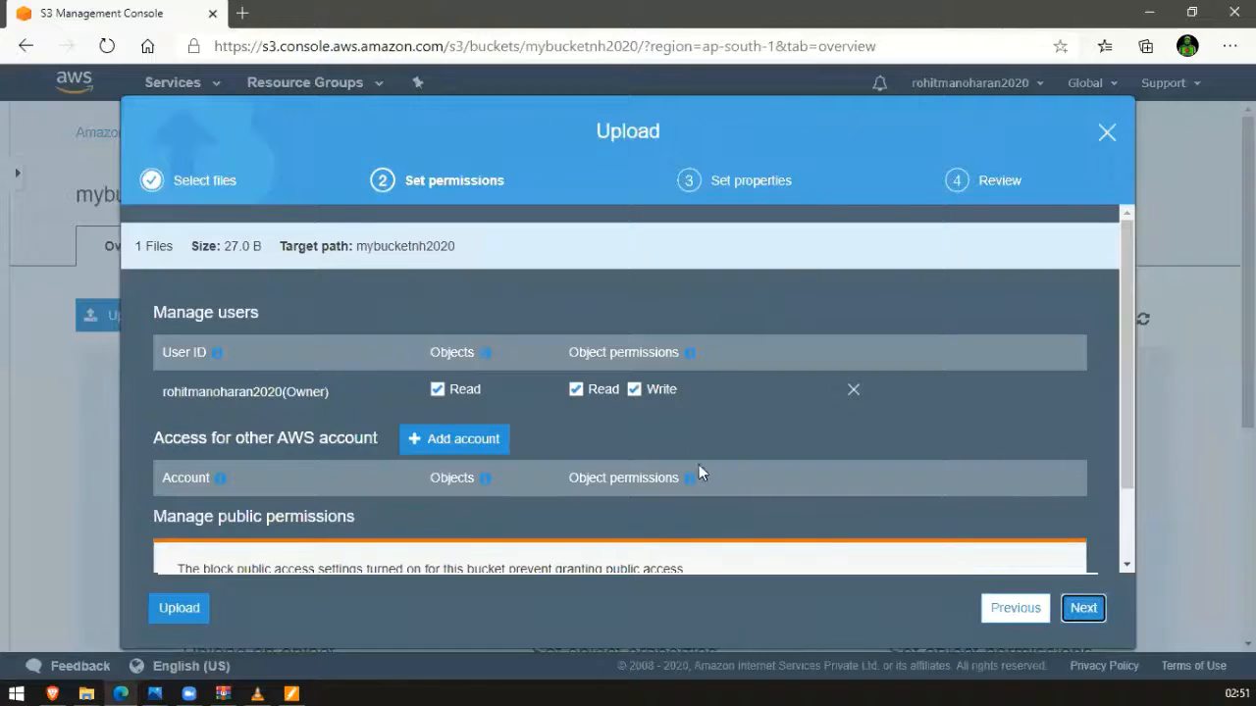
{"action": "scroll", "coordinate": [699, 464], "scroll_direction": "down", "scroll_amount": 2}
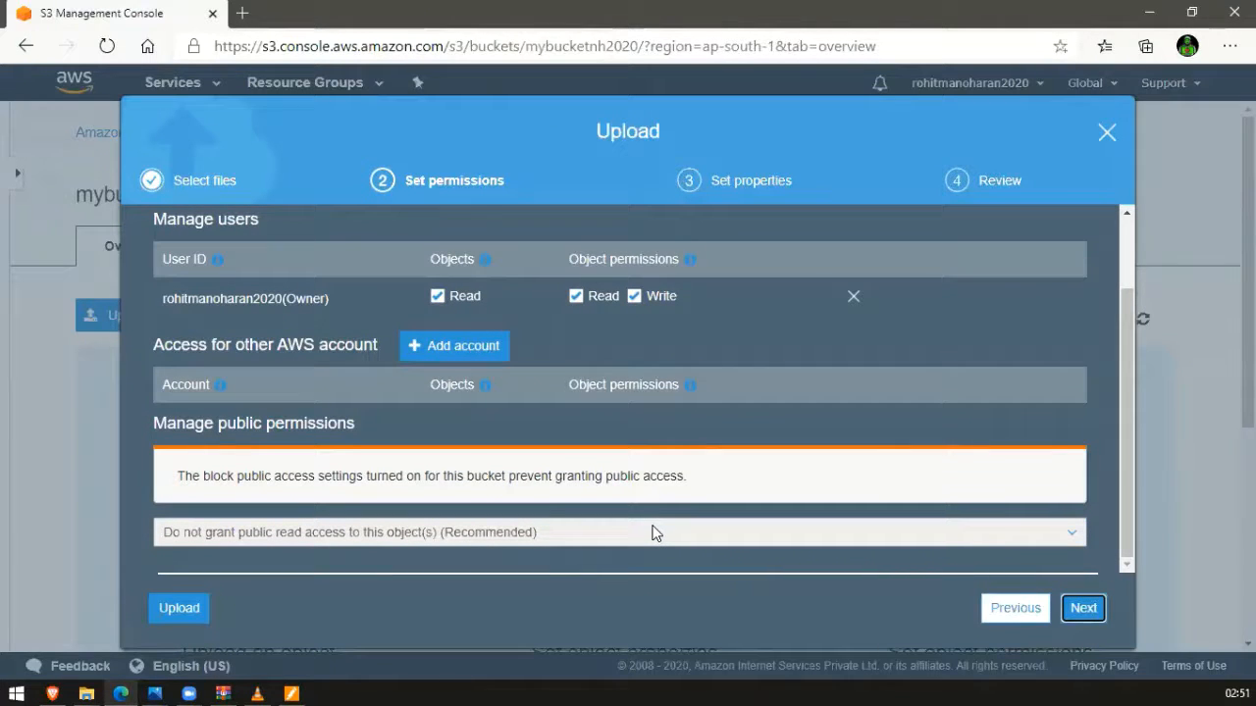
{"action": "scroll", "coordinate": [417, 384], "scroll_direction": "up", "scroll_amount": 1}
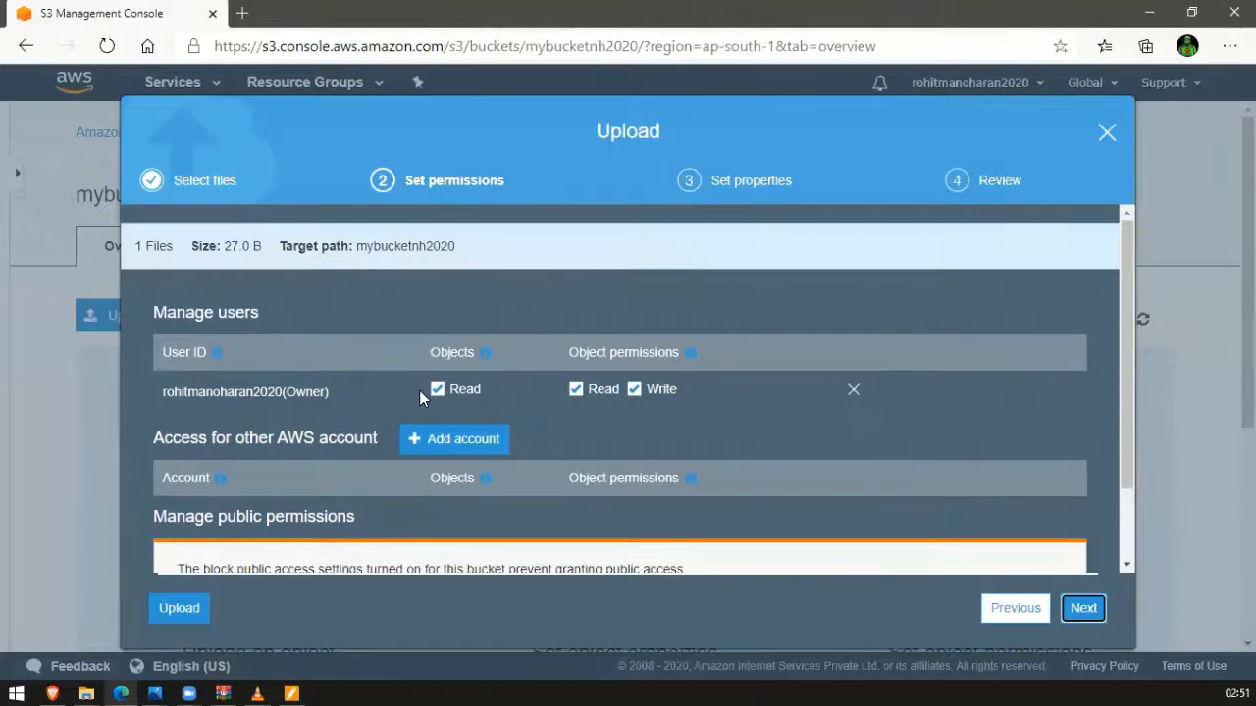
{"action": "scroll", "coordinate": [419, 390], "scroll_direction": "down", "scroll_amount": 1}
{"action": "scroll", "coordinate": [572, 392], "scroll_direction": "up", "scroll_amount": 1}
{"action": "scroll", "coordinate": [567, 434], "scroll_direction": "down", "scroll_amount": 2}
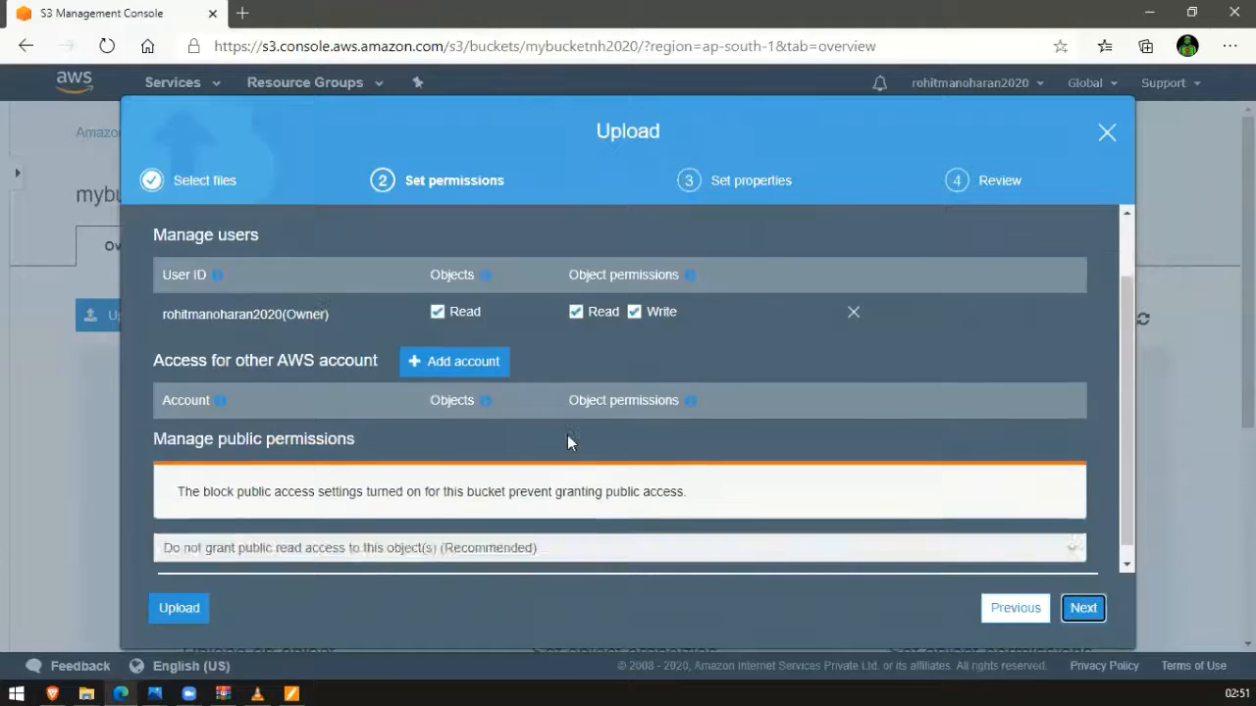
{"action": "scroll", "coordinate": [567, 434], "scroll_direction": "up", "scroll_amount": 1}
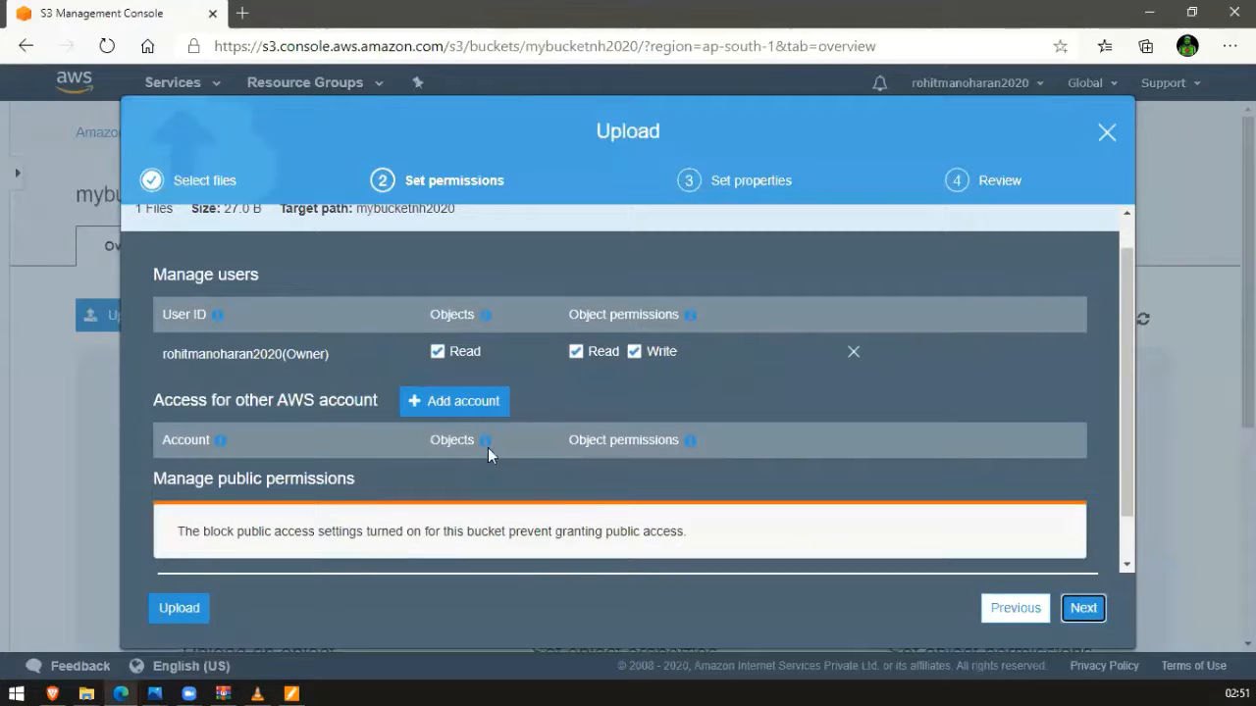
{"action": "scroll", "coordinate": [487, 447], "scroll_direction": "up", "scroll_amount": 1}
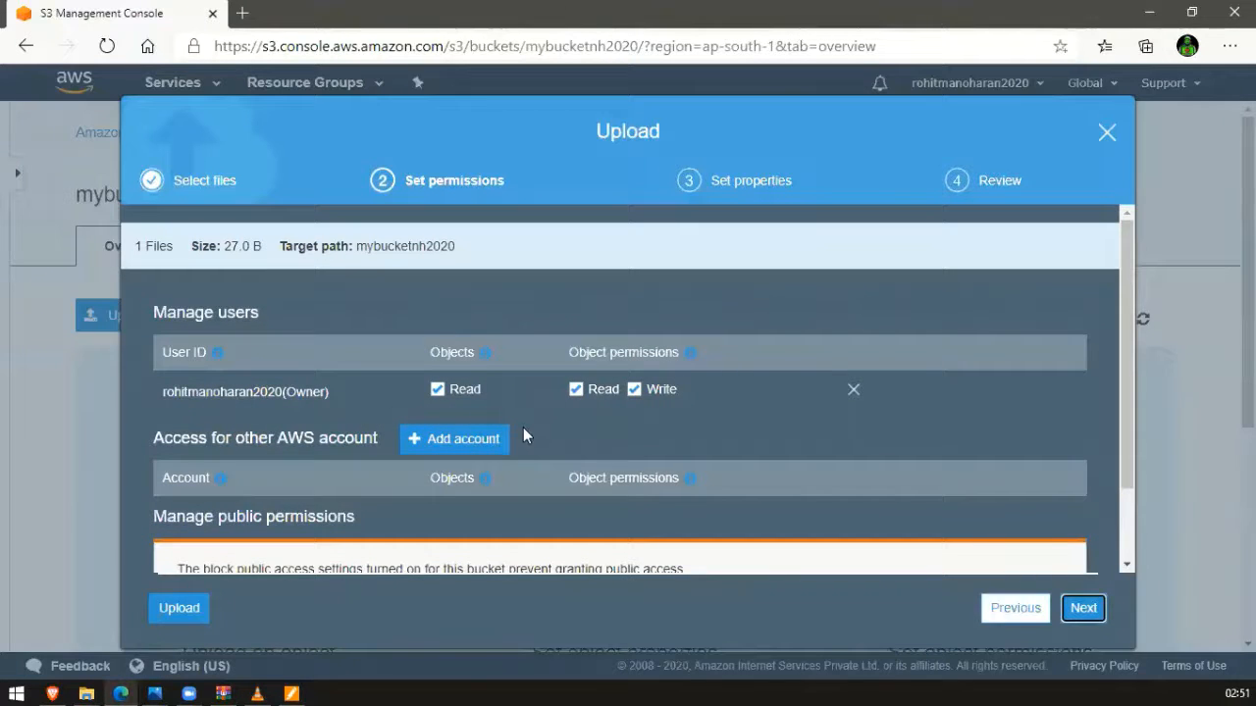
{"action": "left_click", "coordinate": [1084, 609]}
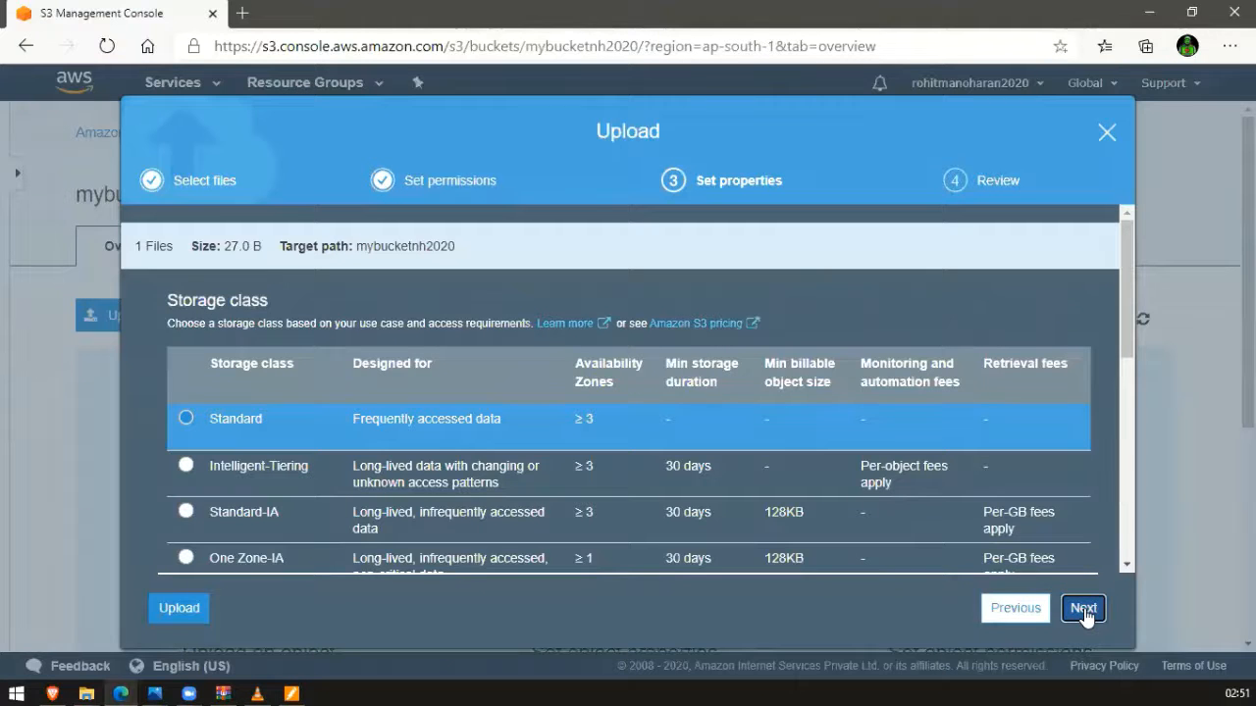
{"action": "left_click", "coordinate": [1083, 609]}
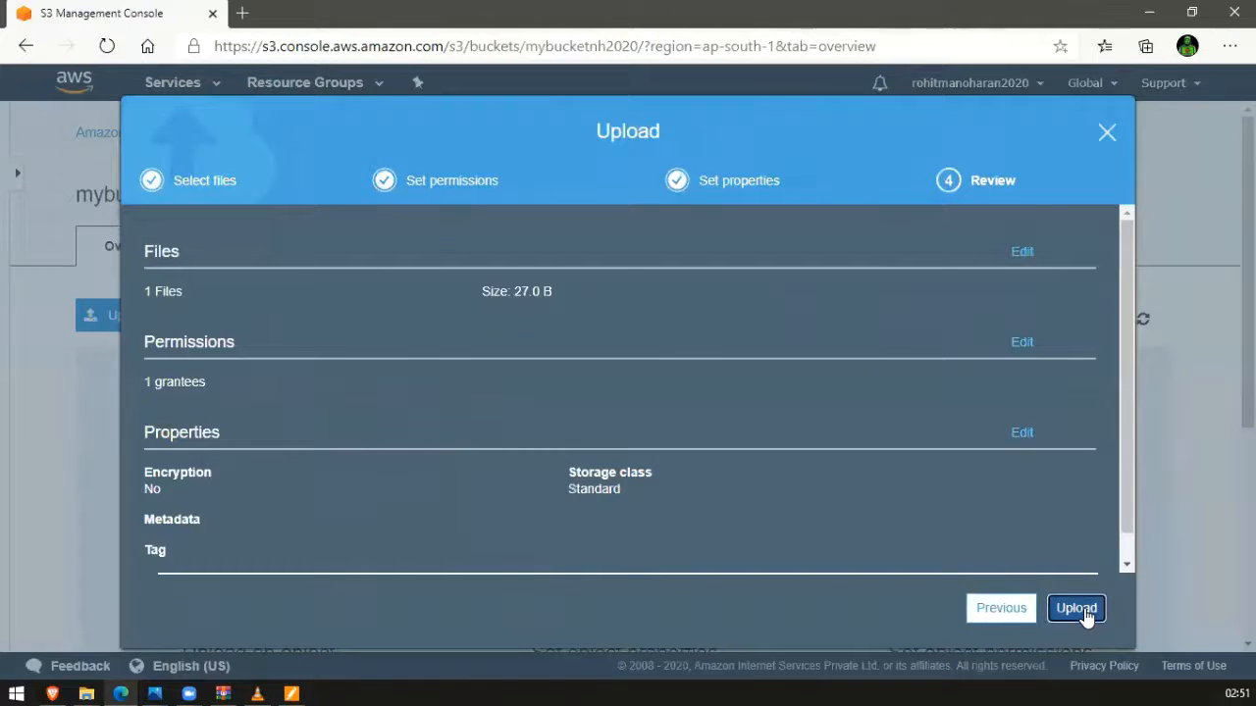
{"action": "left_click", "coordinate": [1084, 609]}
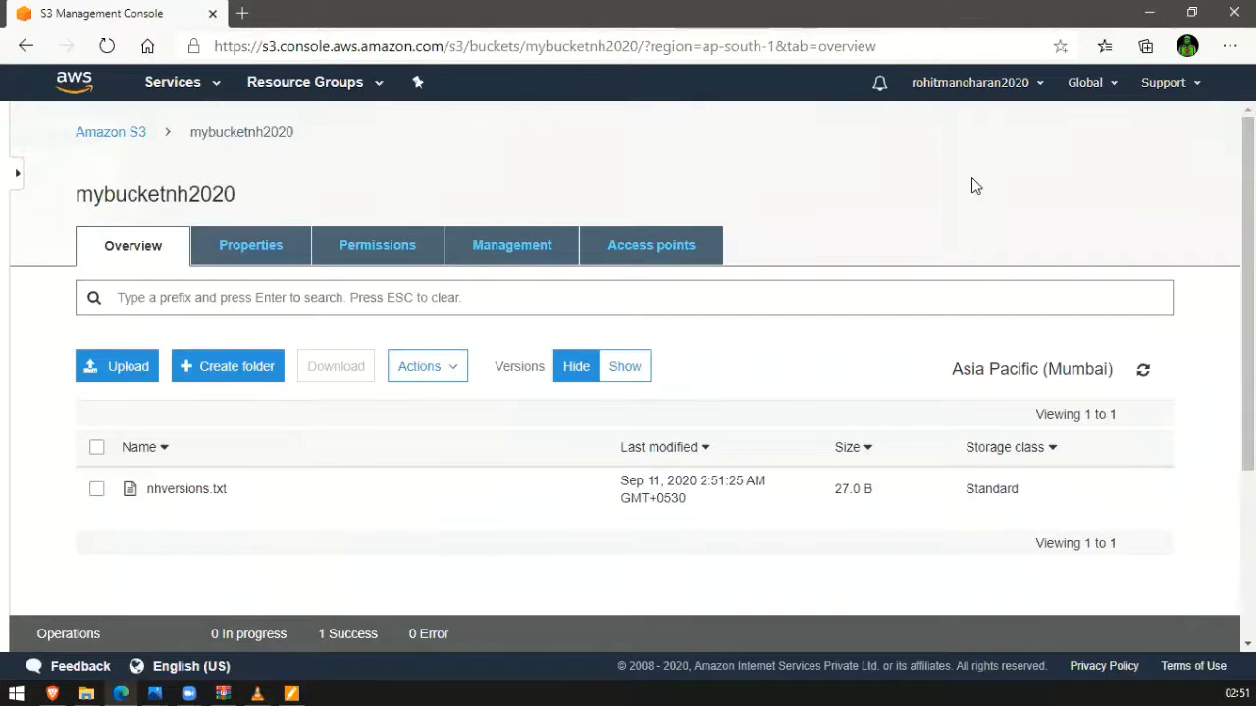
{"action": "left_click", "coordinate": [1146, 13]}
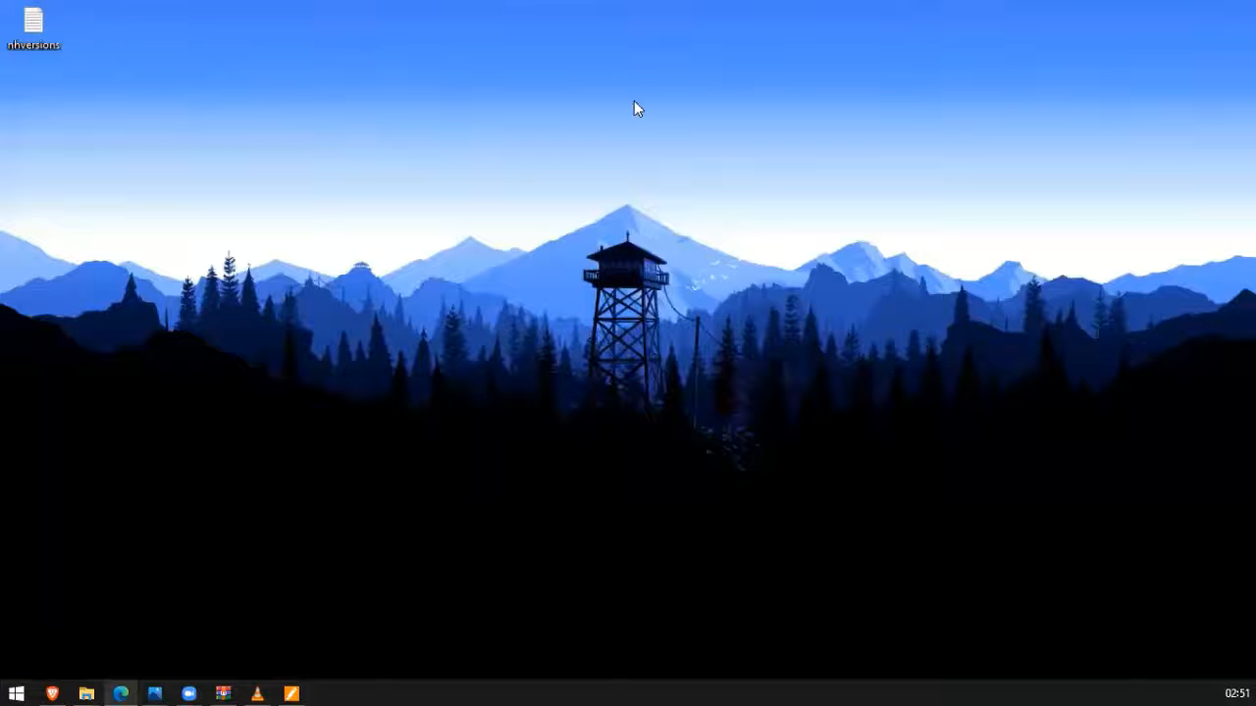
{"action": "left_click", "coordinate": [121, 693]}
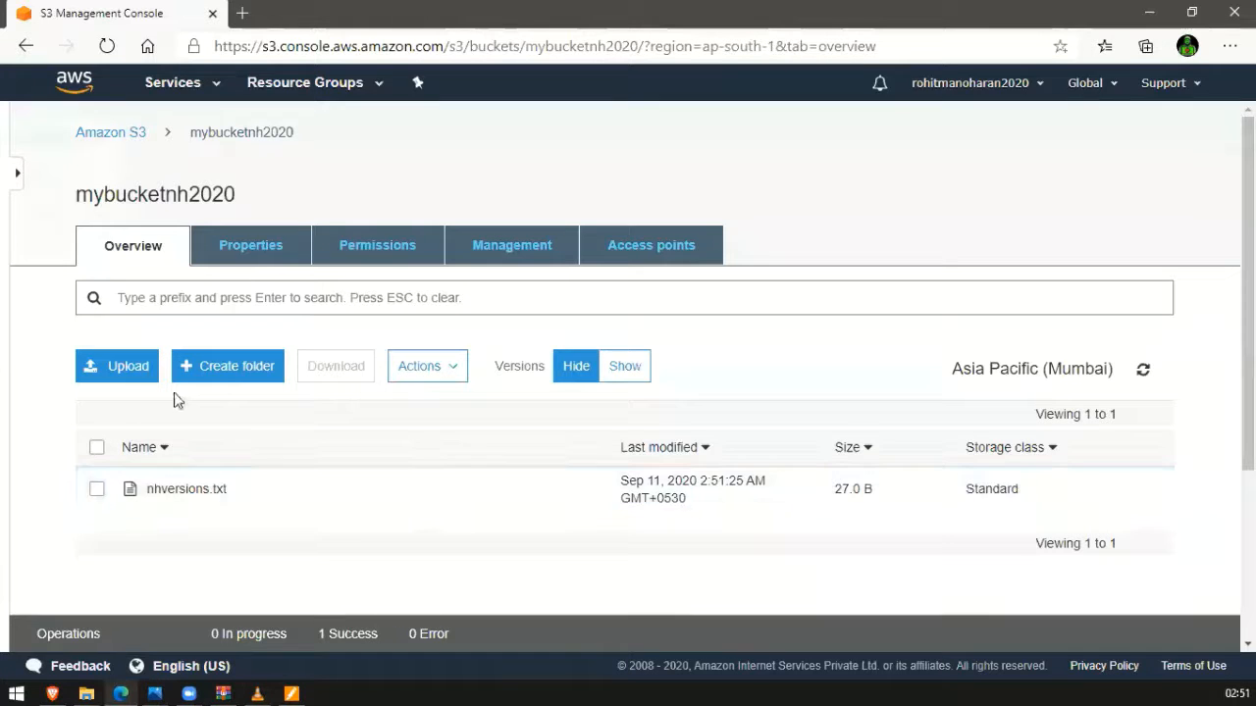
Open the details of nhversions.txt in the bucket and try to access the file through its object URL
{"action": "left_click", "coordinate": [165, 490]}
{"action": "scroll", "coordinate": [205, 466], "scroll_direction": "down", "scroll_amount": 2}
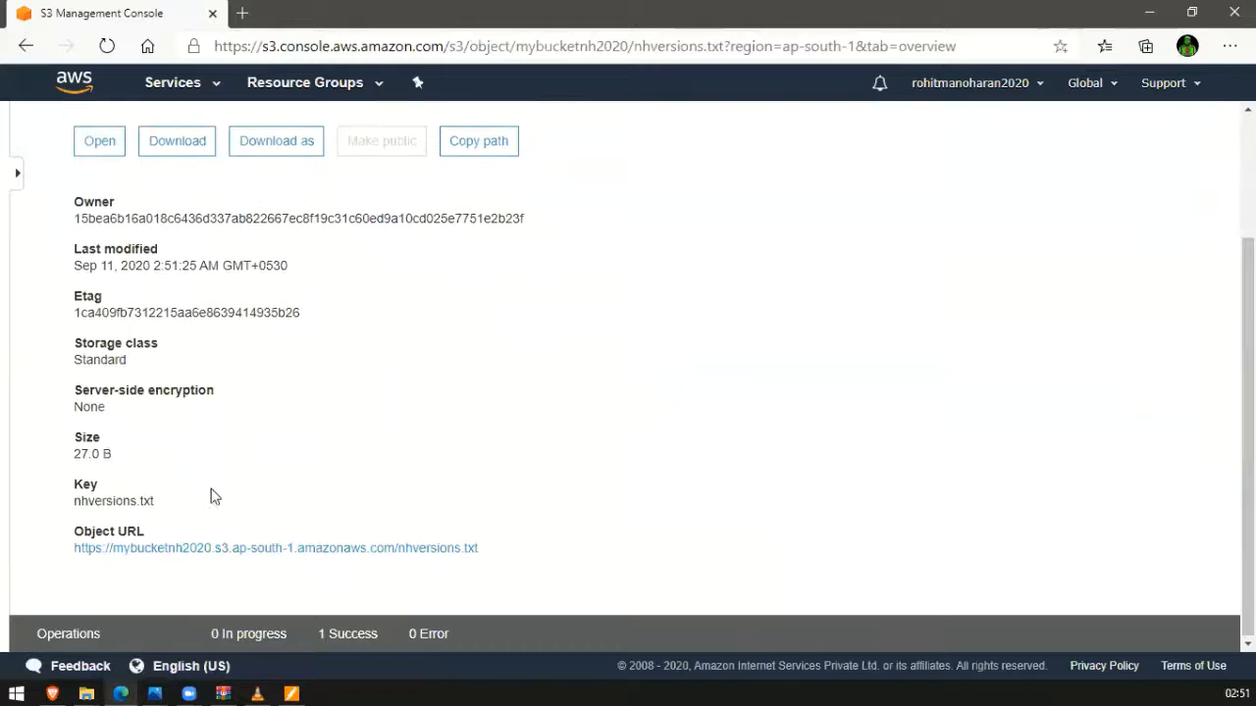
{"action": "left_click", "coordinate": [248, 548]}
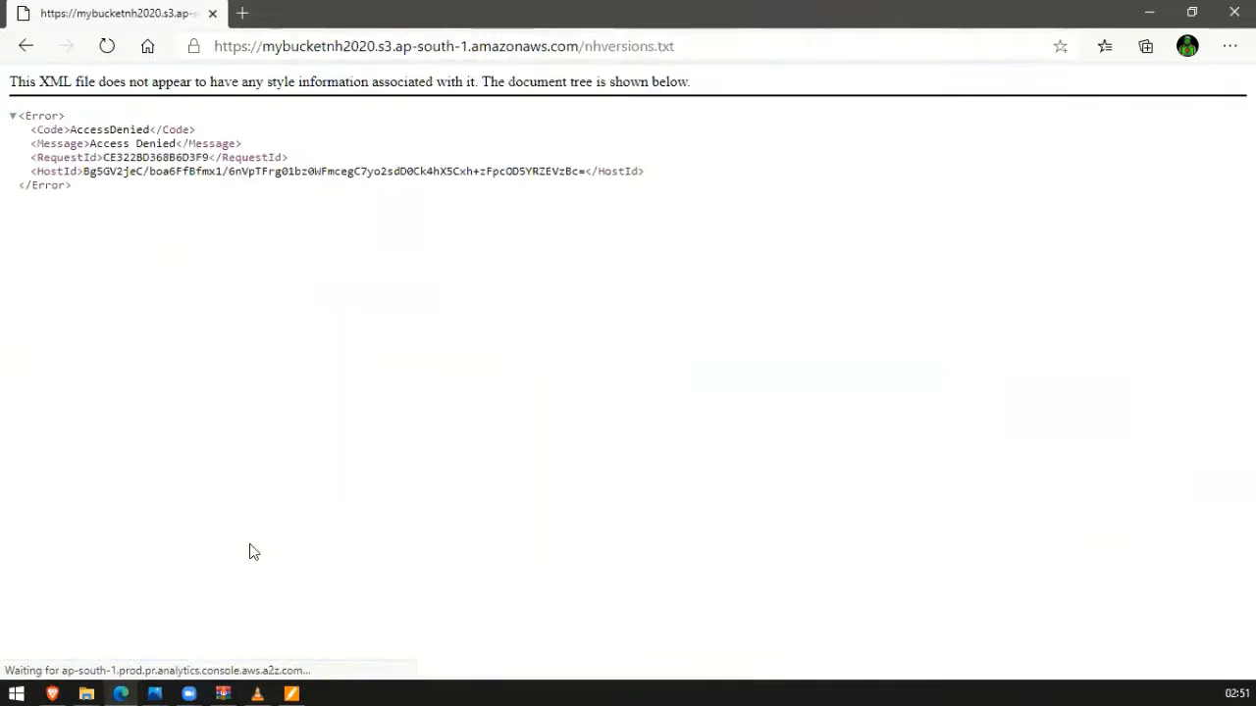
Return to the object's details, open nhversions.txt from the console to view its contents, and go back to the console
{"action": "left_click", "coordinate": [27, 46]}
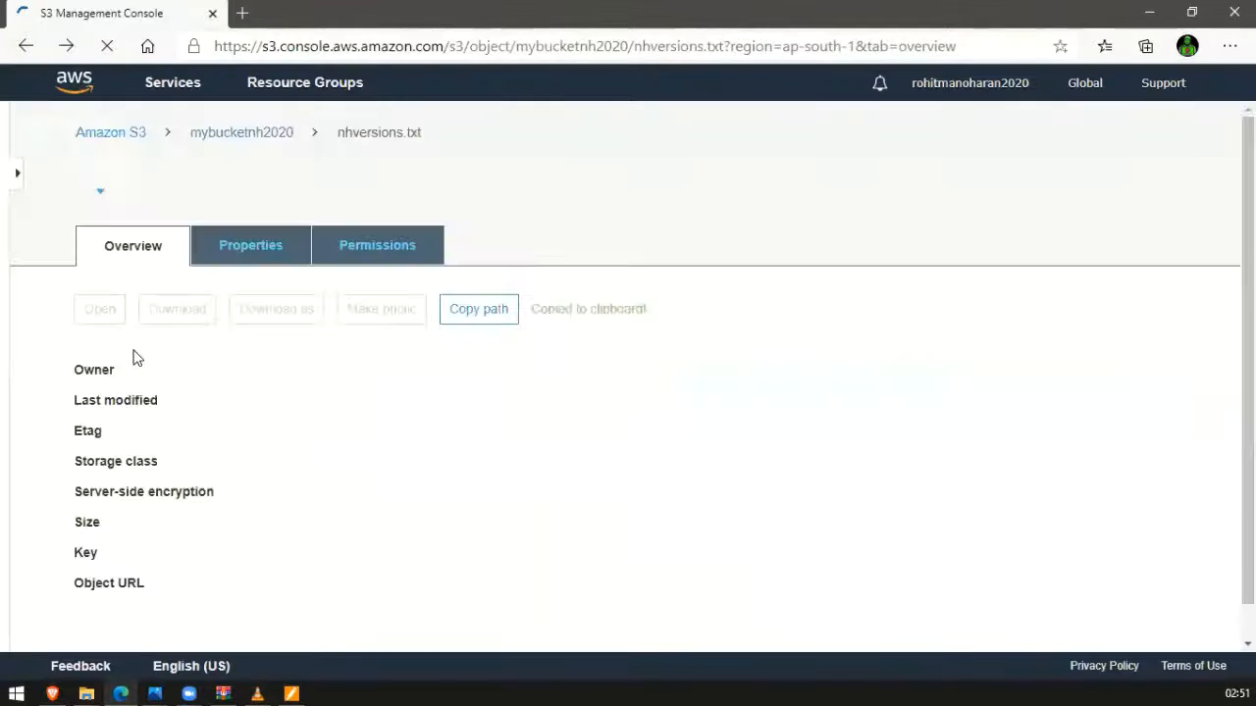
{"action": "left_click", "coordinate": [114, 310]}
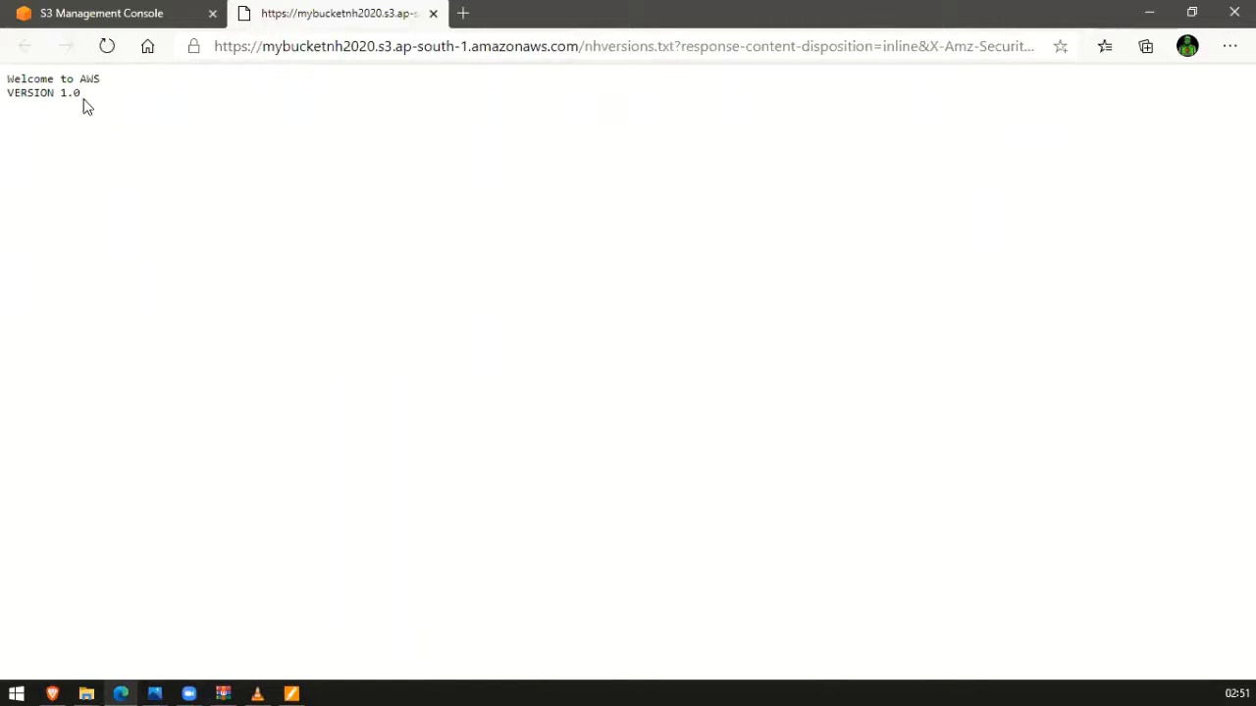
{"action": "left_click", "coordinate": [153, 16]}
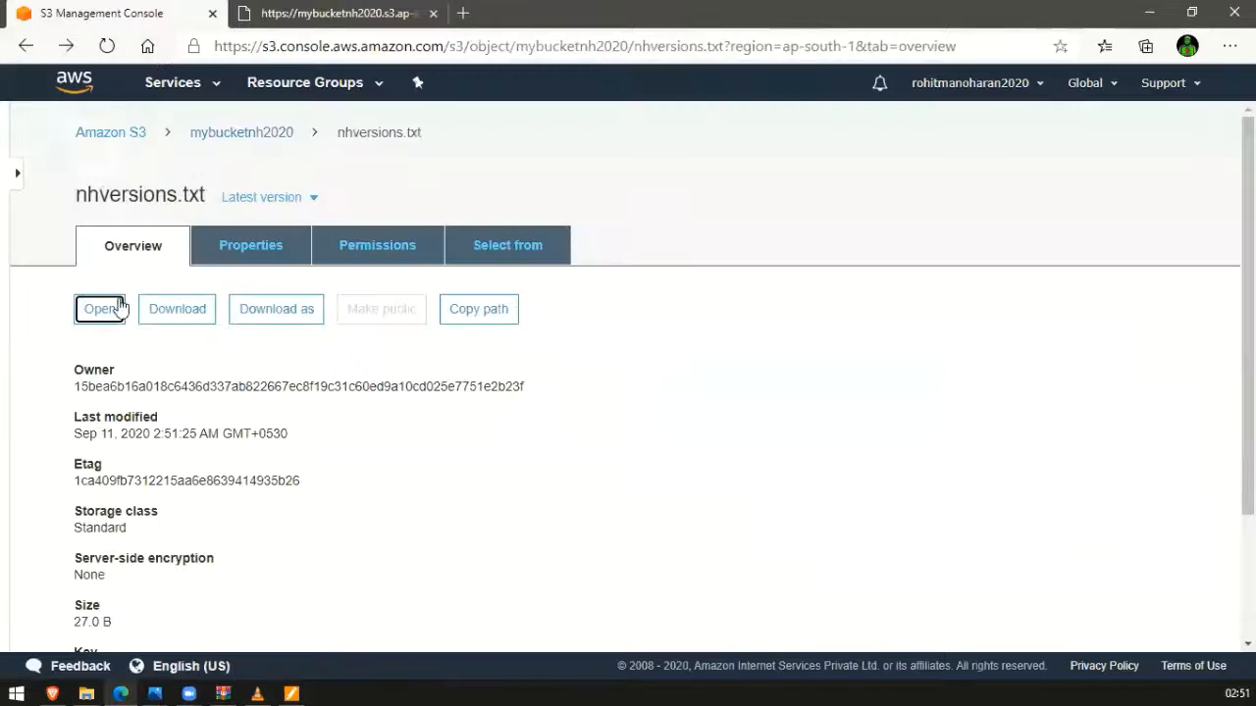
Turn off Block all public access for mybucketnh2020 from the bucket list, confirm the change with "confirm", and refresh the list
{"action": "left_click", "coordinate": [25, 46]}
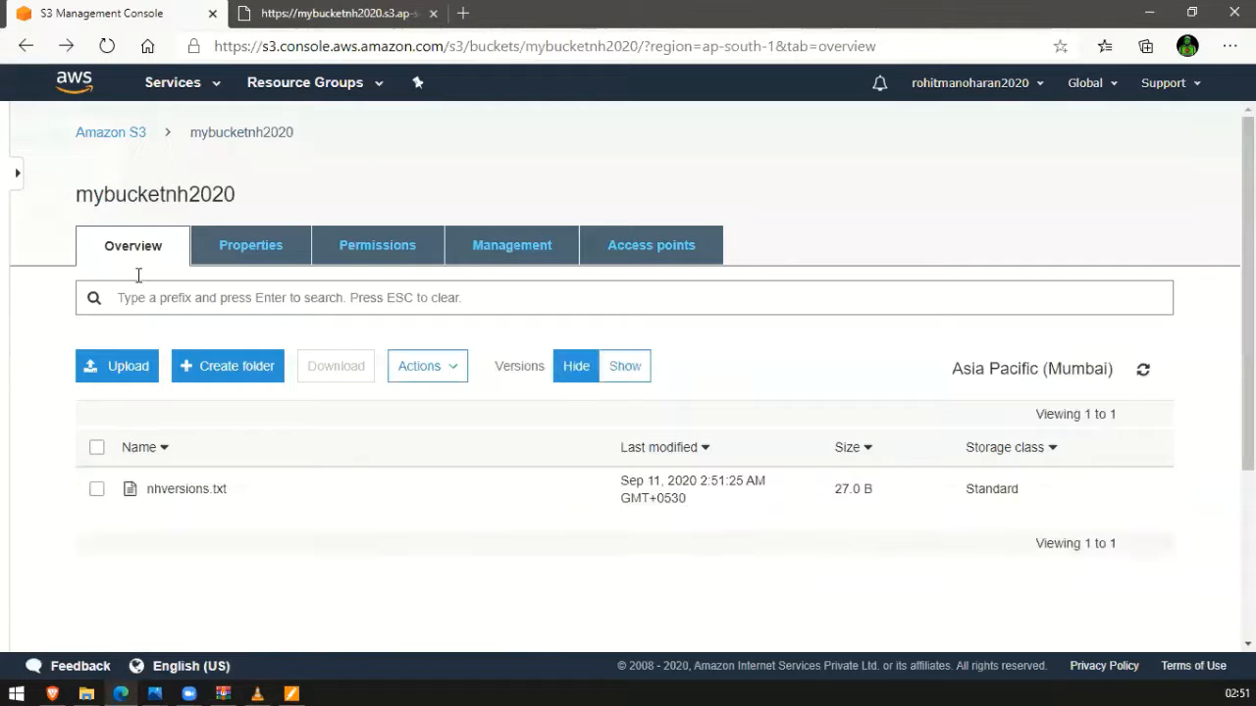
{"action": "left_click", "coordinate": [26, 46]}
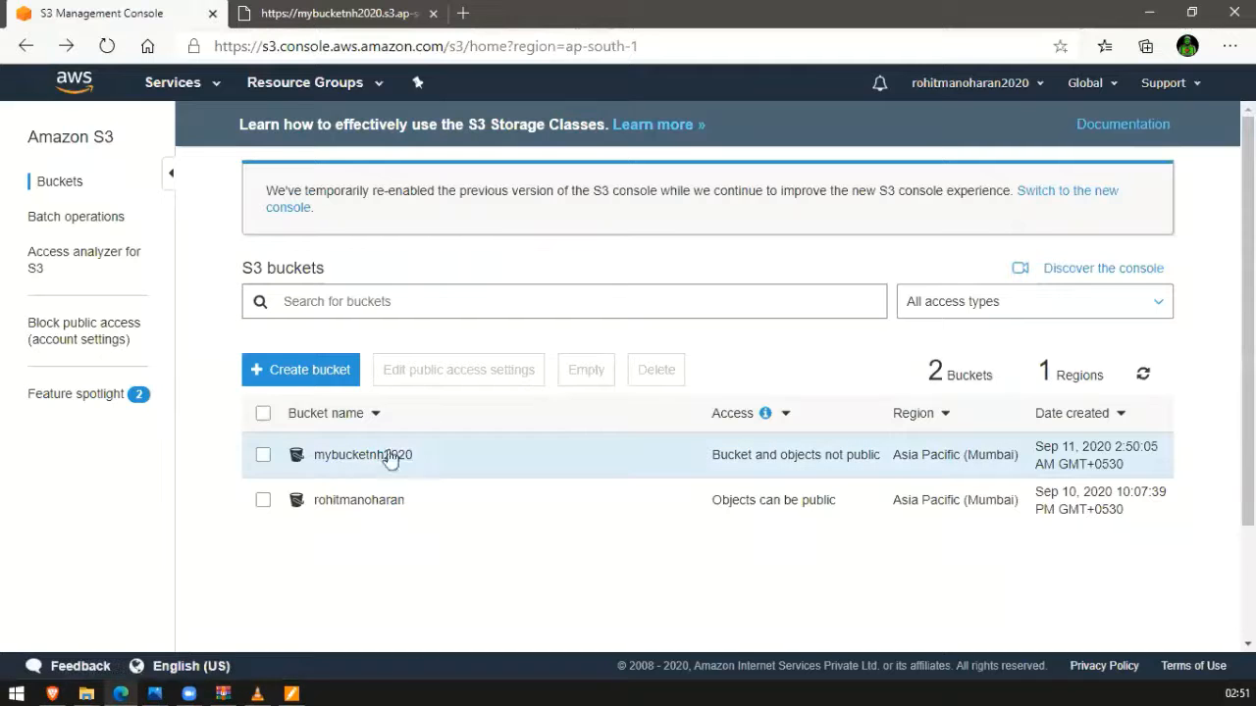
{"action": "left_click", "coordinate": [263, 455]}
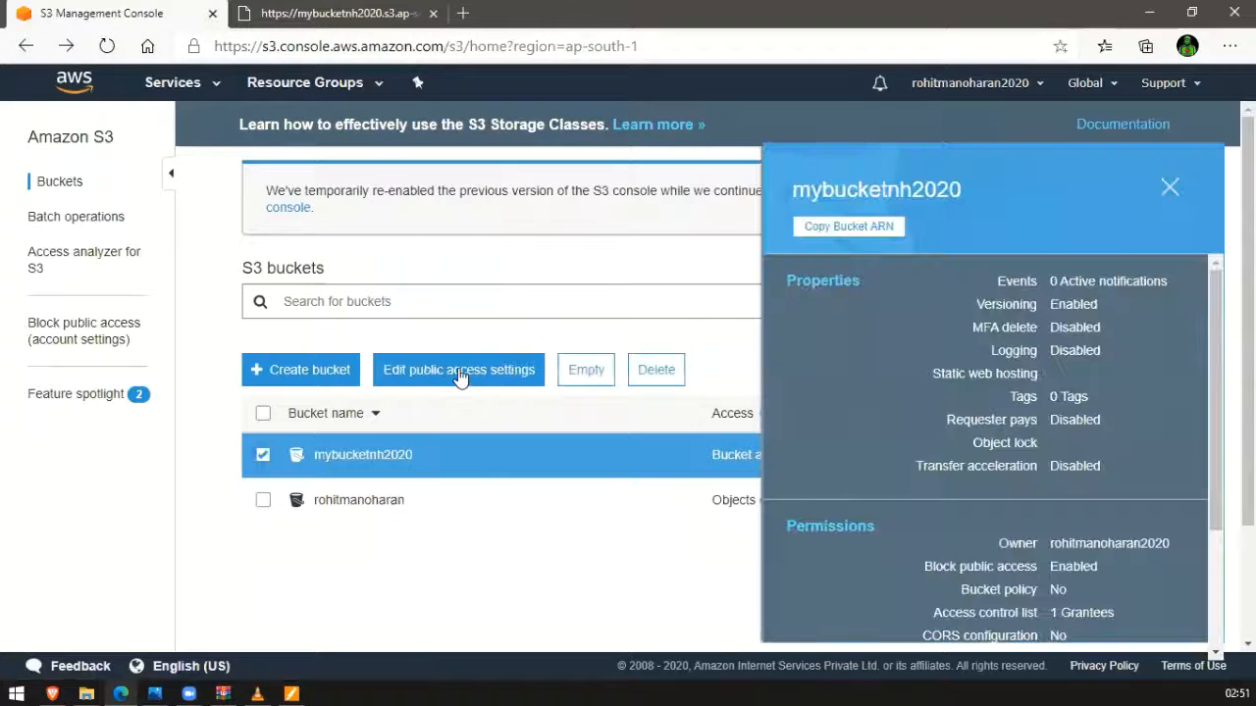
{"action": "left_click", "coordinate": [465, 378]}
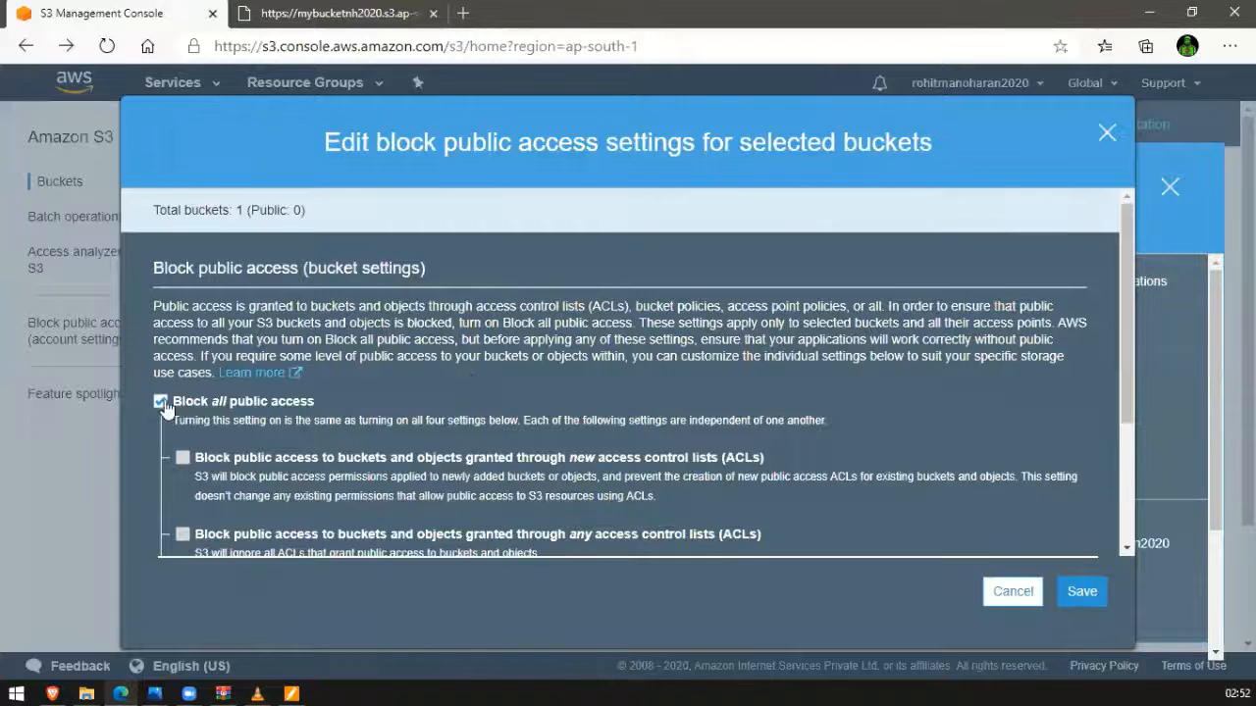
{"action": "left_click", "coordinate": [161, 403]}
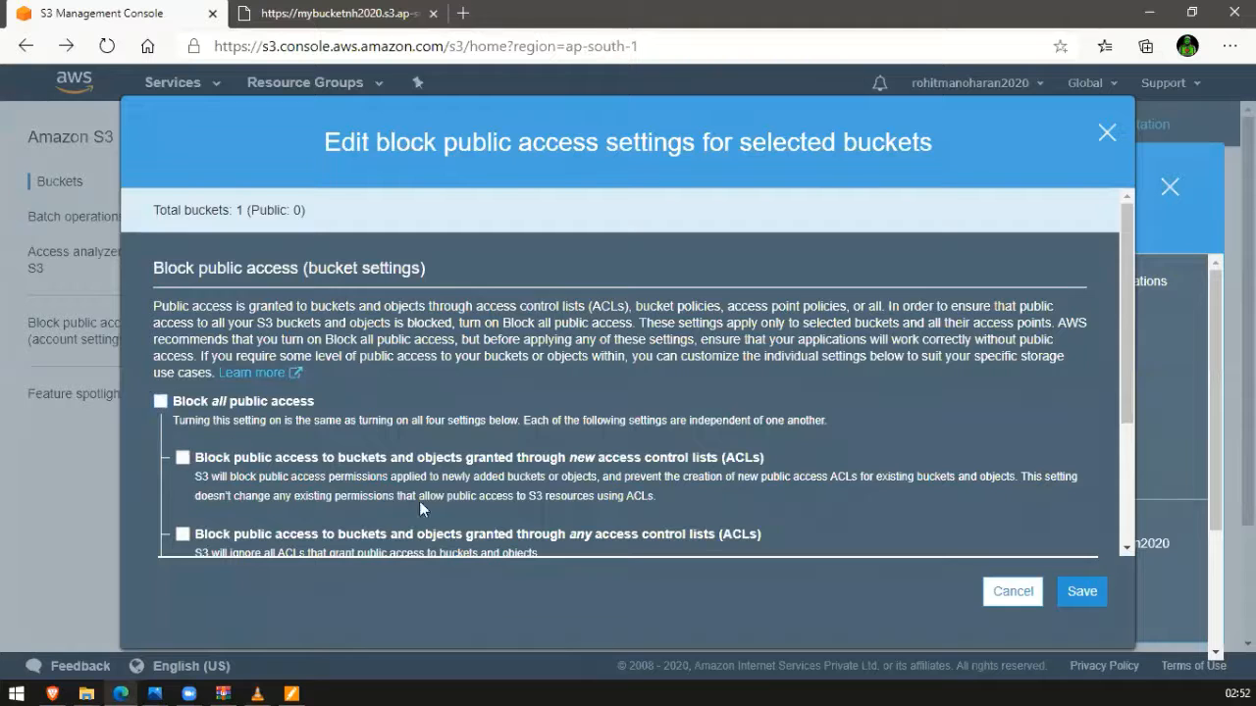
{"action": "left_click", "coordinate": [1080, 593]}
{"action": "type", "text": "confir"}
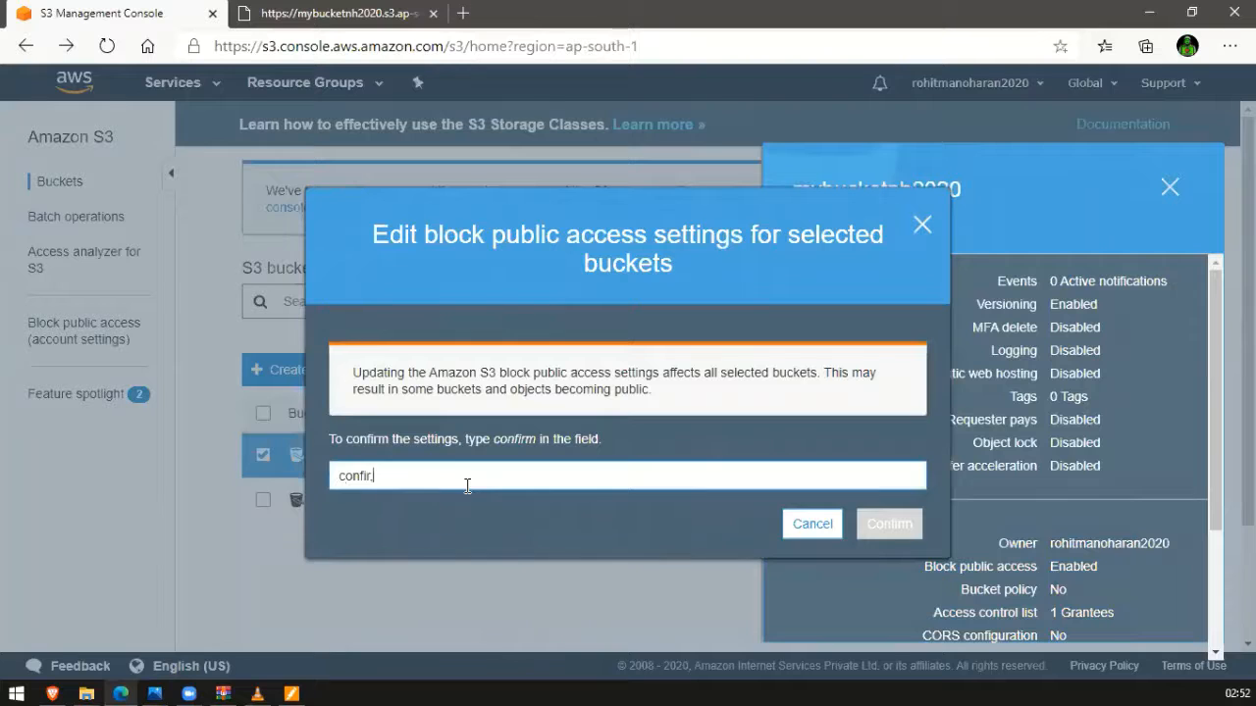
{"action": "type", "text": "m"}
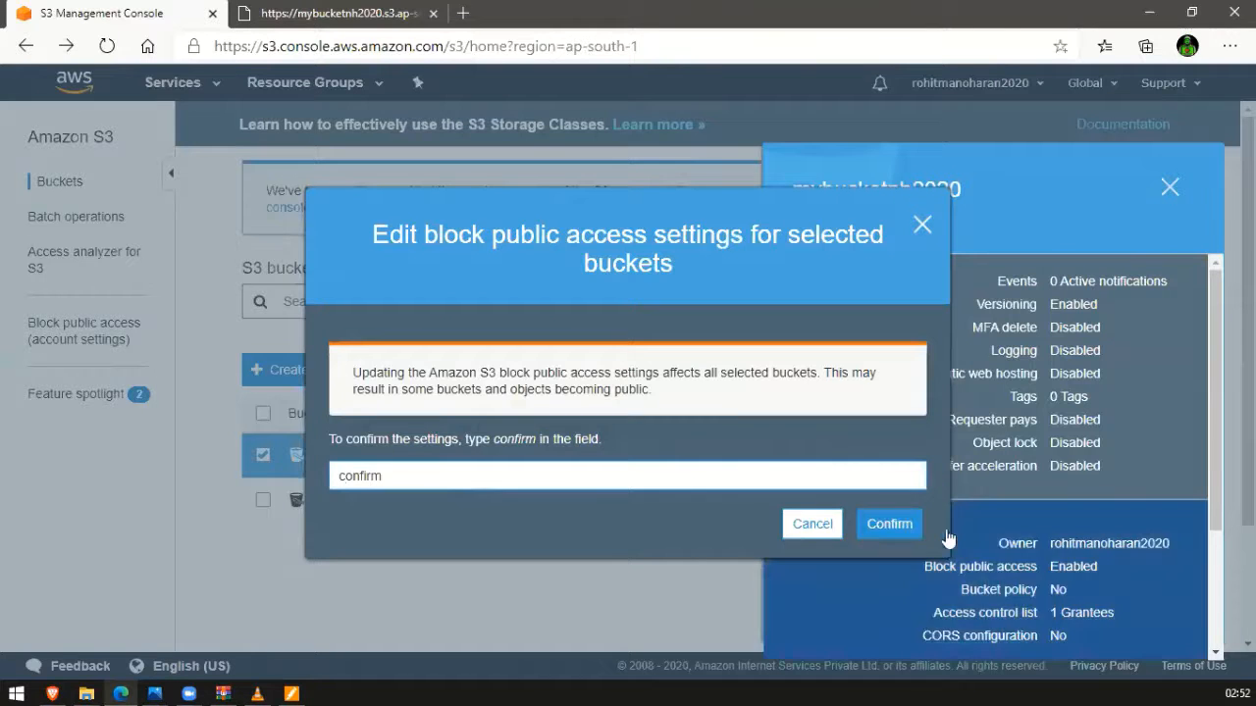
{"action": "left_click", "coordinate": [873, 530]}
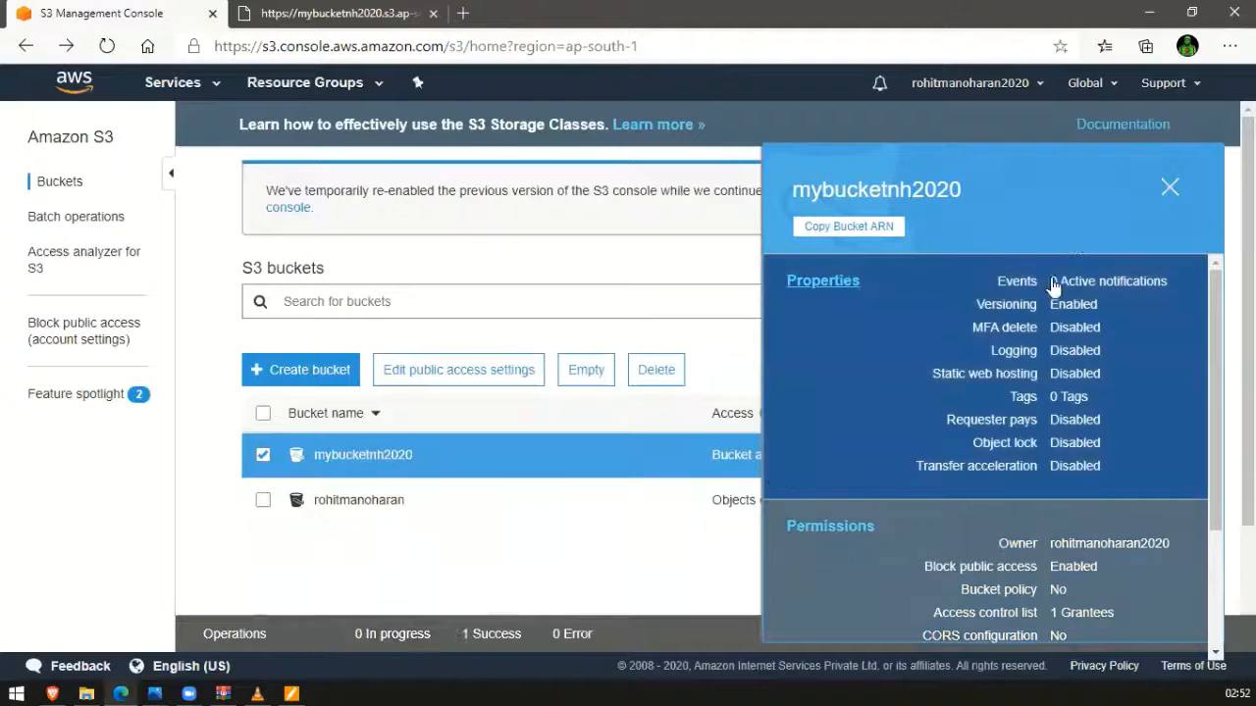
{"action": "left_click", "coordinate": [1169, 189]}
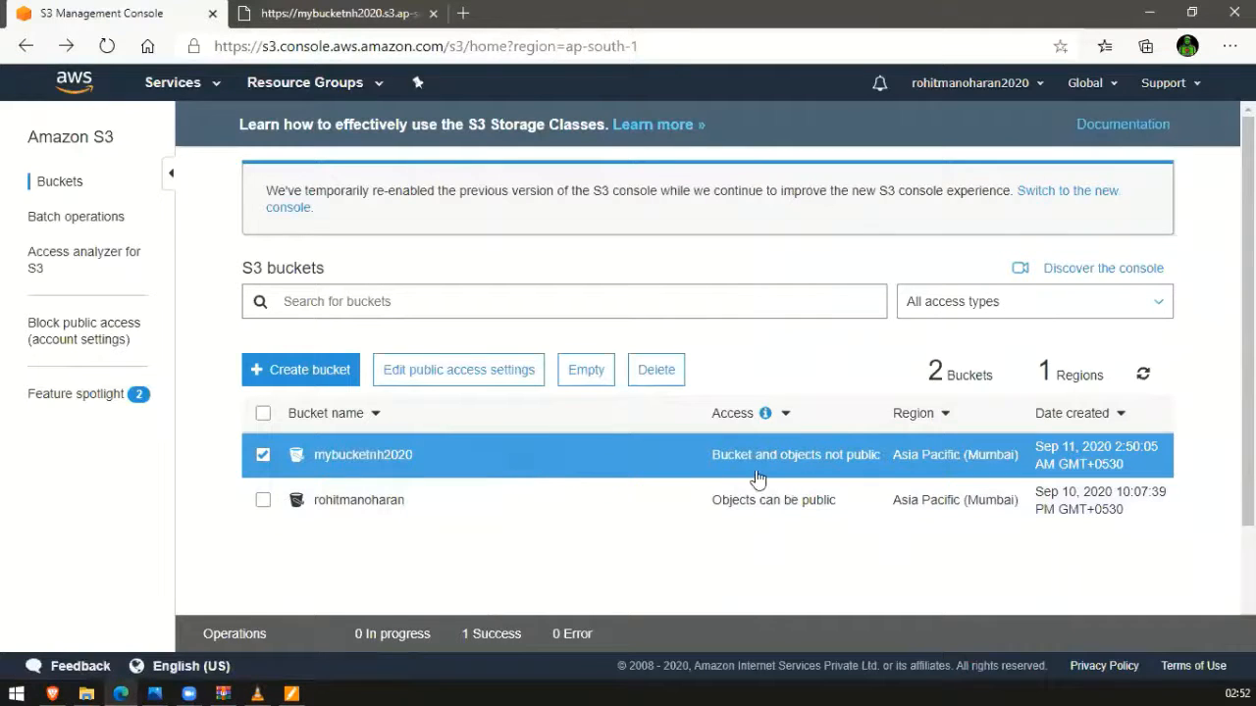
{"action": "left_click", "coordinate": [105, 46]}
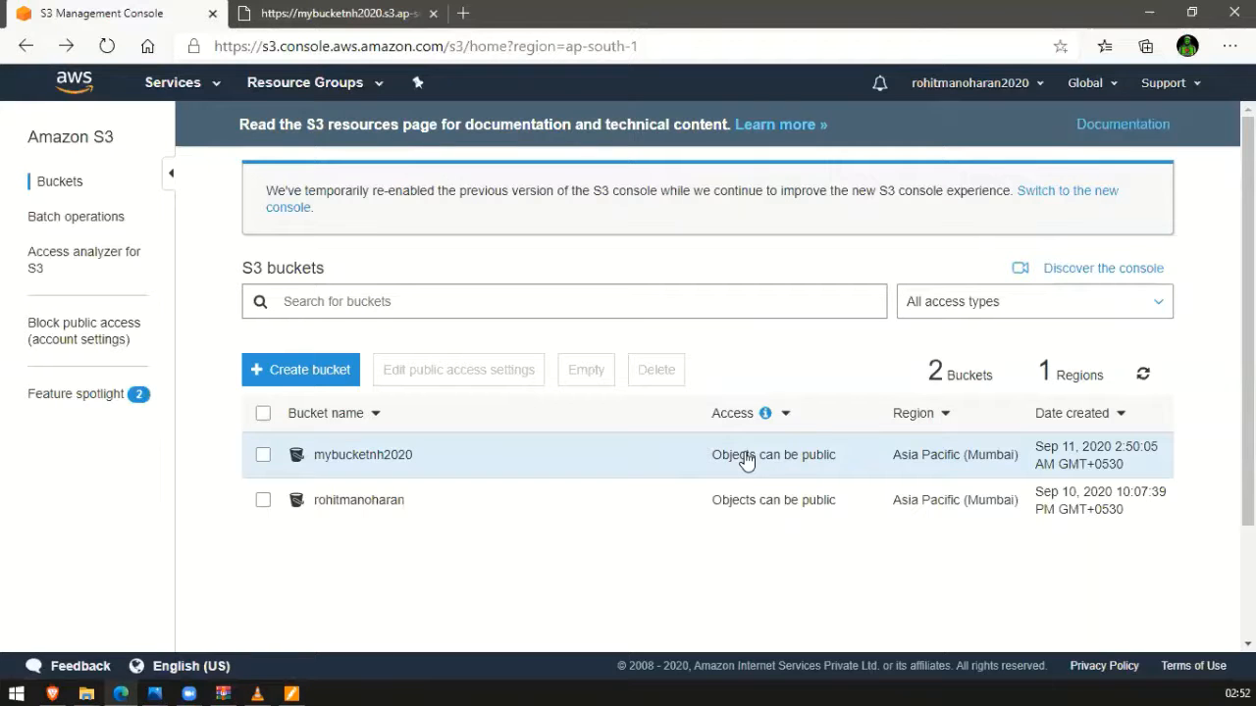
Open the mybucketnh2020 bucket and make nhversions.txt public
{"action": "left_click", "coordinate": [339, 465]}
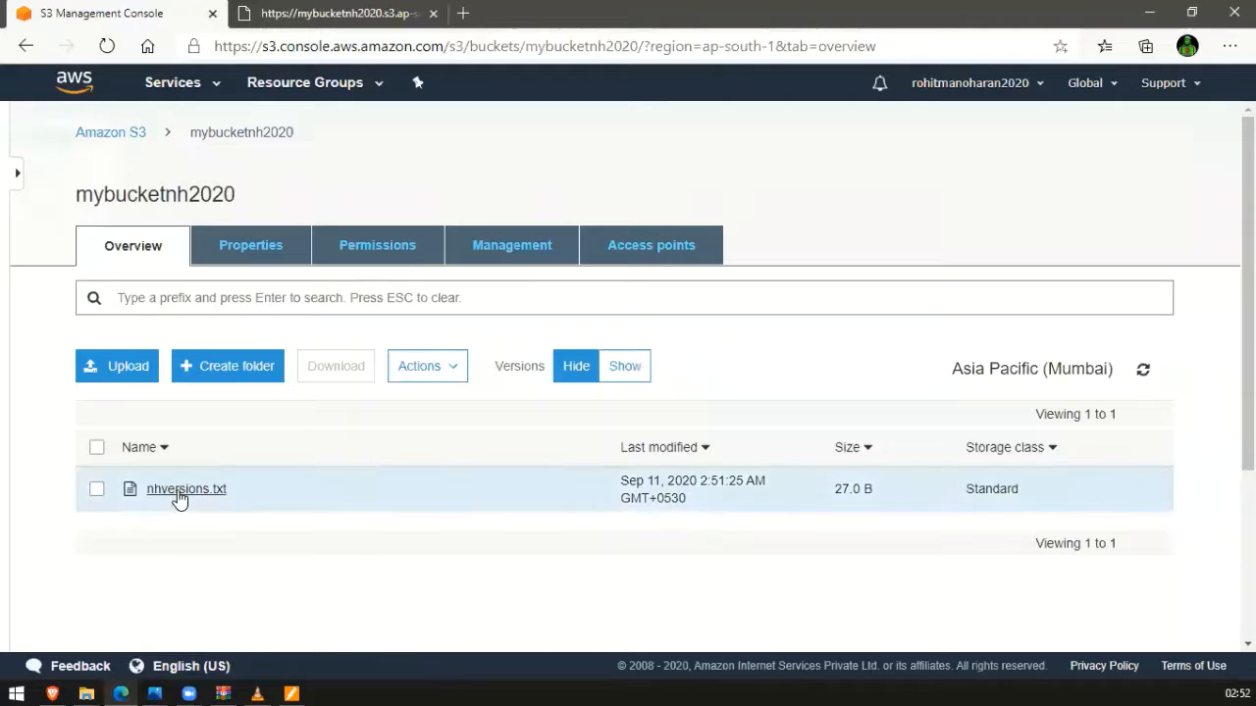
{"action": "right_click", "coordinate": [180, 498]}
{"action": "scroll", "coordinate": [275, 579], "scroll_direction": "down", "scroll_amount": 1}
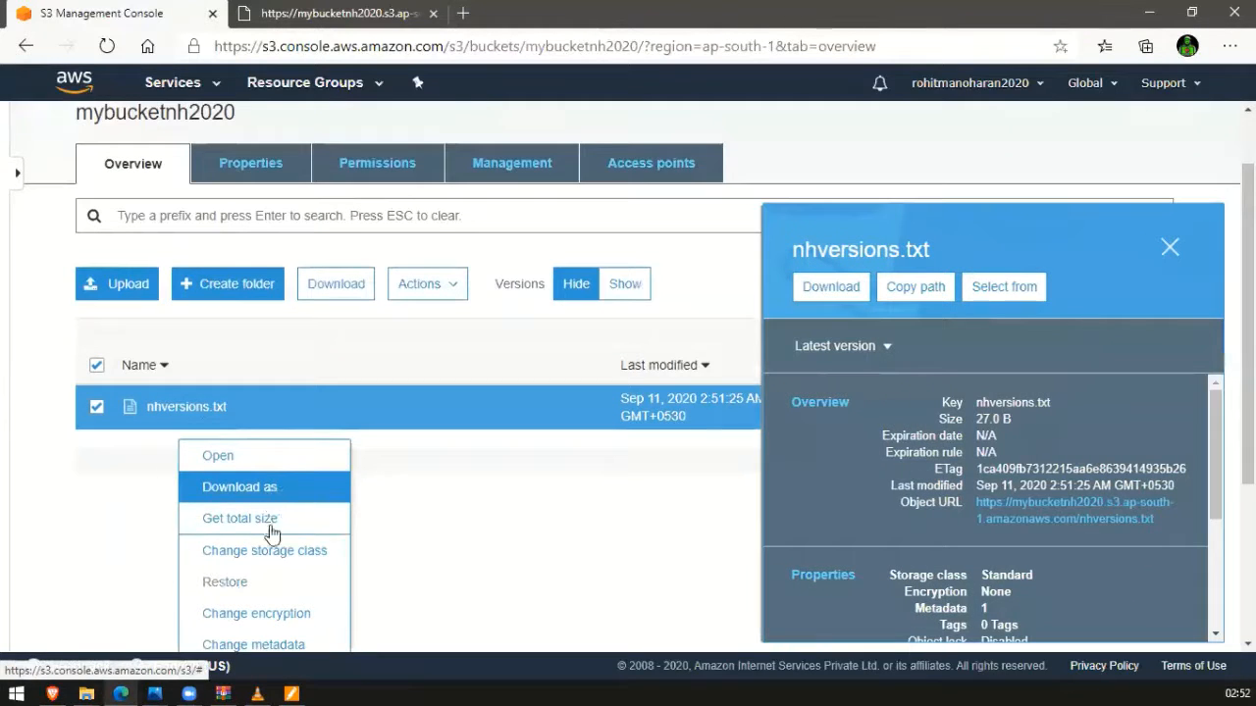
{"action": "left_click", "coordinate": [417, 291]}
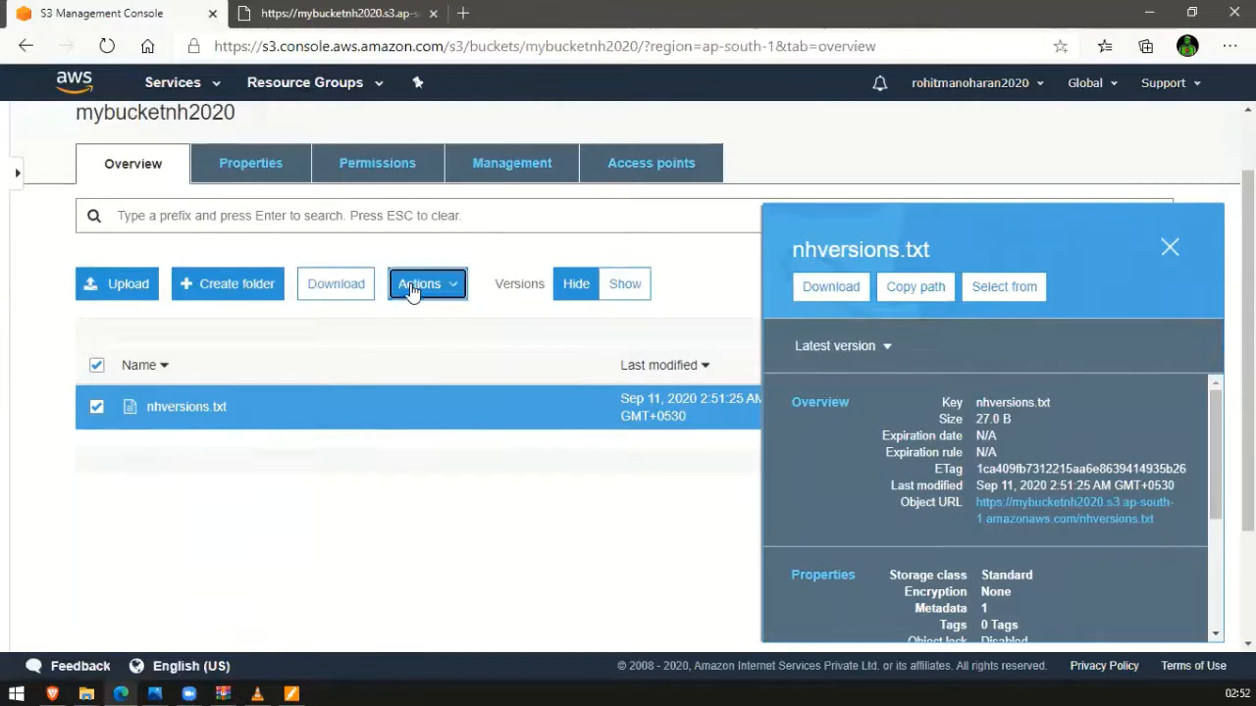
{"action": "left_click", "coordinate": [456, 573]}
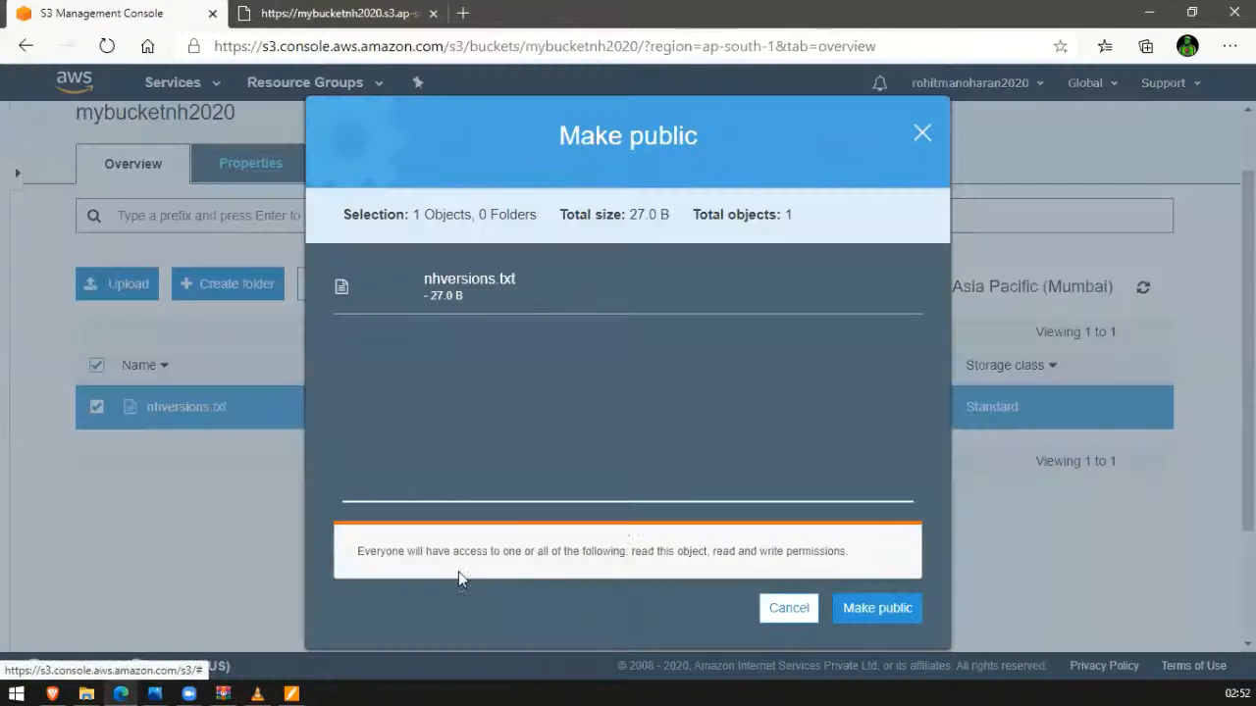
{"action": "left_click", "coordinate": [859, 611]}
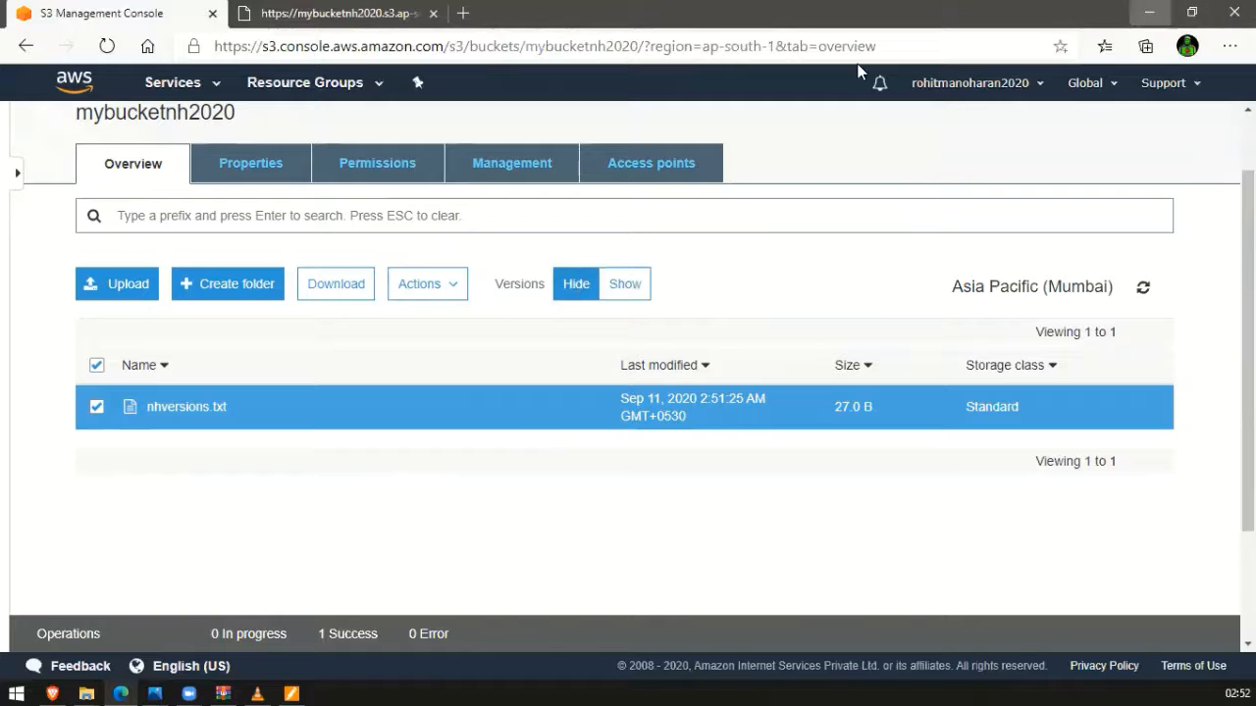
Open the desktop file nhversions in Notepad, change its second line to VERSION 2.0, and save it
{"action": "left_click", "coordinate": [1149, 12]}
{"action": "double_click", "coordinate": [44, 42]}
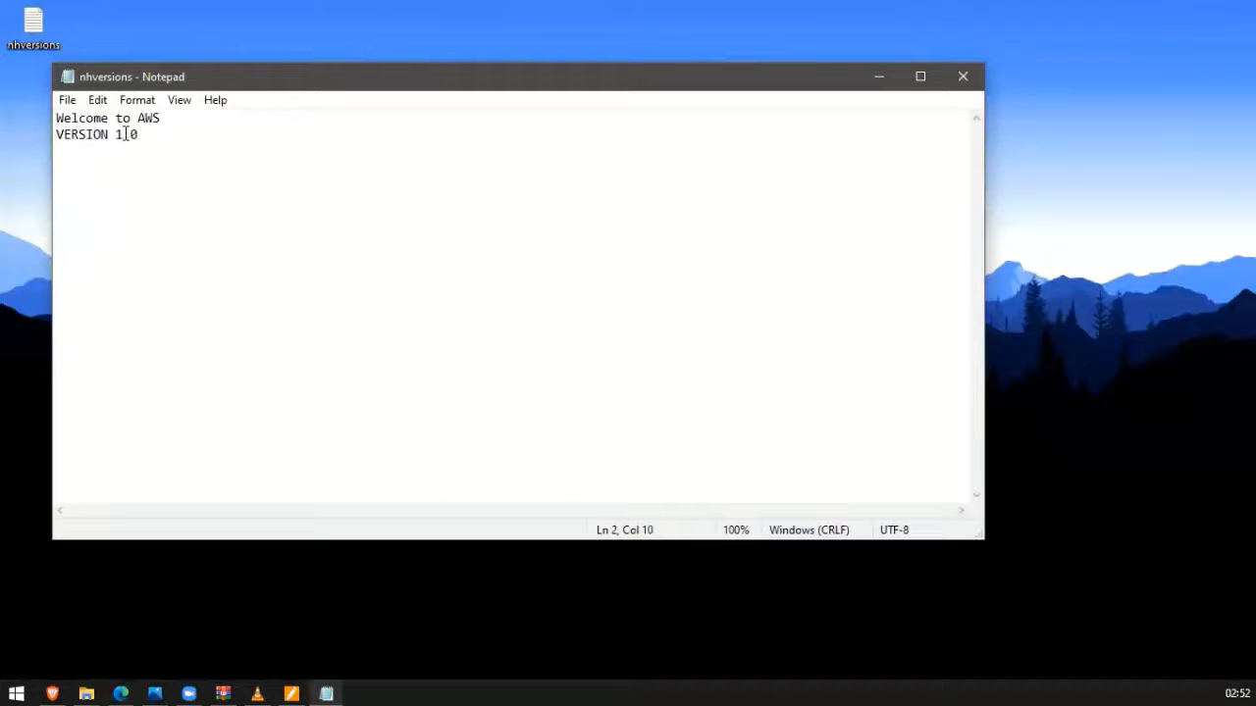
{"action": "key", "text": "BackSpace"}
{"action": "type", "text": "2"}
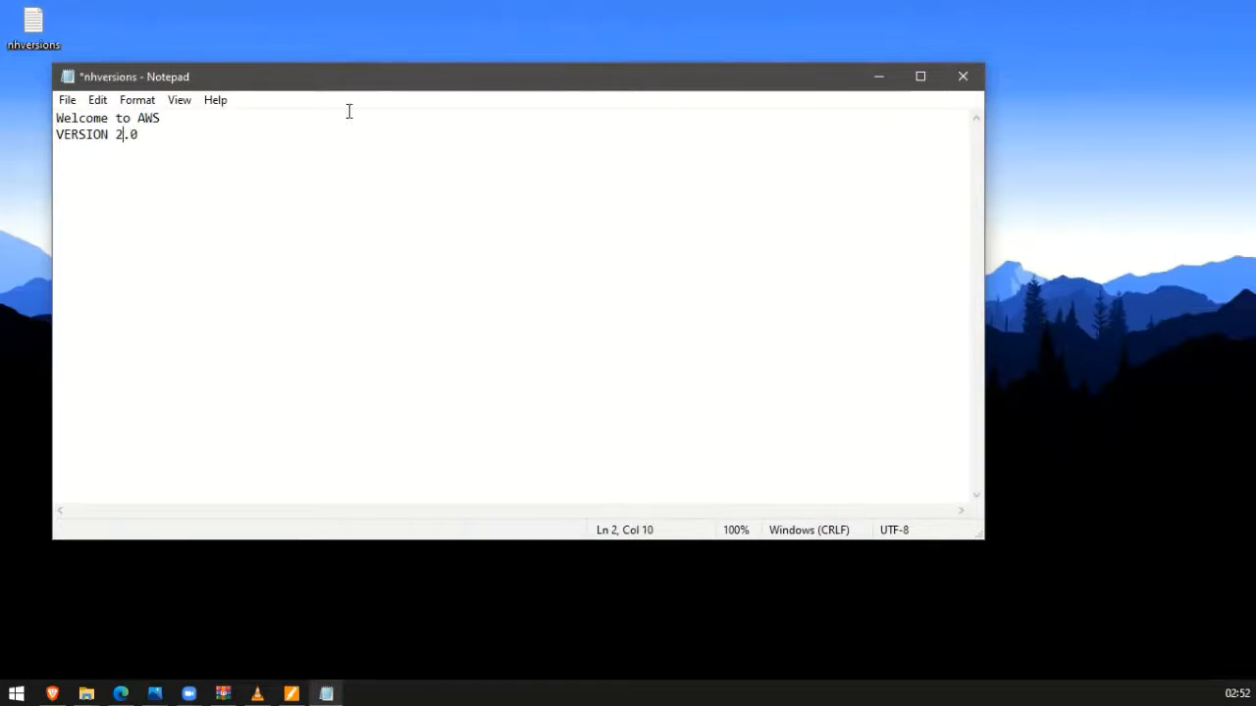
{"action": "key", "text": "ctrl+s"}
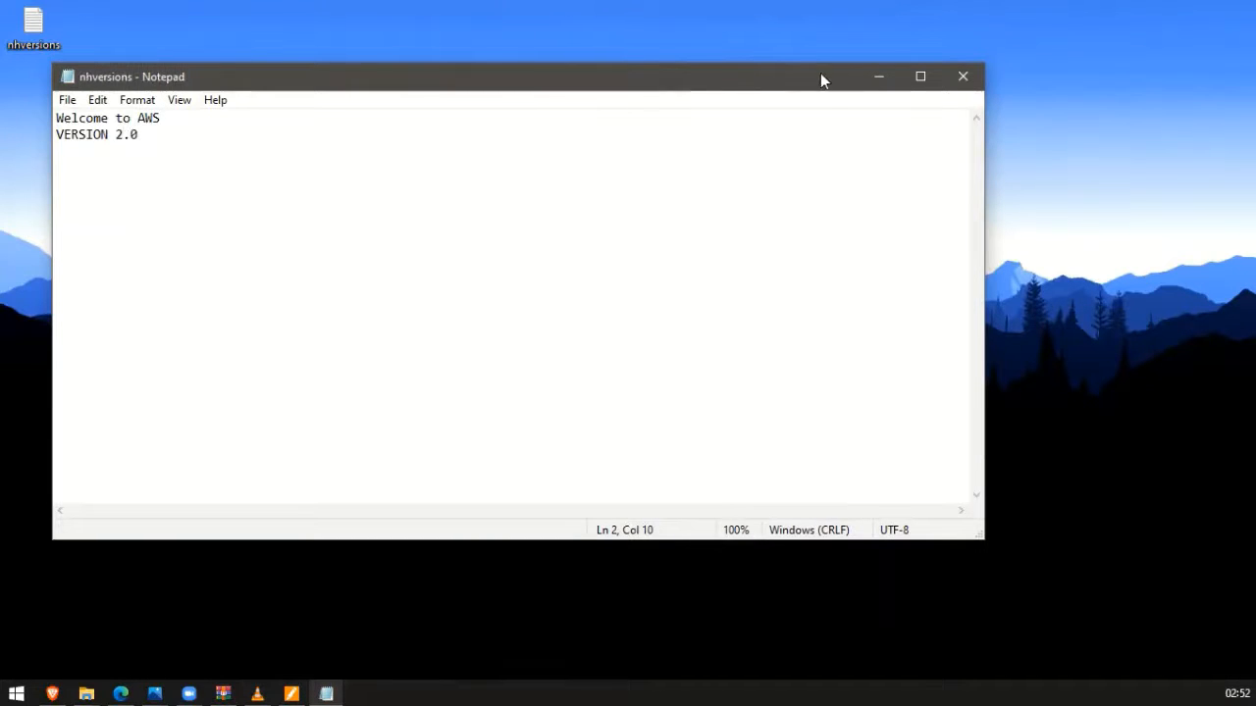
{"action": "left_click", "coordinate": [878, 77]}
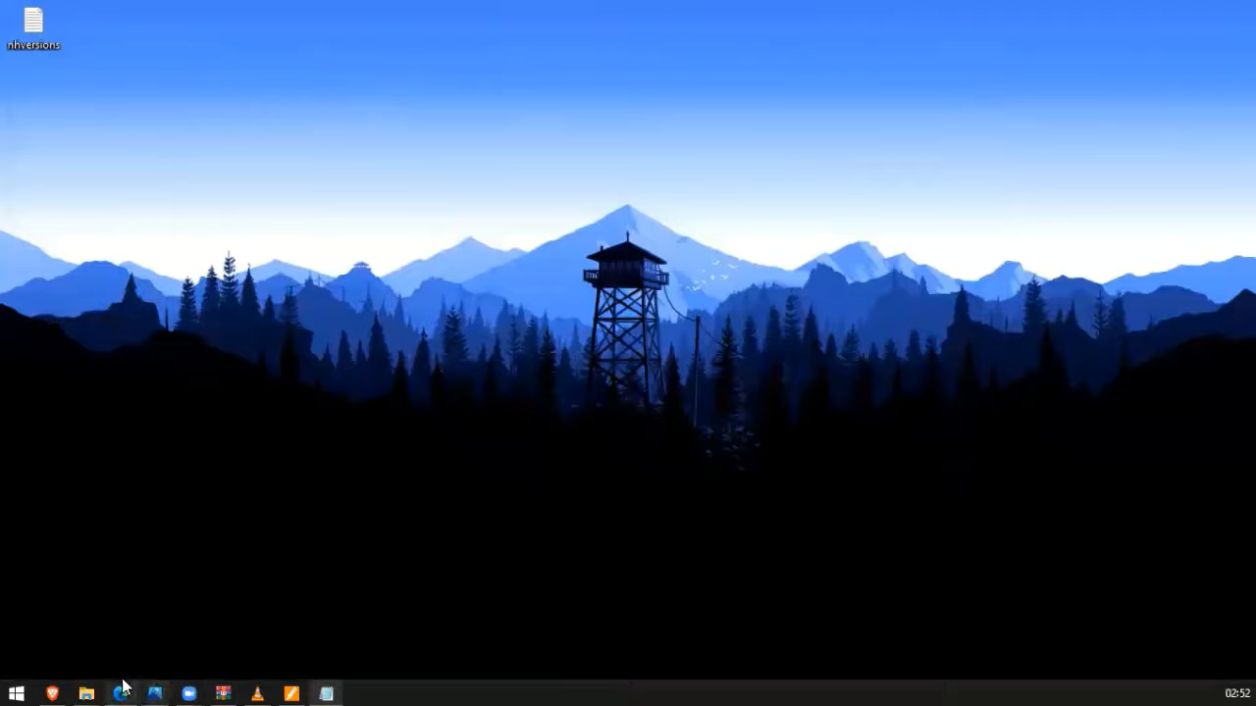
Return to the S3 console in Edge and upload nhversions from the Desktop to mybucketnh2020 with default permissions and the Standard storage class
{"action": "left_click", "coordinate": [121, 694]}
{"action": "left_click", "coordinate": [137, 293]}
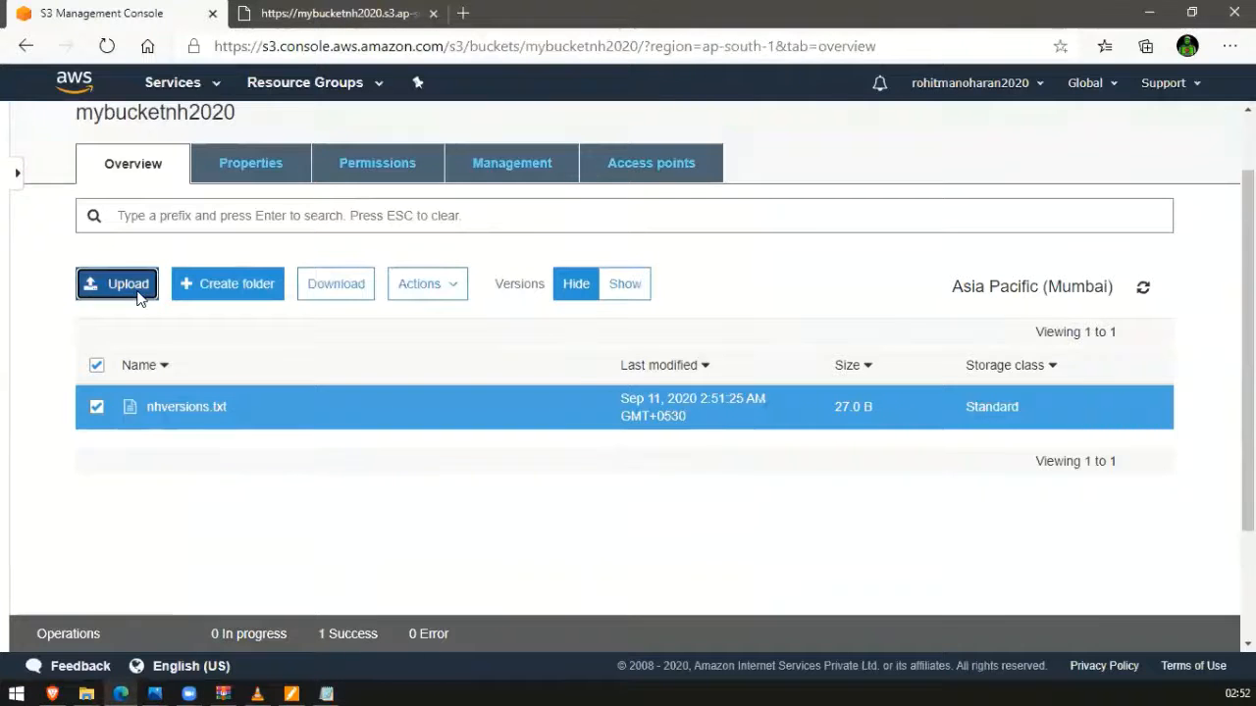
{"action": "left_click", "coordinate": [624, 545]}
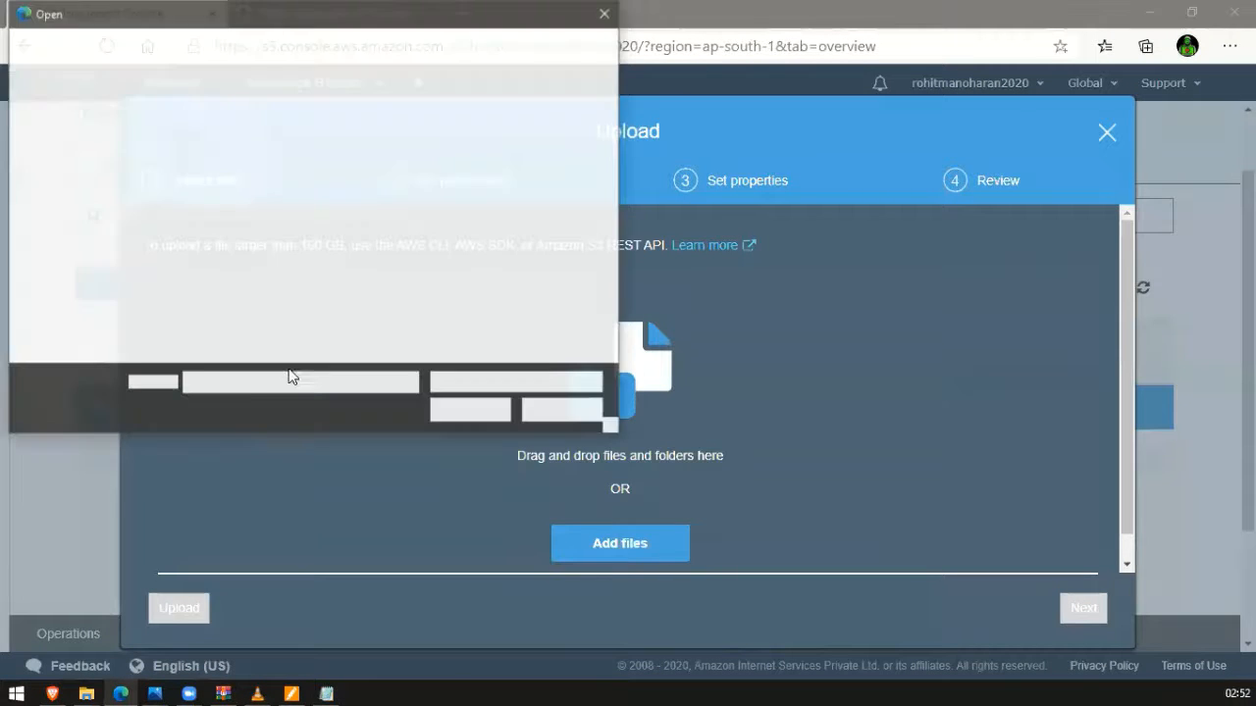
{"action": "left_click", "coordinate": [455, 298]}
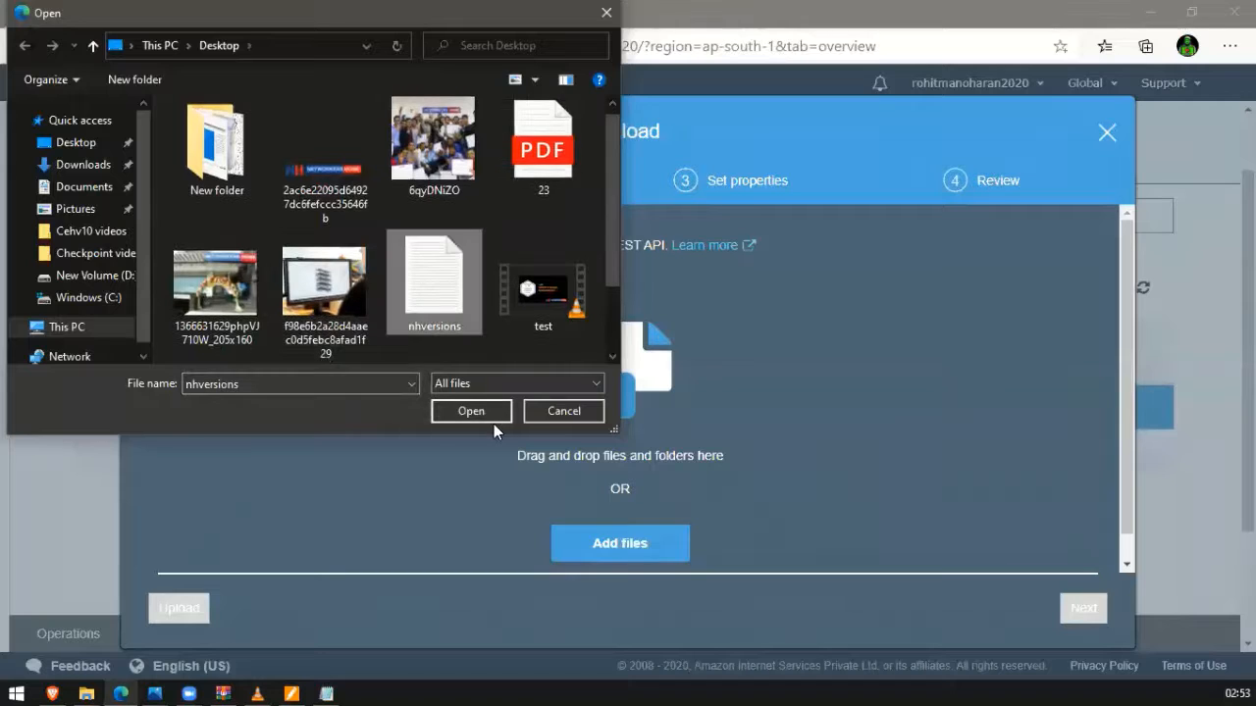
{"action": "left_click", "coordinate": [491, 416]}
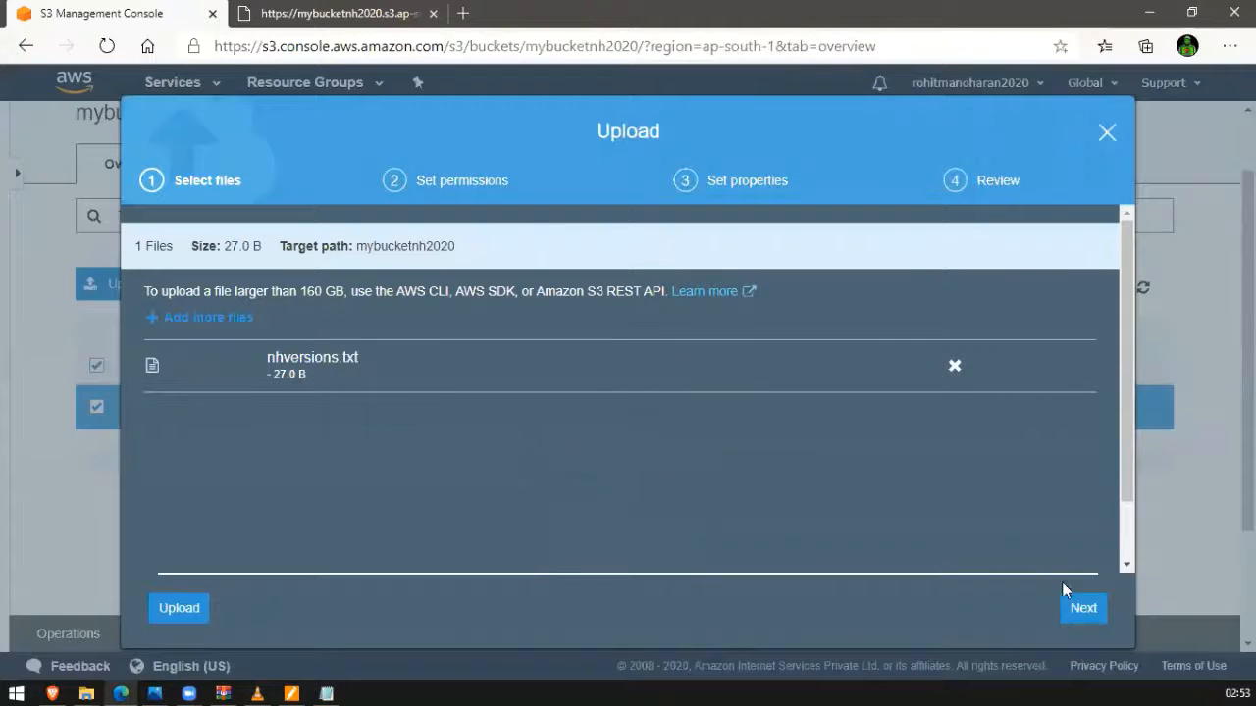
{"action": "left_click", "coordinate": [1082, 608]}
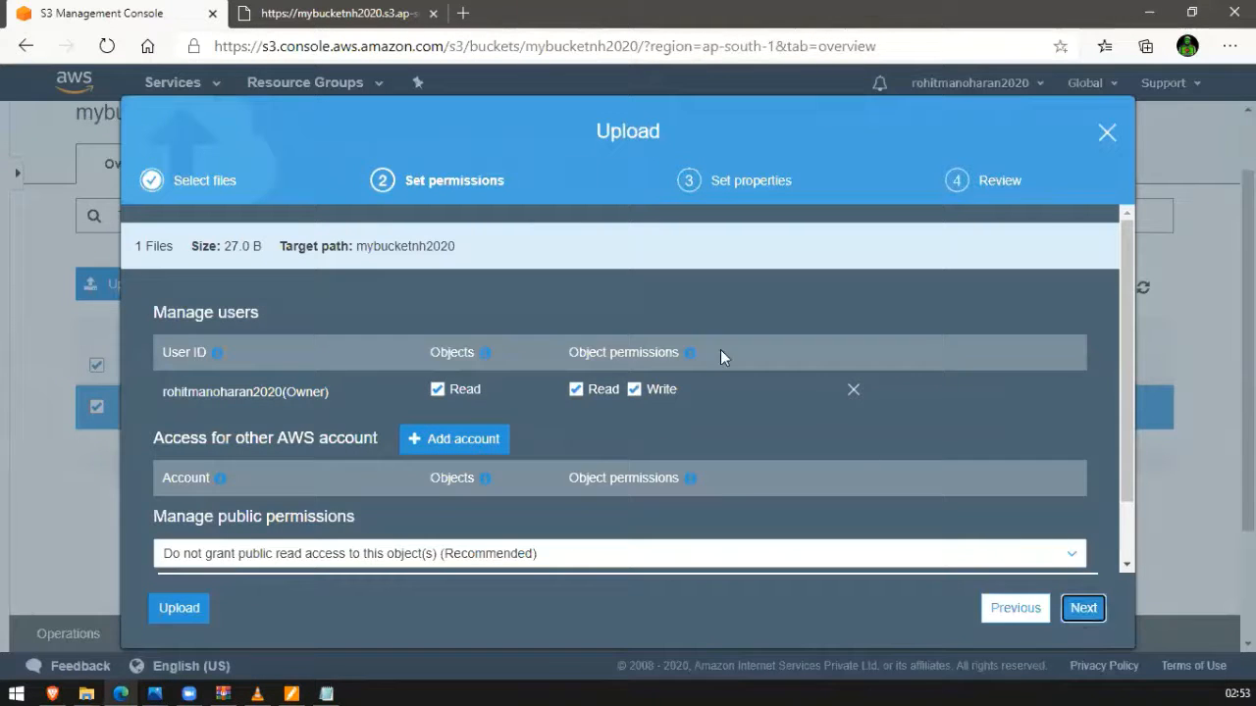
{"action": "scroll", "coordinate": [720, 349], "scroll_direction": "down", "scroll_amount": 1}
{"action": "left_click", "coordinate": [1093, 609]}
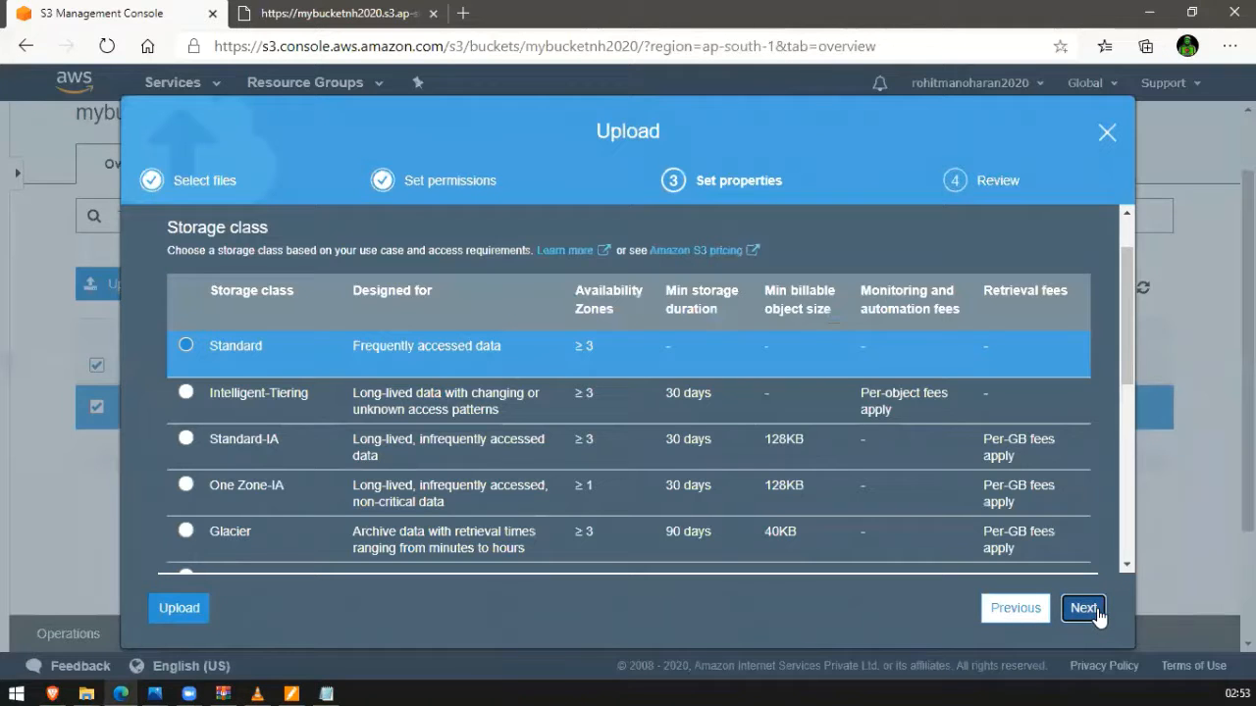
{"action": "left_click", "coordinate": [1089, 608]}
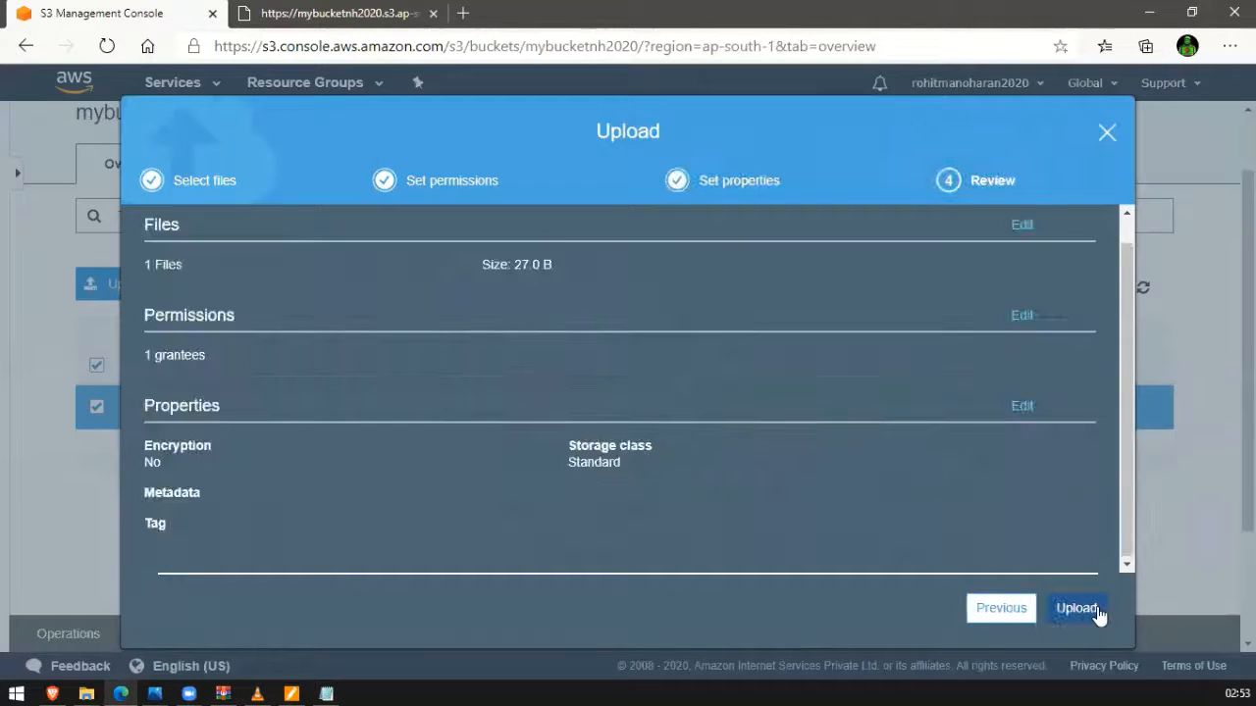
{"action": "left_click", "coordinate": [1097, 610]}
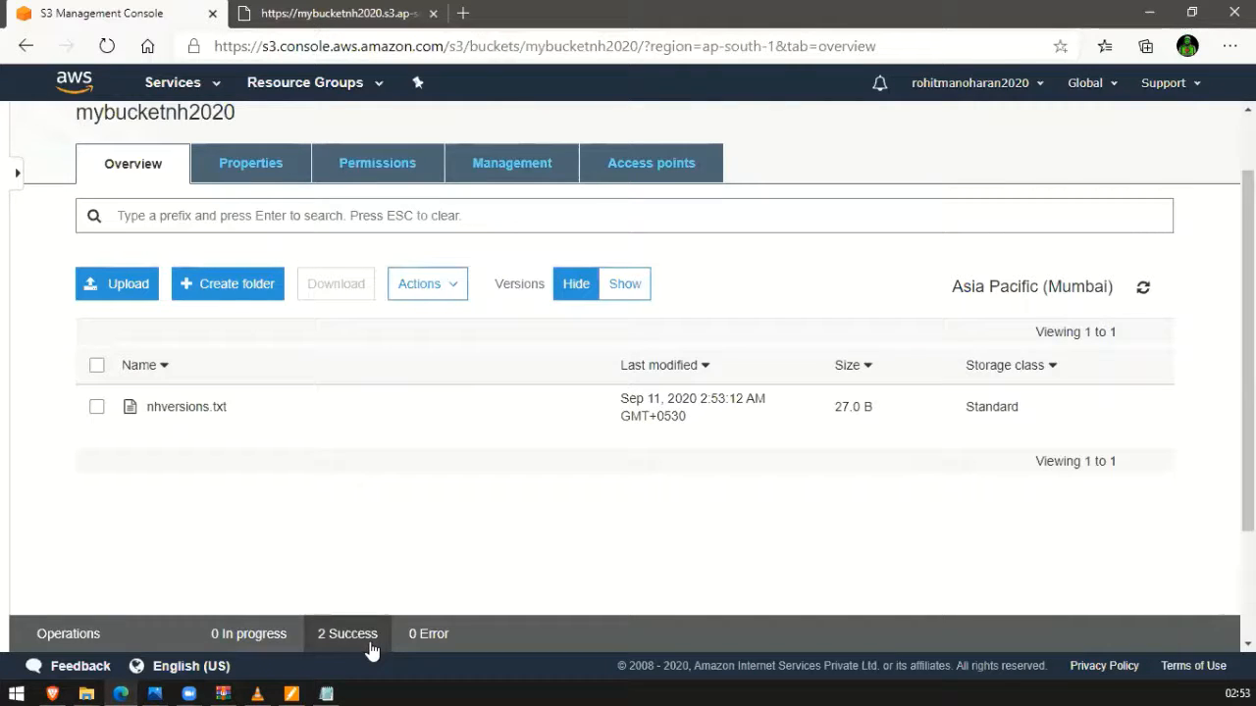
Show the object versions in mybucketnh2020 and open the details of the latest version of nhversions.txt
{"action": "left_click", "coordinate": [607, 290]}
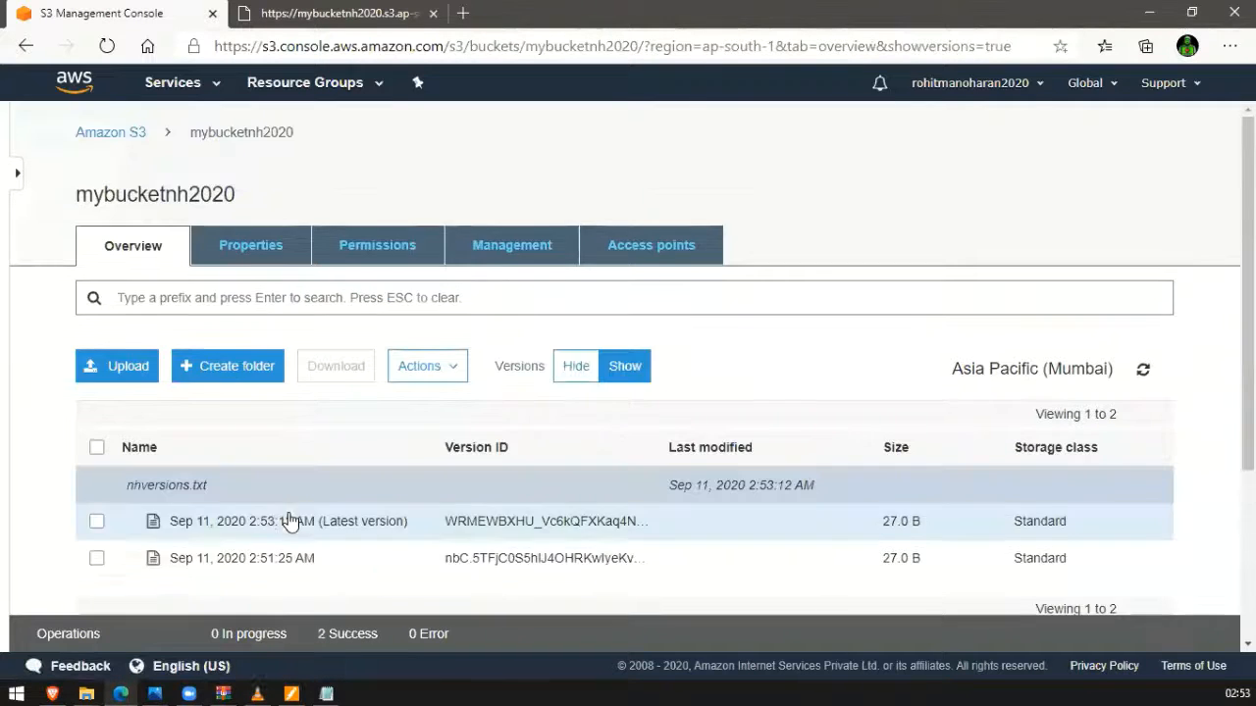
{"action": "scroll", "coordinate": [291, 521], "scroll_direction": "down", "scroll_amount": 3}
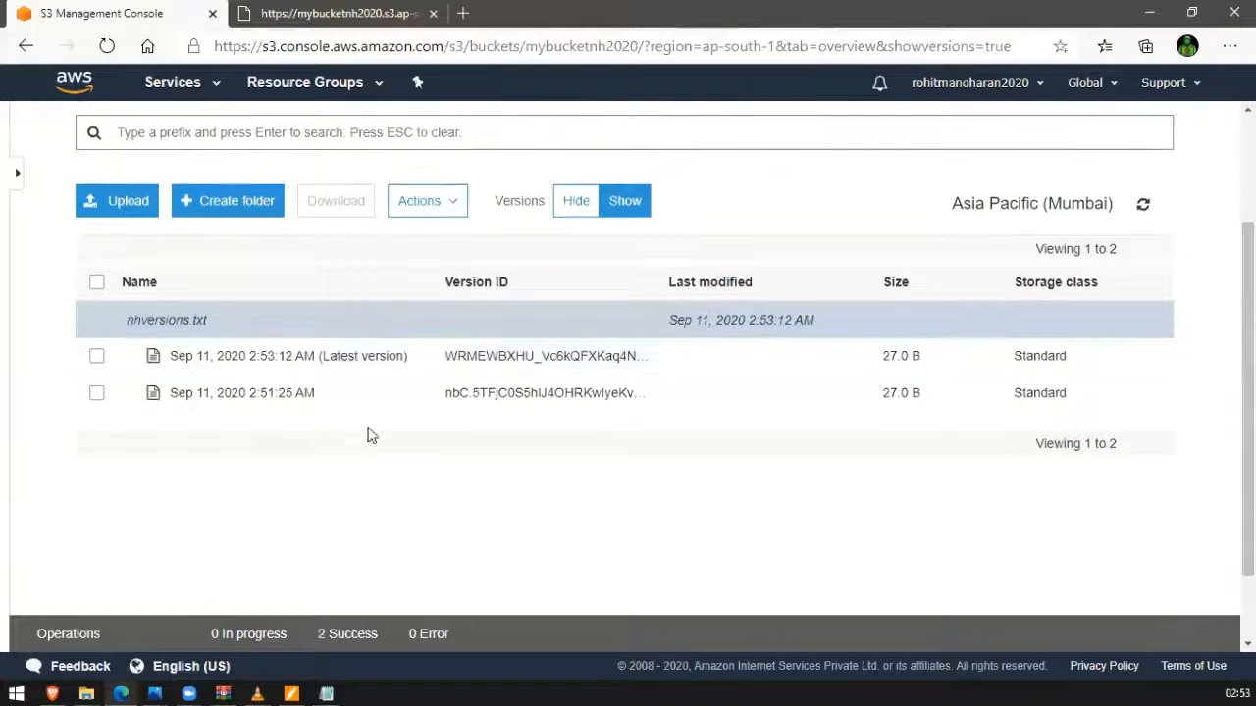
{"action": "left_click", "coordinate": [339, 359]}
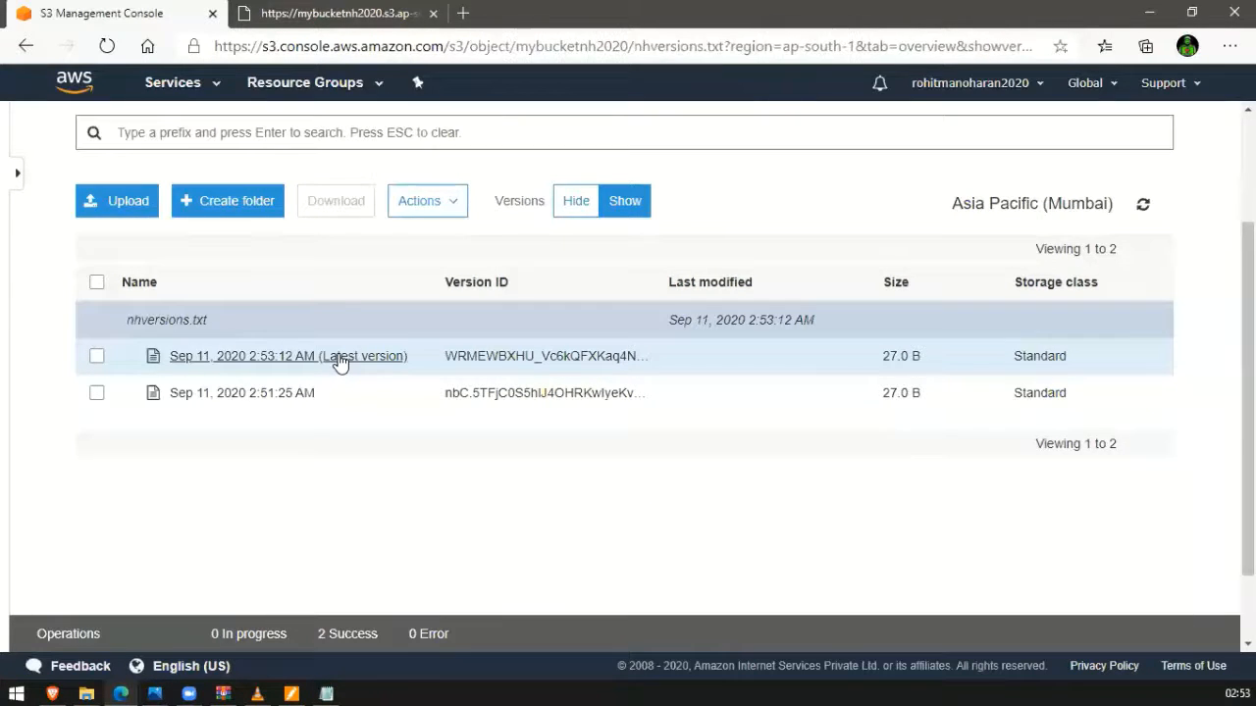
Try to access the latest version of nhversions.txt through its object URL, and go back to its details
{"action": "scroll", "coordinate": [197, 510], "scroll_direction": "down", "scroll_amount": 3}
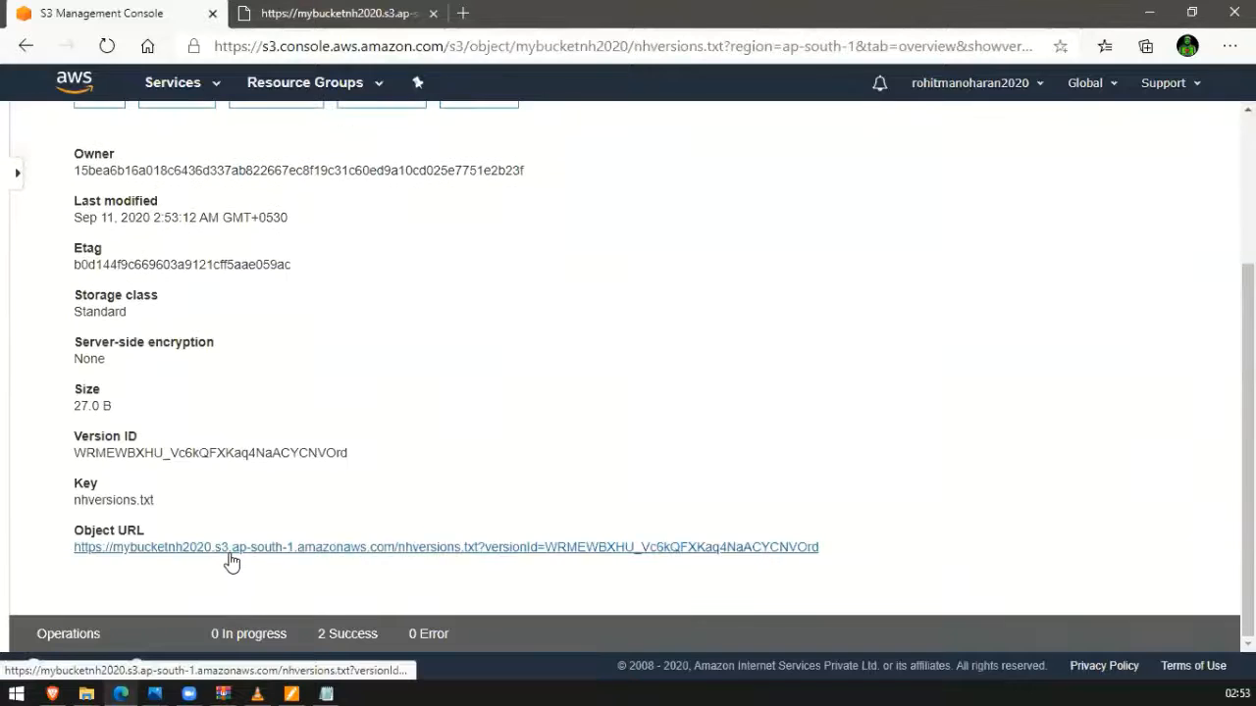
{"action": "left_click", "coordinate": [205, 547]}
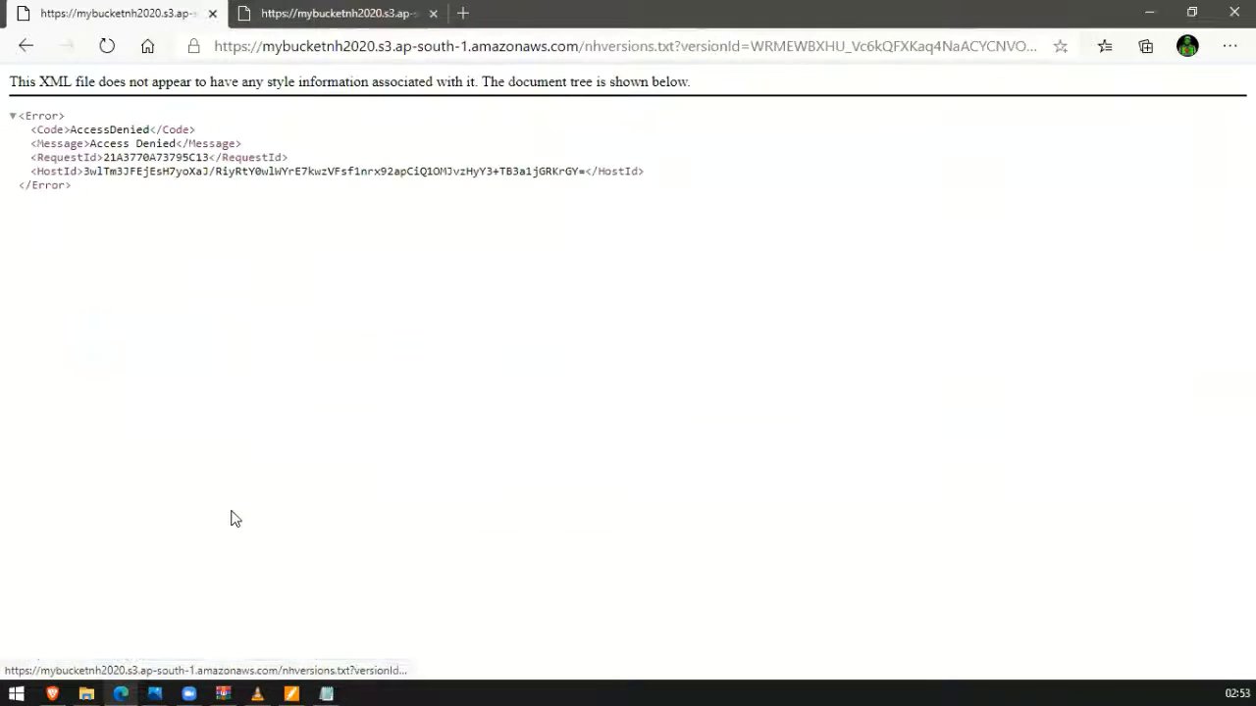
{"action": "left_click", "coordinate": [25, 45]}
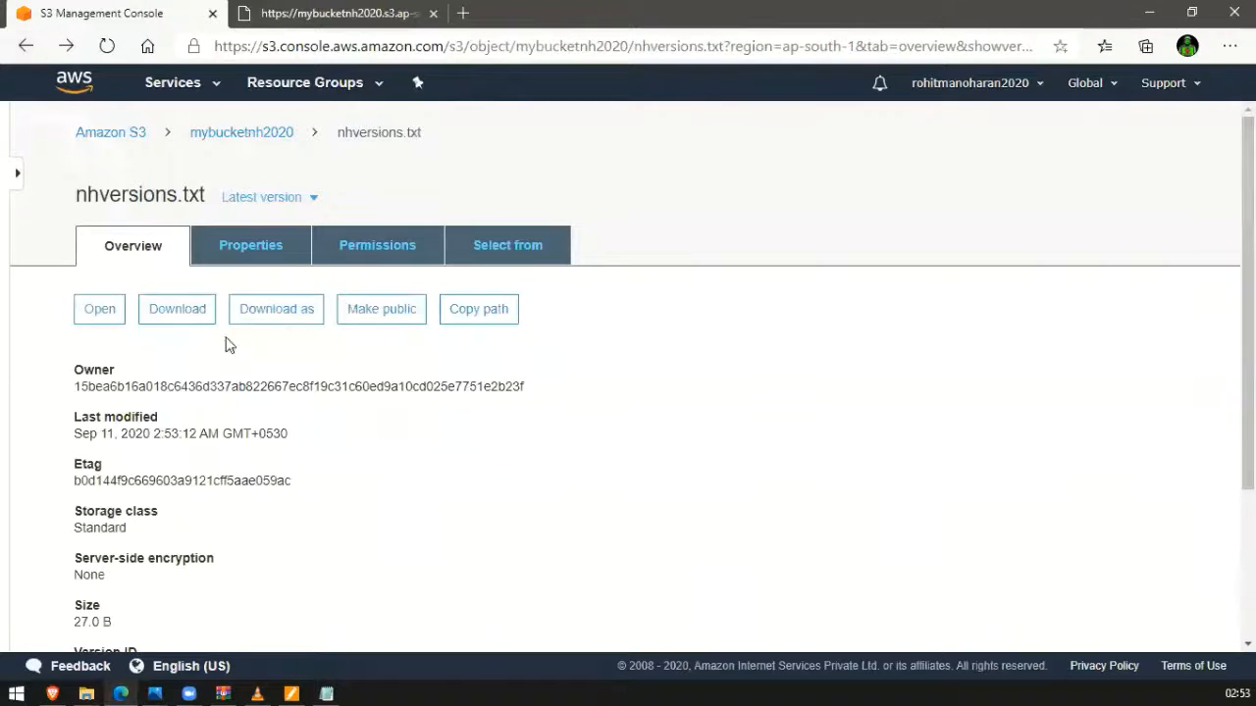
Open the latest version of nhversions.txt from the console to view its contents, and return to the bucket's version list
{"action": "scroll", "coordinate": [244, 409], "scroll_direction": "down", "scroll_amount": 1}
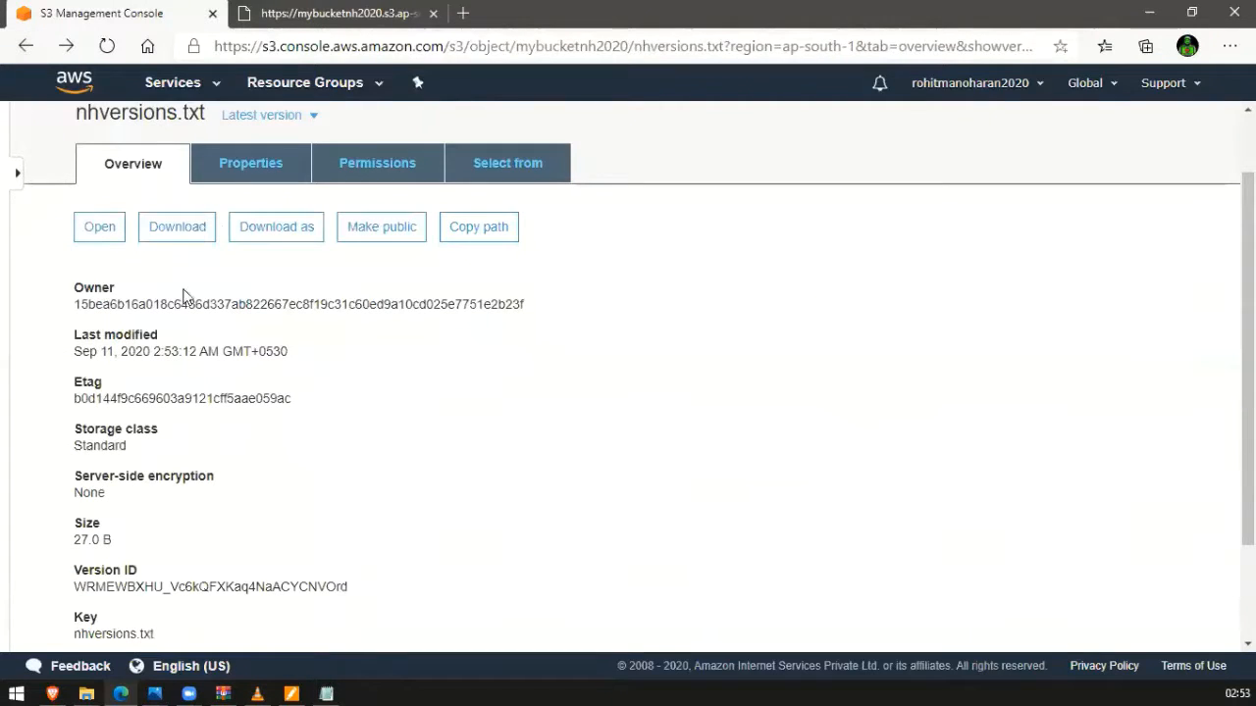
{"action": "left_click", "coordinate": [104, 236]}
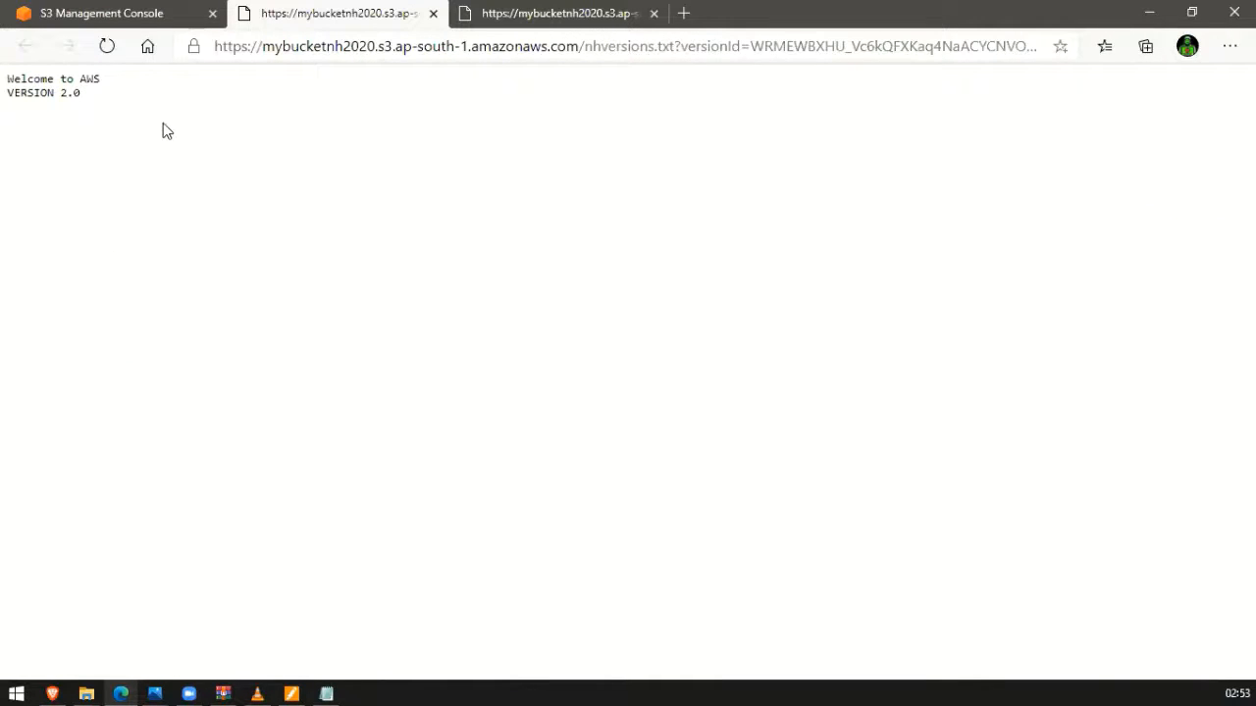
{"action": "left_click", "coordinate": [158, 7]}
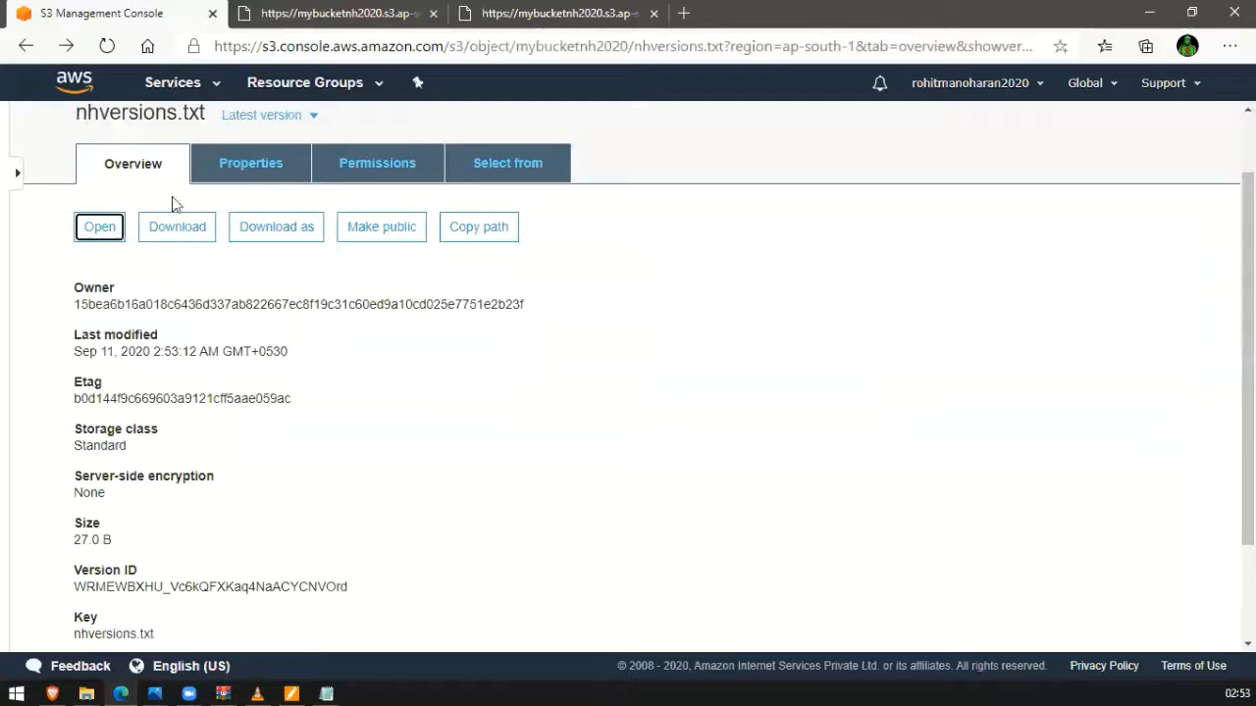
{"action": "left_click", "coordinate": [29, 54]}
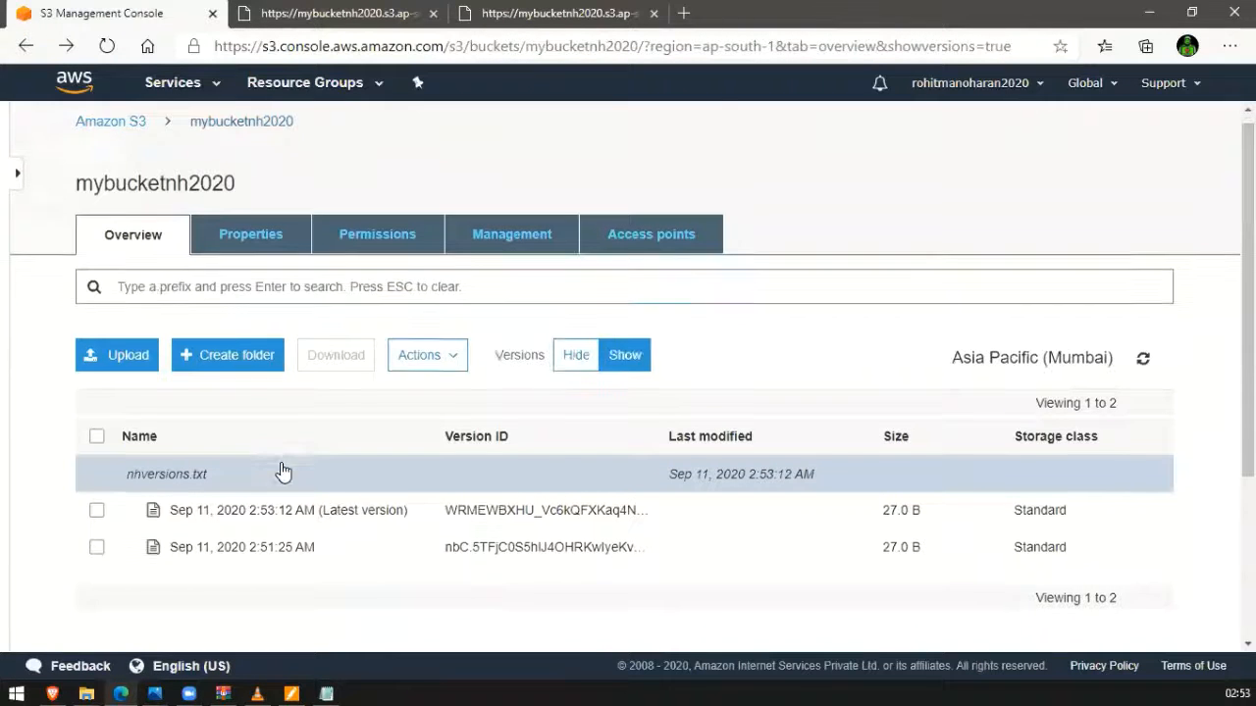
Reopen the desktop file nhversions in Notepad, change its second line to VERSION 3.0, save it, and close the file
{"action": "left_click", "coordinate": [1149, 12]}
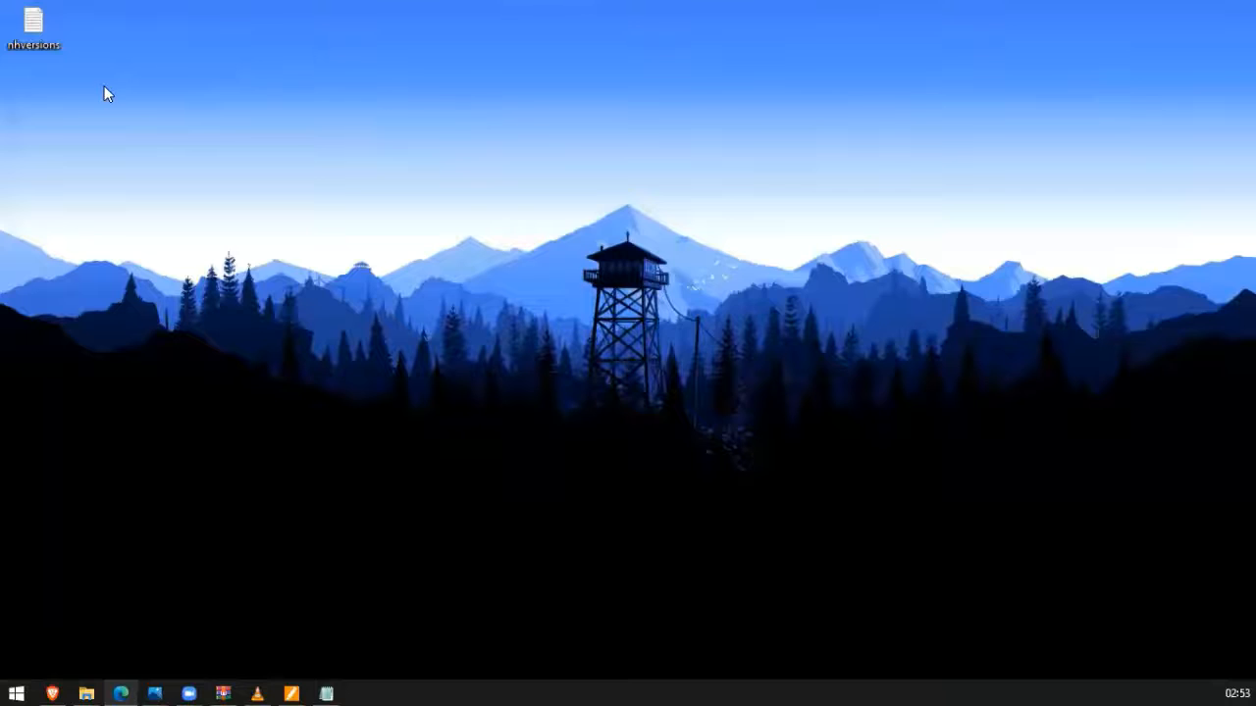
{"action": "double_click", "coordinate": [54, 41]}
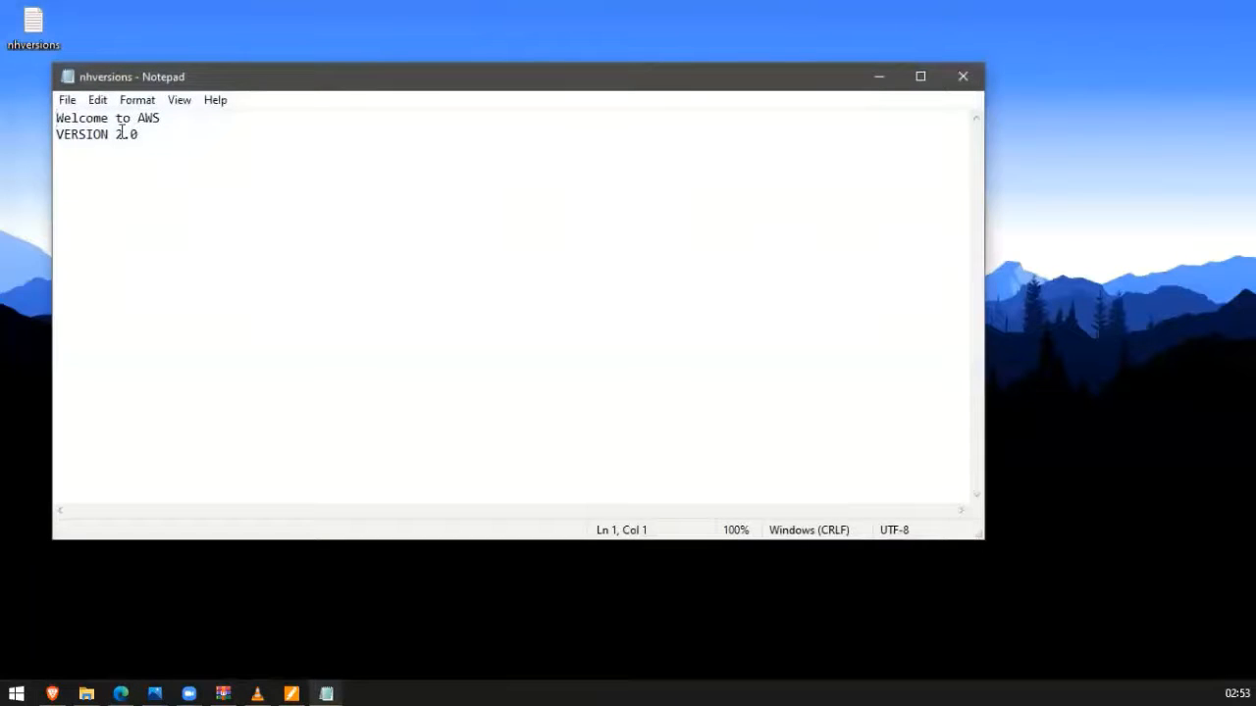
{"action": "key", "text": "BackSpace"}
{"action": "type", "text": "3"}
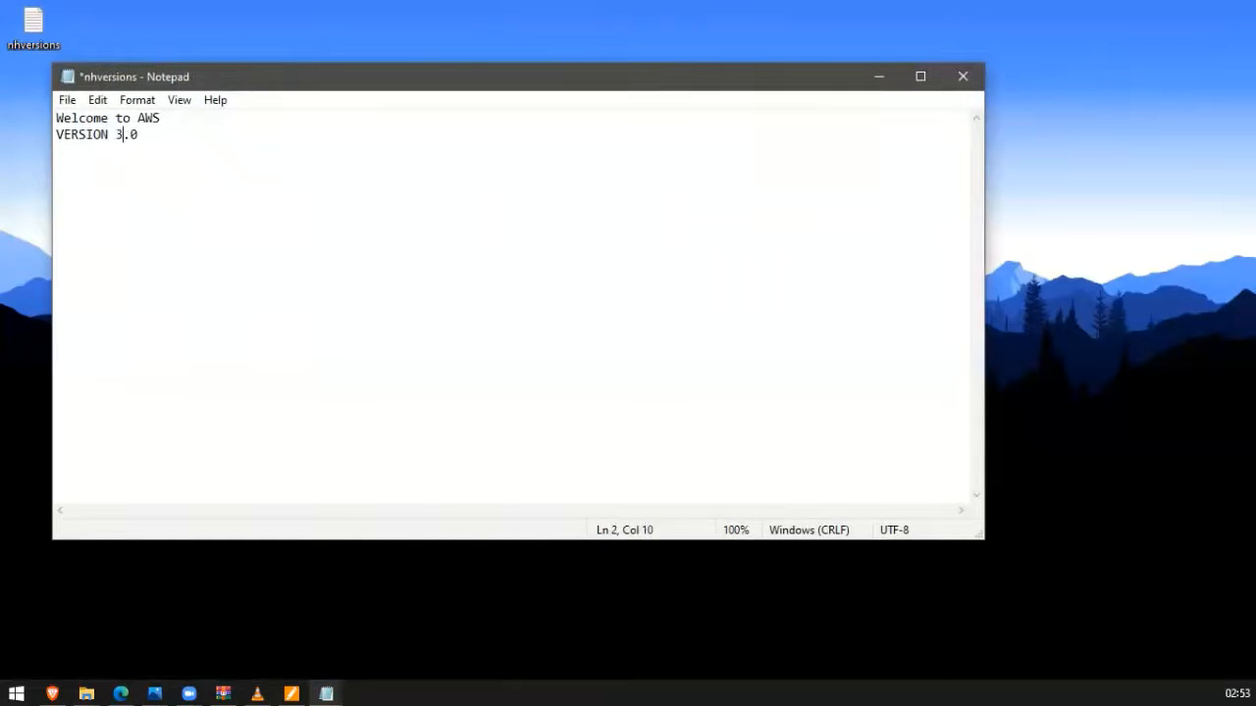
{"action": "left_click", "coordinate": [190, 184]}
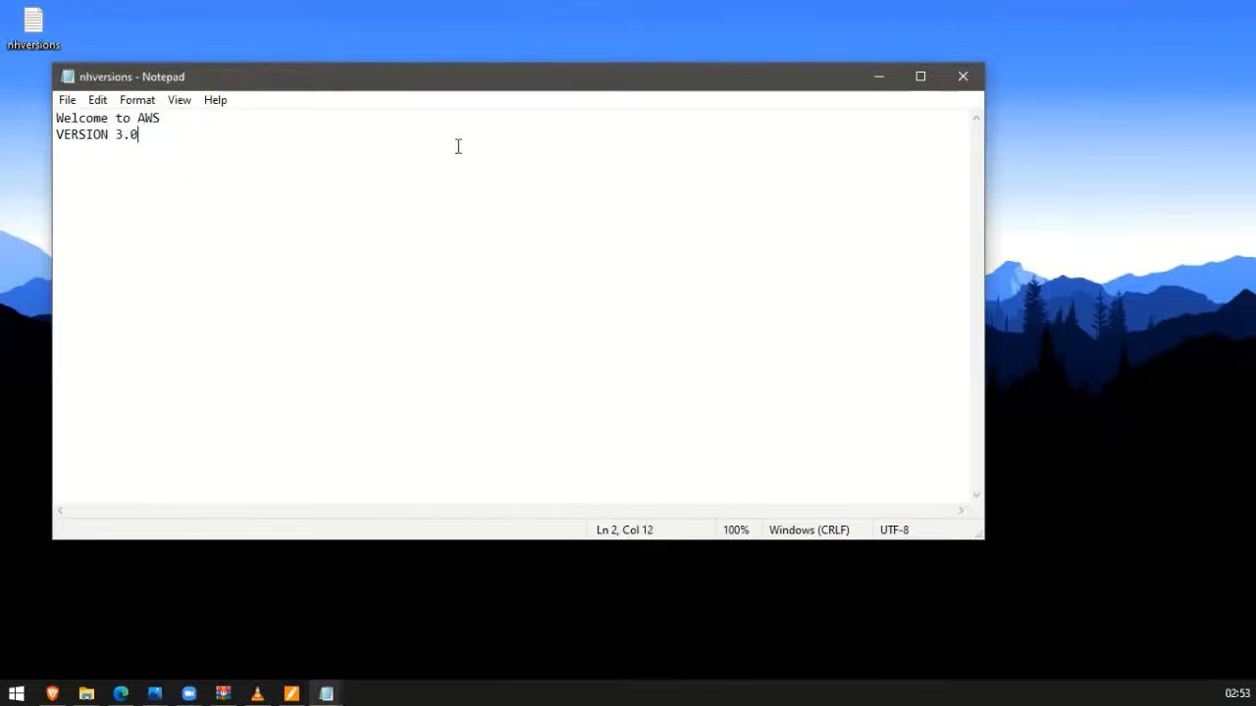
{"action": "left_click", "coordinate": [962, 76]}
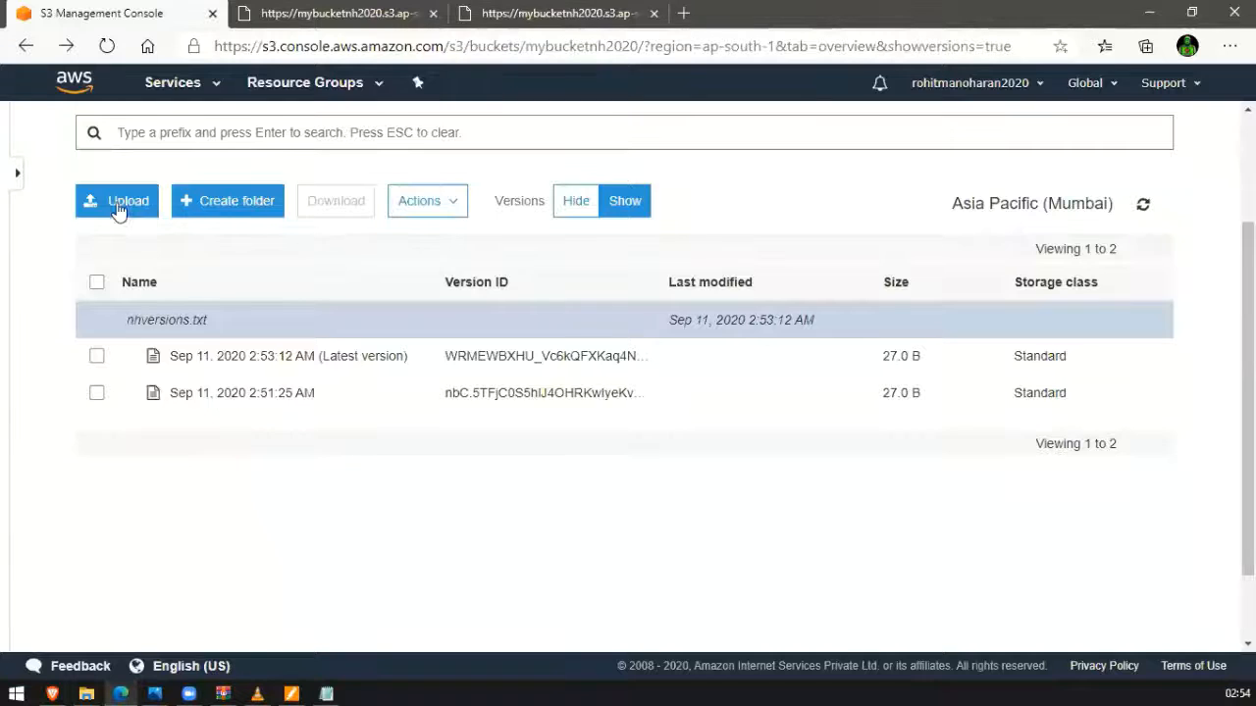
Start a new upload to mybucketnh2020 and add the desktop file nhversions.txt
{"action": "left_click", "coordinate": [112, 202]}
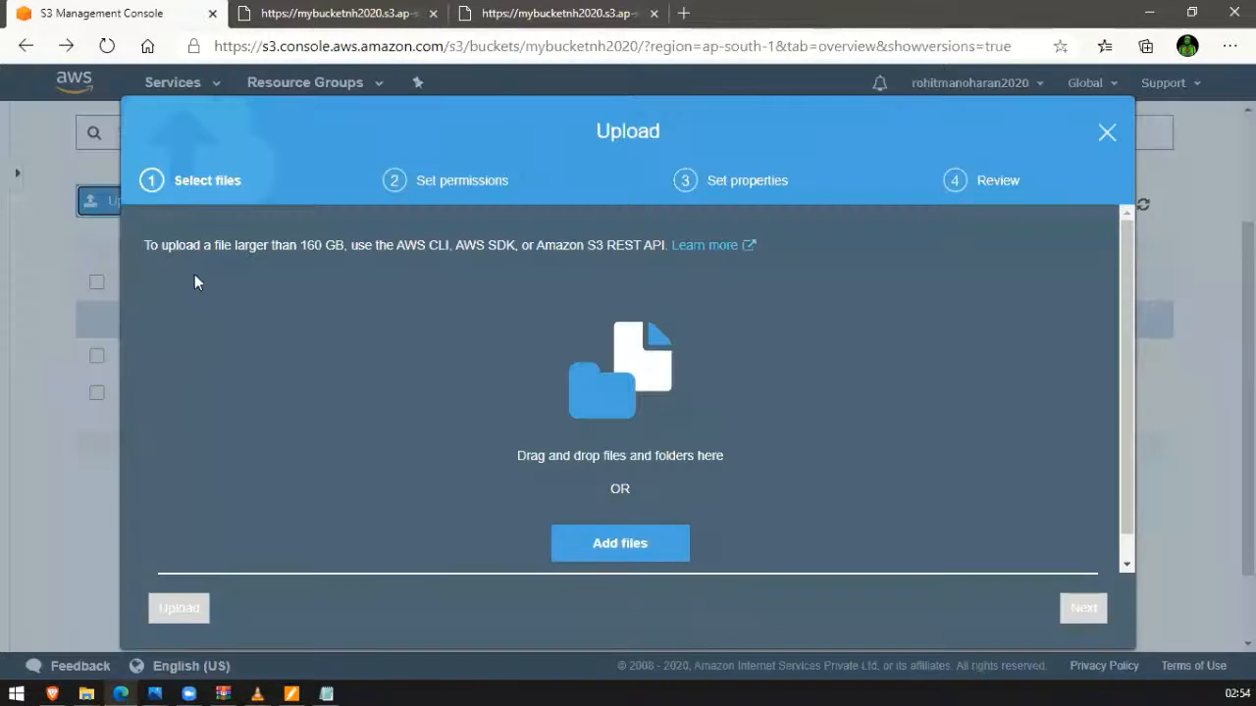
{"action": "left_click", "coordinate": [632, 529]}
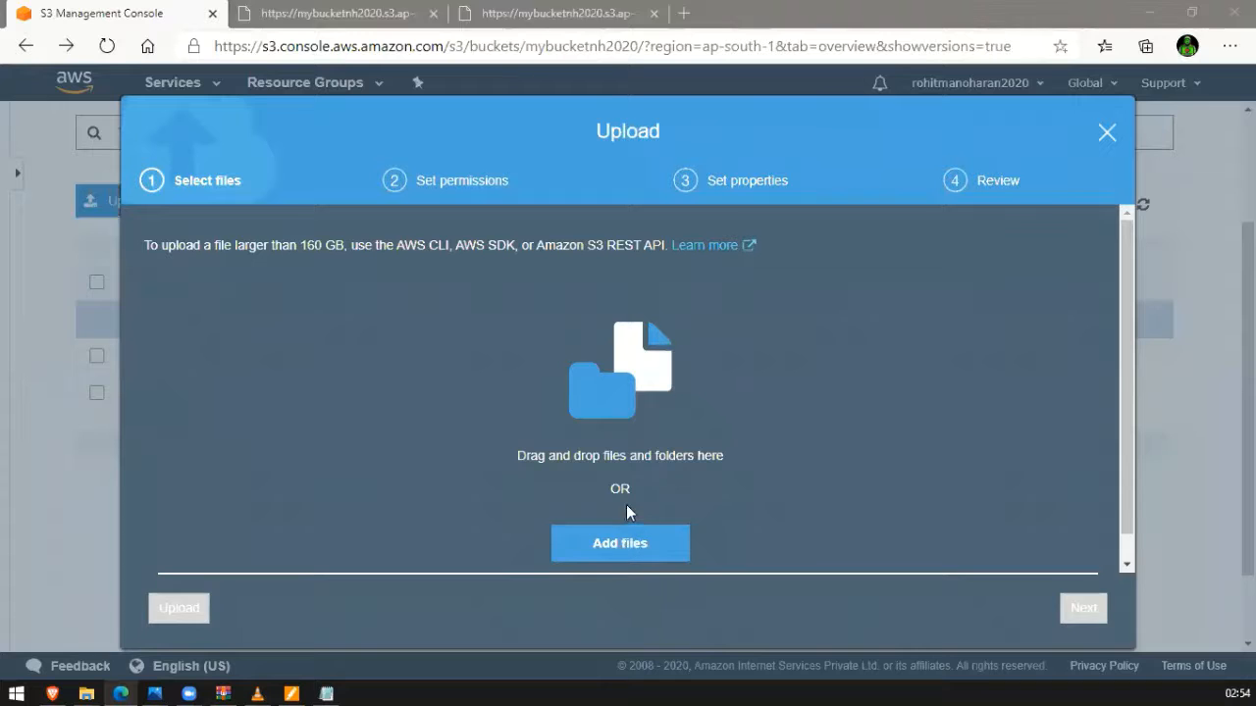
{"action": "left_click", "coordinate": [421, 320]}
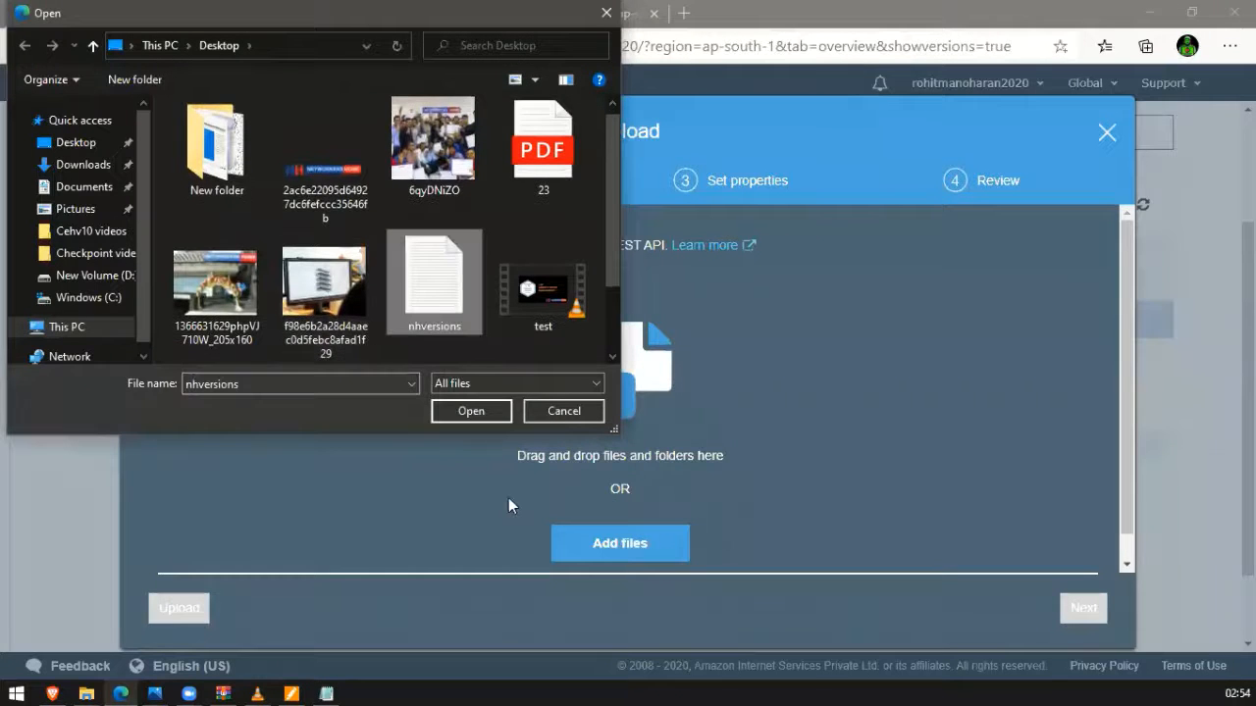
{"action": "left_click", "coordinate": [488, 421]}
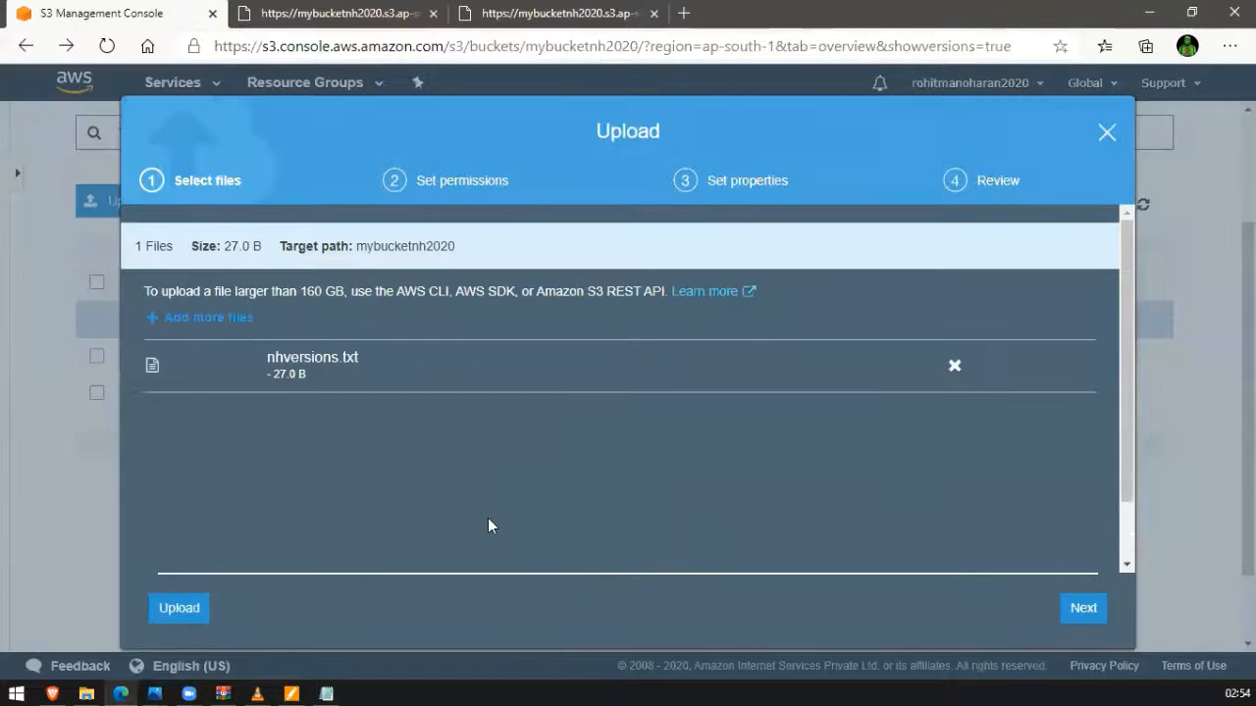
Upload nhversions.txt with no public read access and the Standard storage class, reviewing the available storage classes before confirming
{"action": "left_click", "coordinate": [1075, 612]}
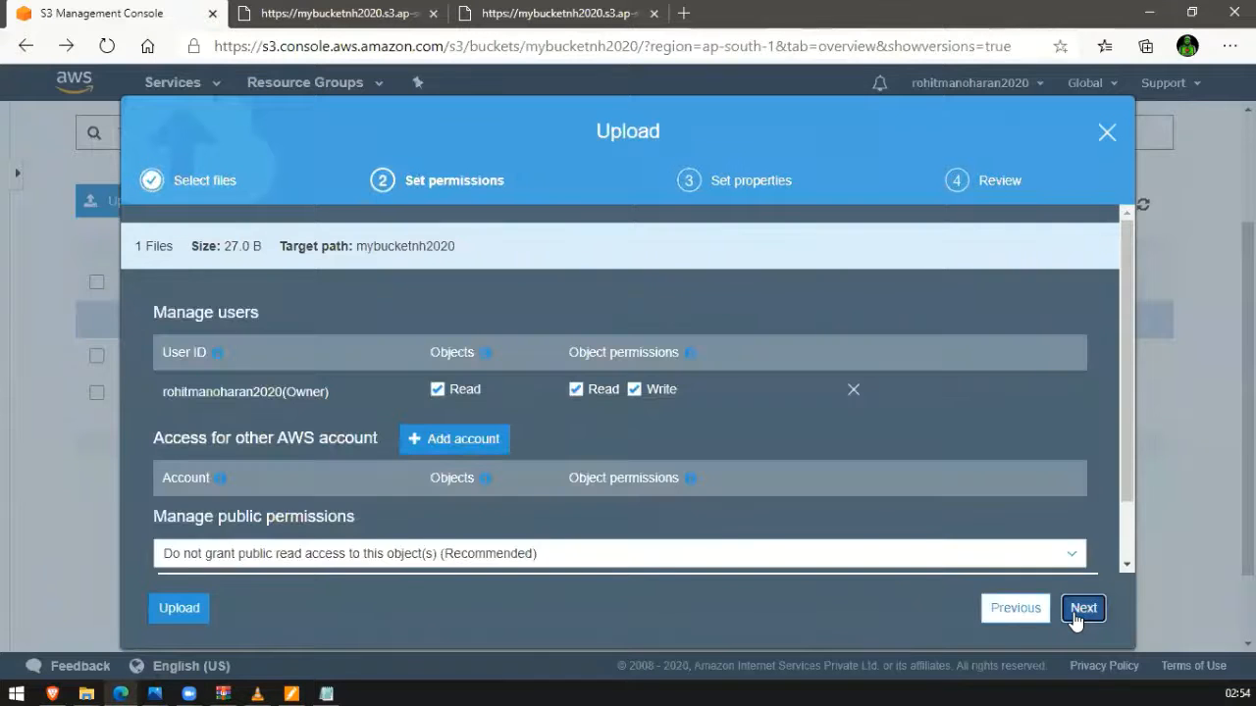
{"action": "left_click", "coordinate": [1076, 614]}
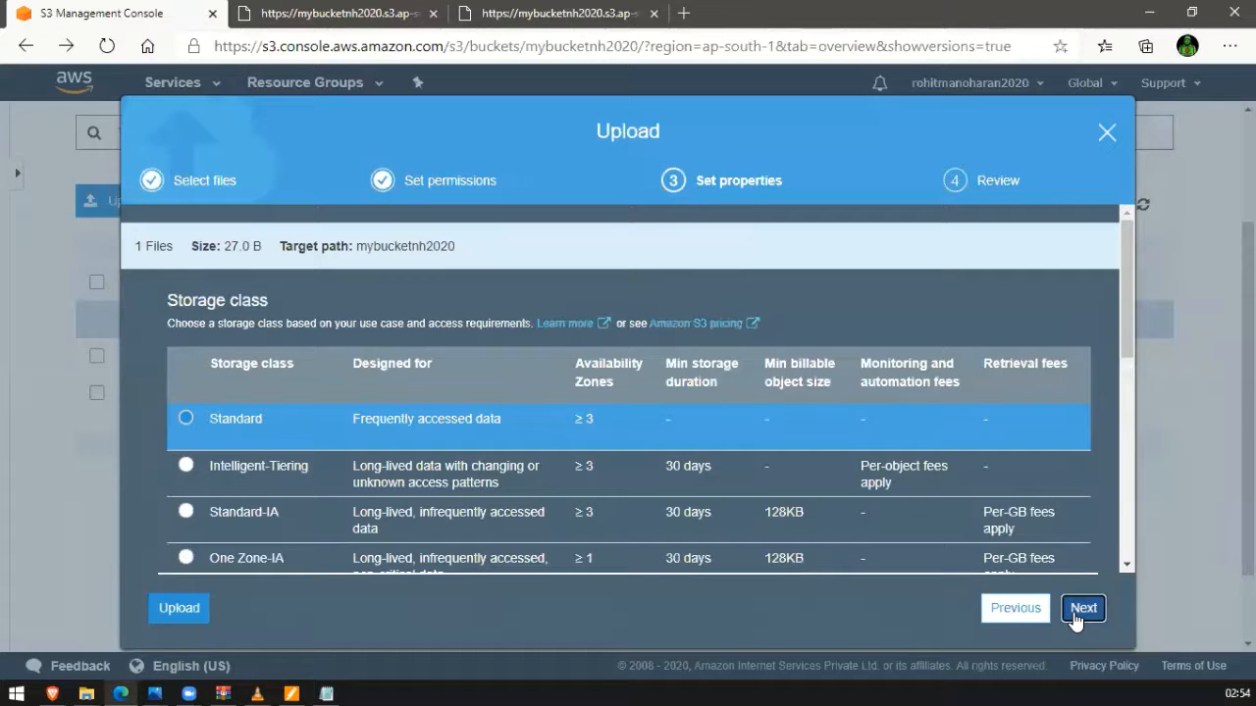
{"action": "left_click", "coordinate": [1076, 614]}
{"action": "left_click", "coordinate": [1019, 614]}
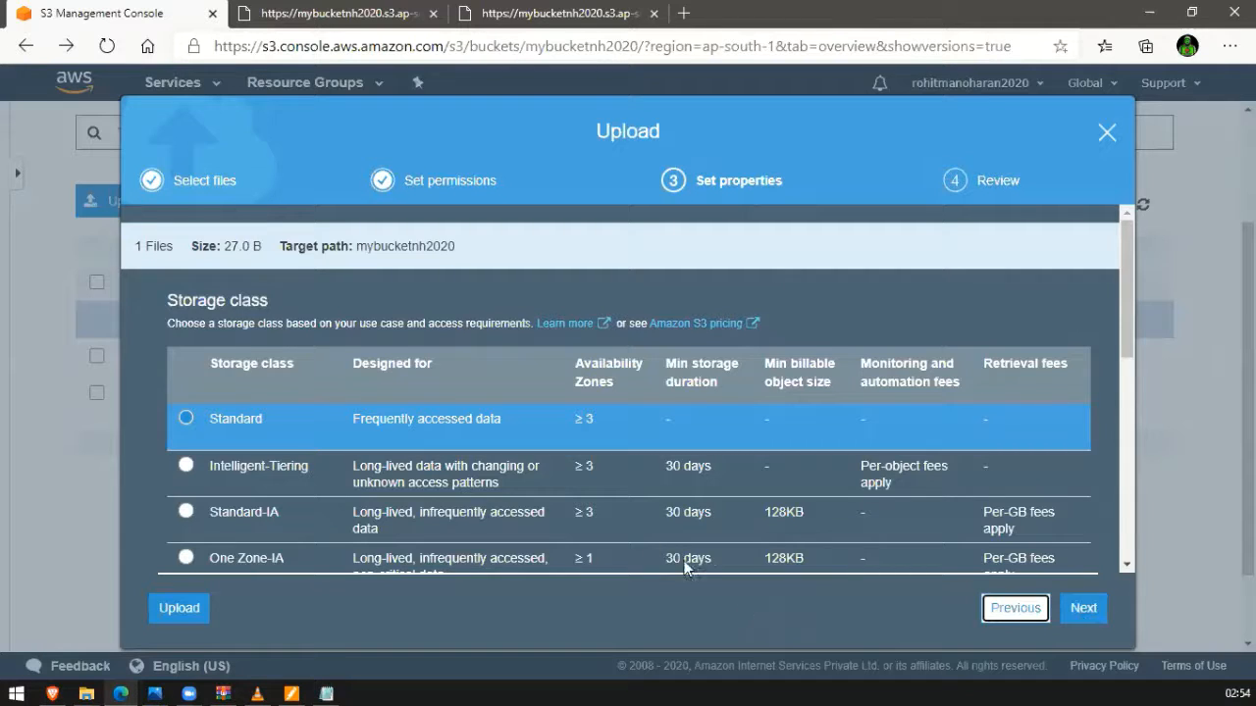
{"action": "scroll", "coordinate": [545, 506], "scroll_direction": "down", "scroll_amount": 2}
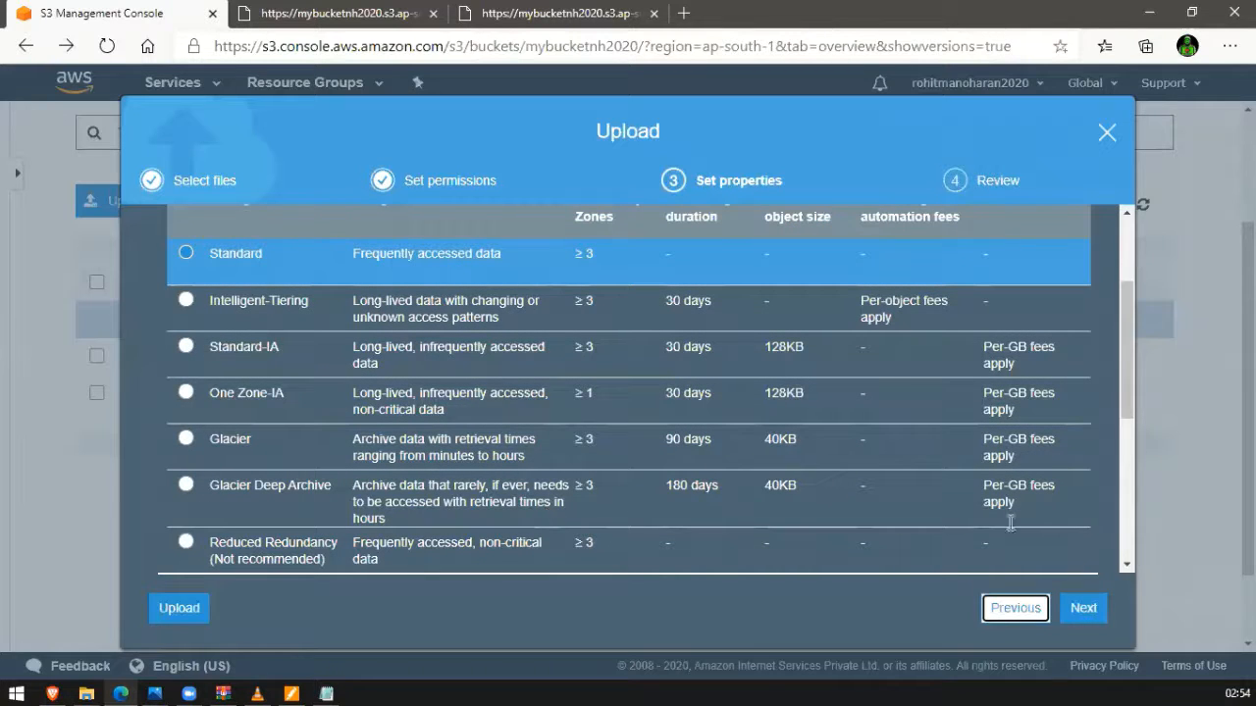
{"action": "left_click", "coordinate": [1081, 608]}
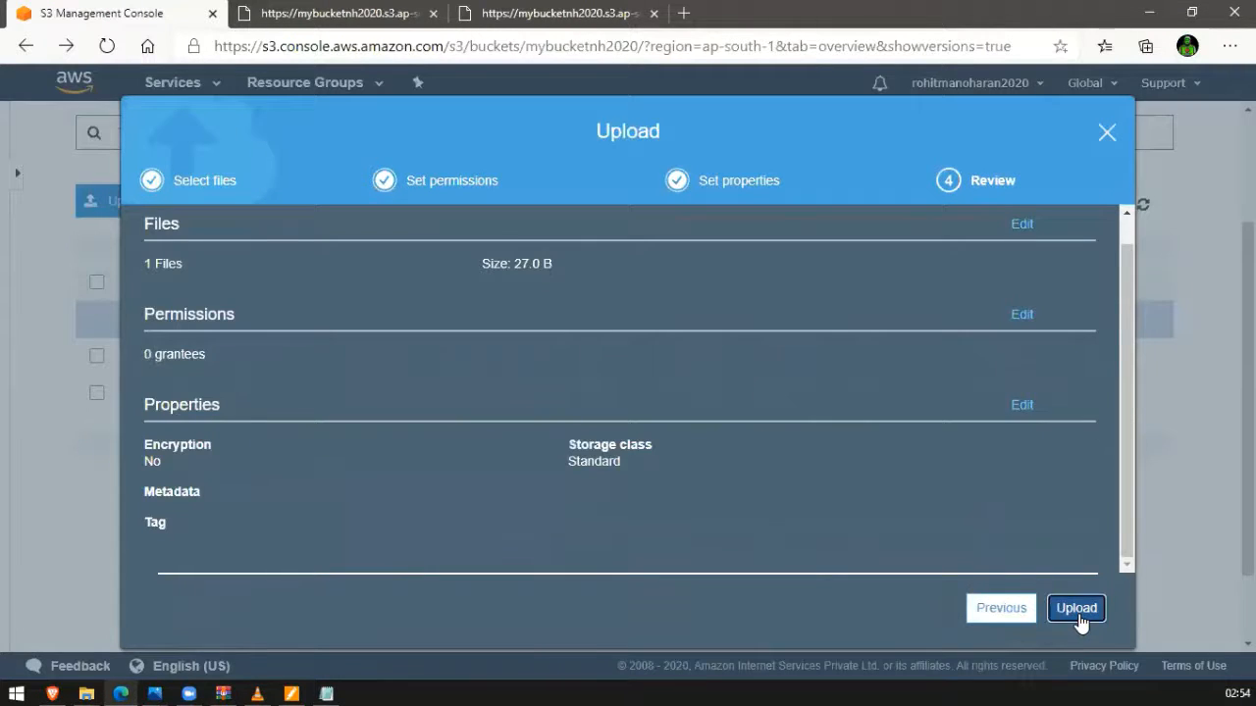
{"action": "left_click", "coordinate": [1079, 608]}
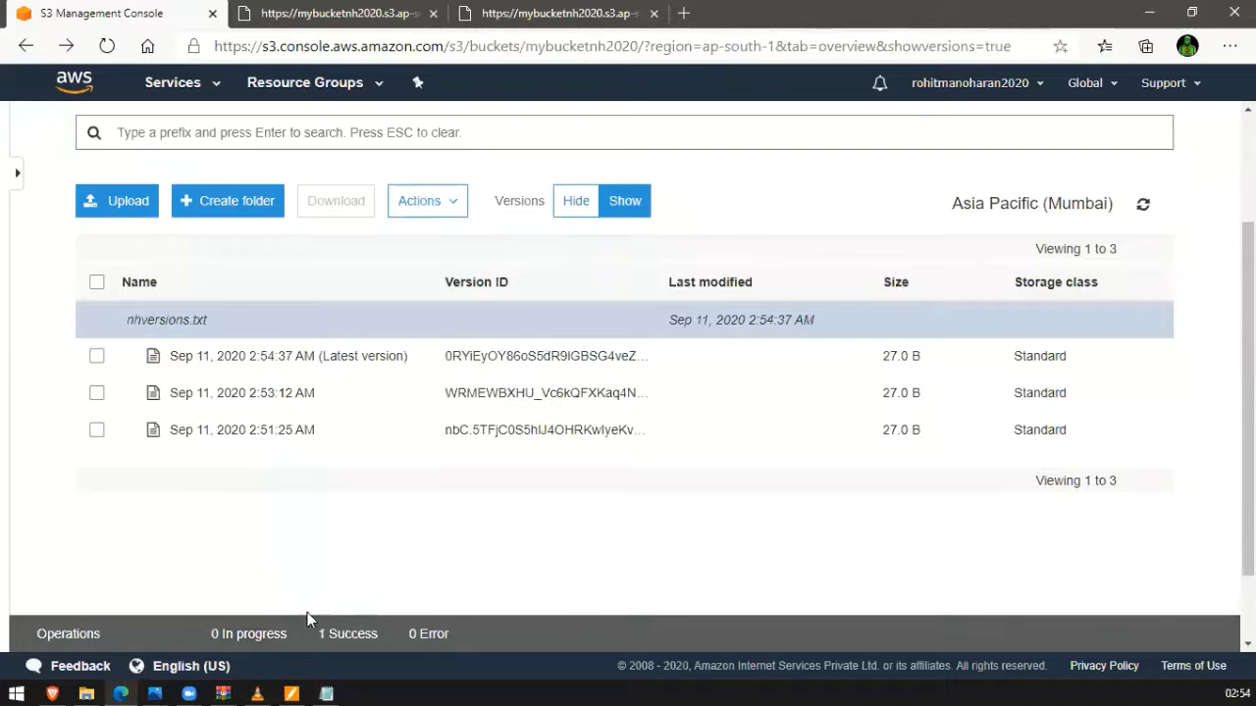
Open the latest version of nhversions.txt from its details to view its contents, and return to the details
{"action": "left_click", "coordinate": [287, 355]}
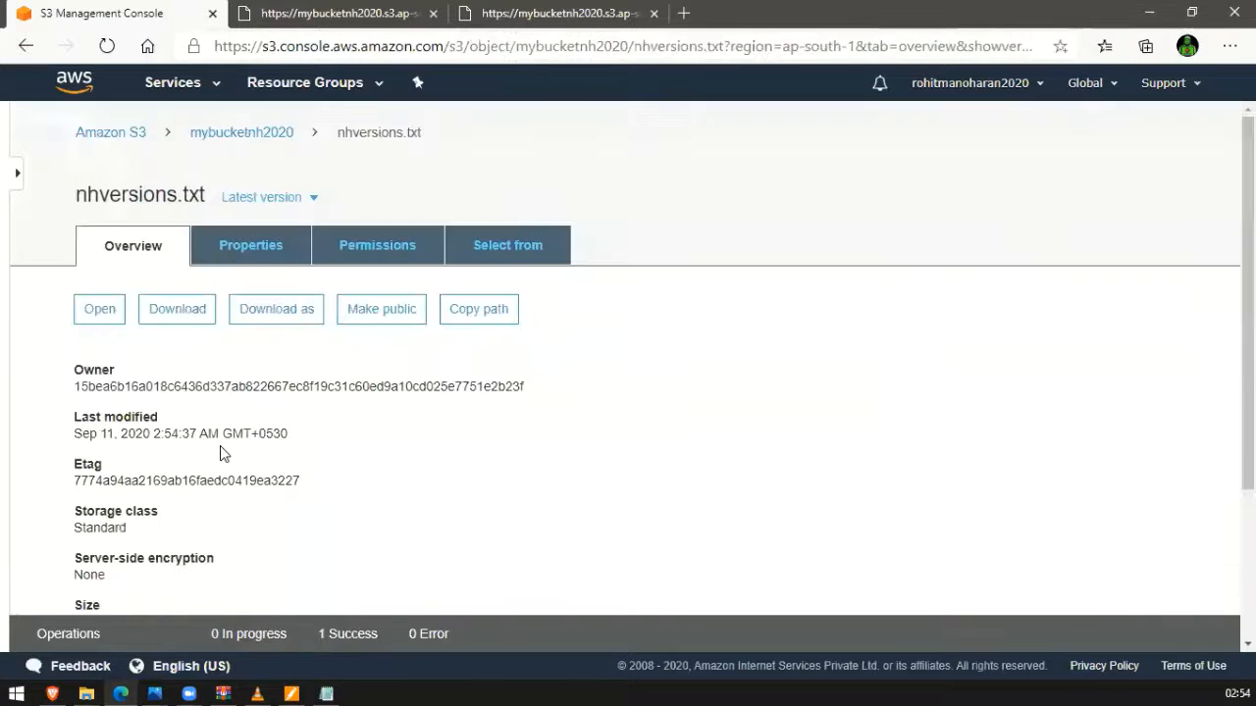
{"action": "scroll", "coordinate": [186, 379], "scroll_direction": "down", "scroll_amount": 2}
{"action": "scroll", "coordinate": [186, 379], "scroll_direction": "up", "scroll_amount": 2}
{"action": "left_click", "coordinate": [106, 310]}
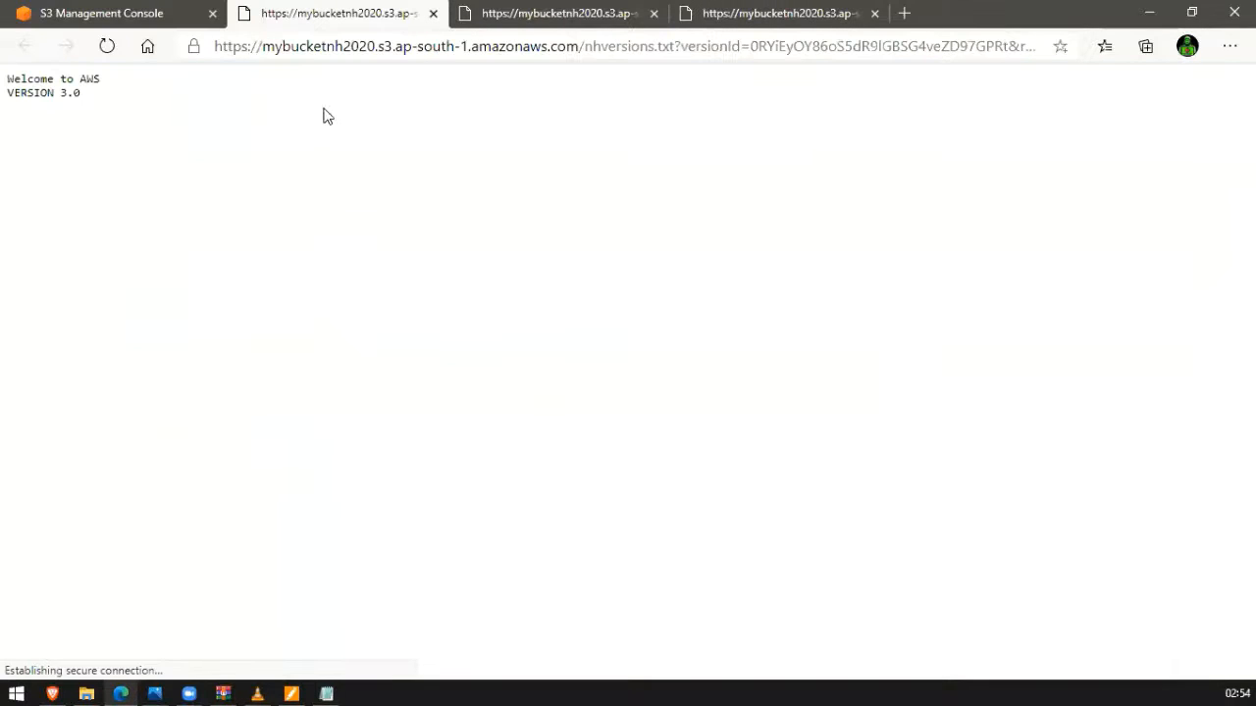
{"action": "left_click", "coordinate": [94, 15]}
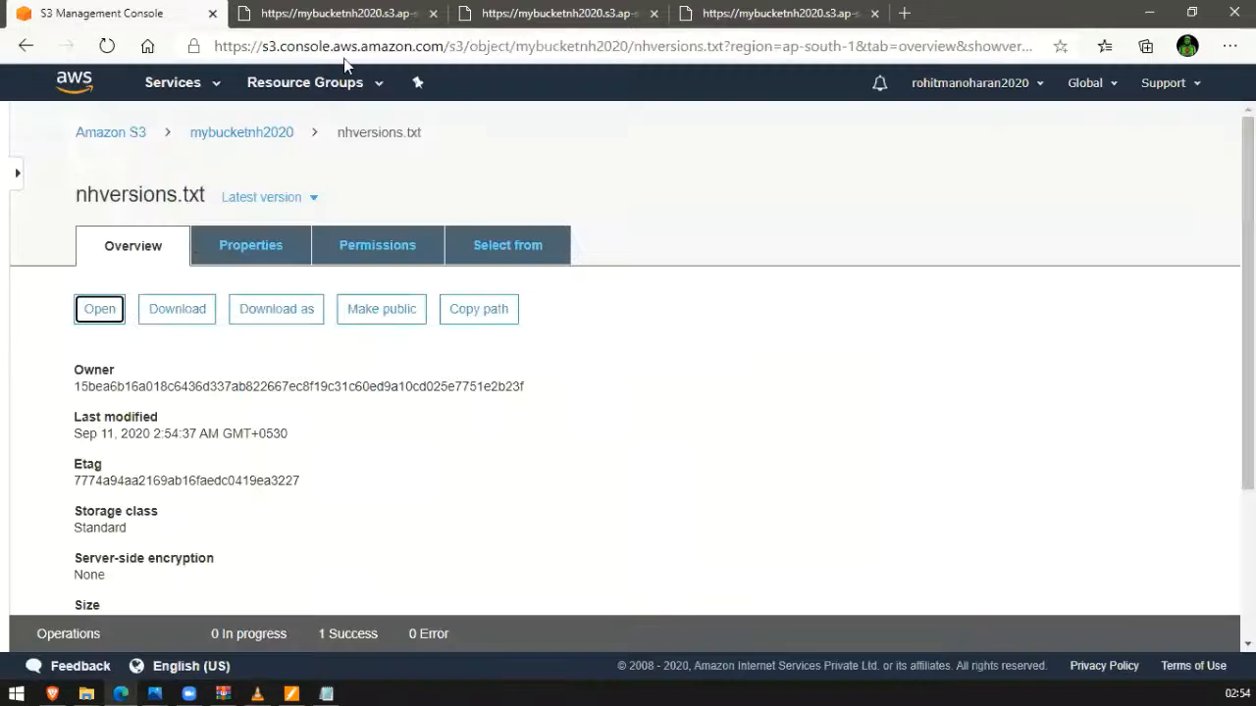
Try to access the newly uploaded latest version through its object URL, and go back to its details
{"action": "scroll", "coordinate": [196, 500], "scroll_direction": "down", "scroll_amount": 2}
{"action": "left_click", "coordinate": [219, 555]}
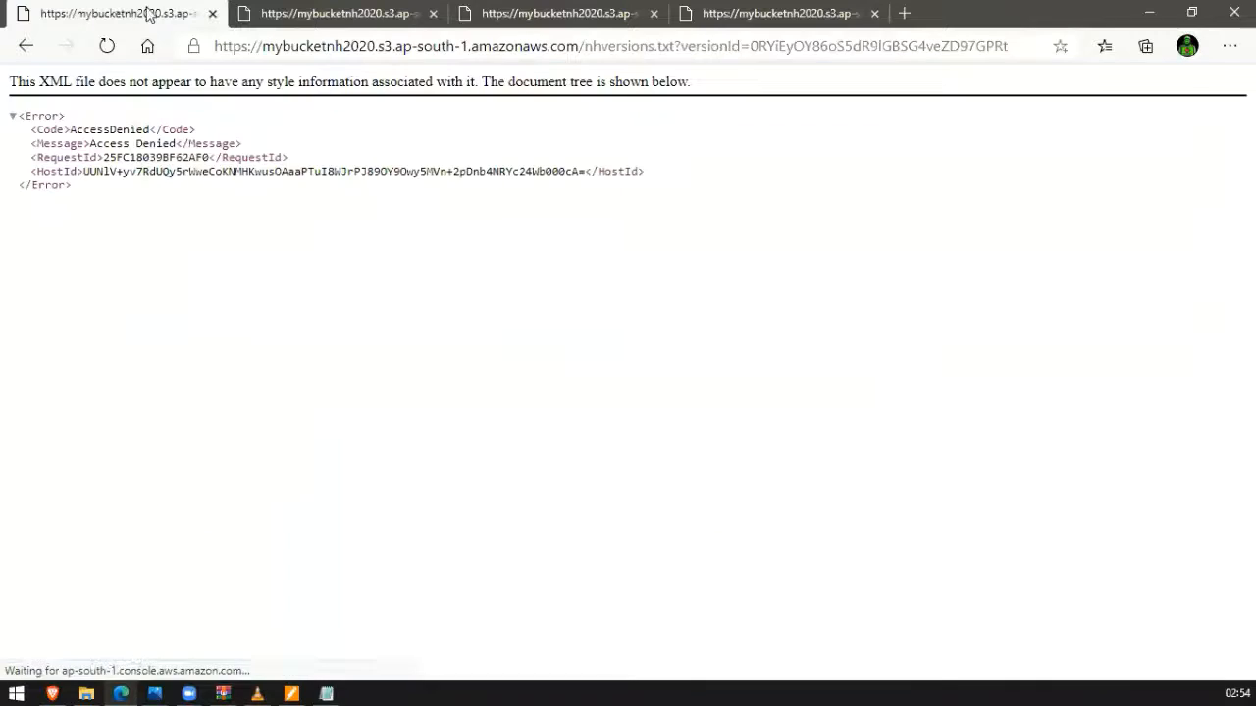
{"action": "left_click", "coordinate": [26, 46]}
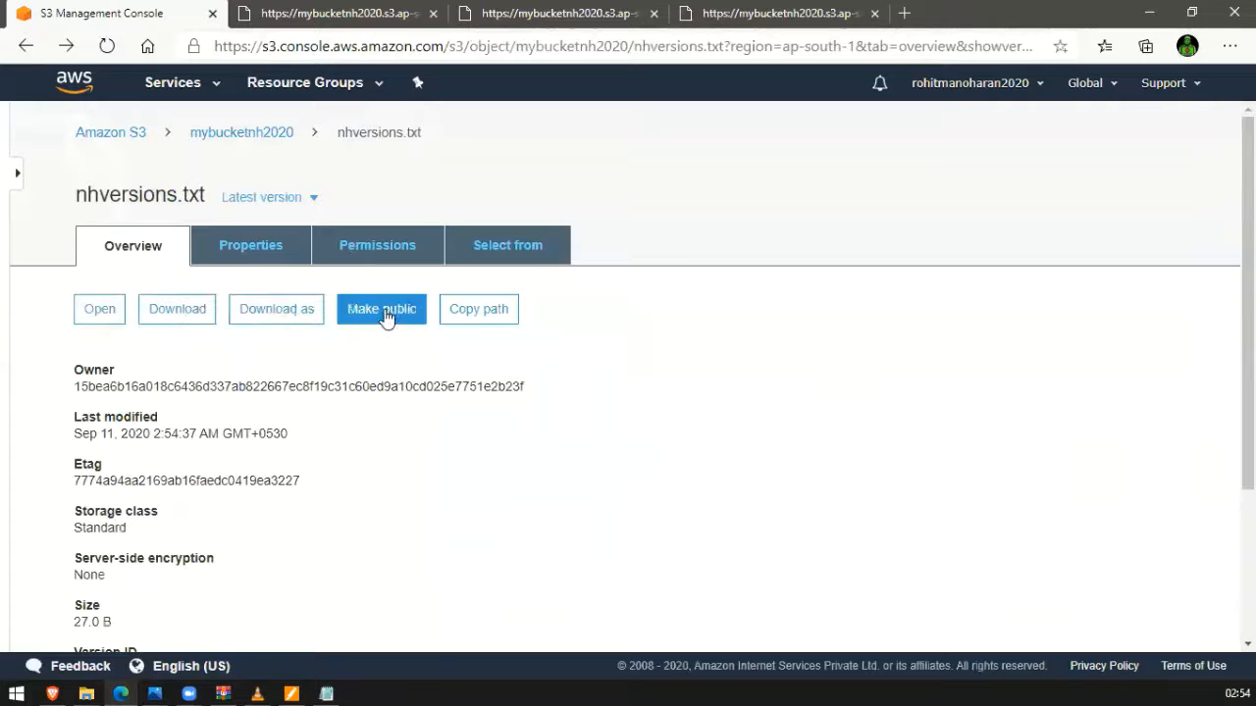
Make the latest version of nhversions.txt public and view it through its object URL, returning to the bucket's version list
{"action": "left_click", "coordinate": [386, 312]}
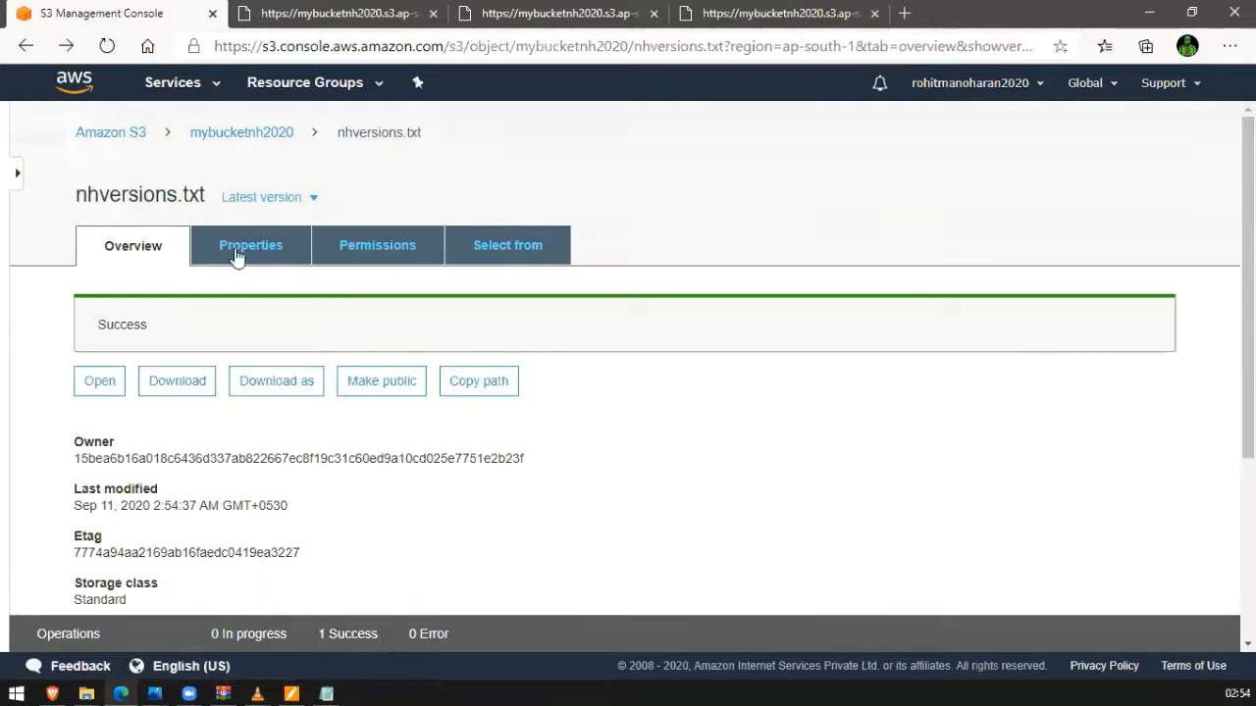
{"action": "scroll", "coordinate": [199, 443], "scroll_direction": "down", "scroll_amount": 1}
{"action": "scroll", "coordinate": [200, 444], "scroll_direction": "down", "scroll_amount": 3}
{"action": "scroll", "coordinate": [200, 444], "scroll_direction": "up", "scroll_amount": 4}
{"action": "scroll", "coordinate": [199, 443], "scroll_direction": "down", "scroll_amount": 4}
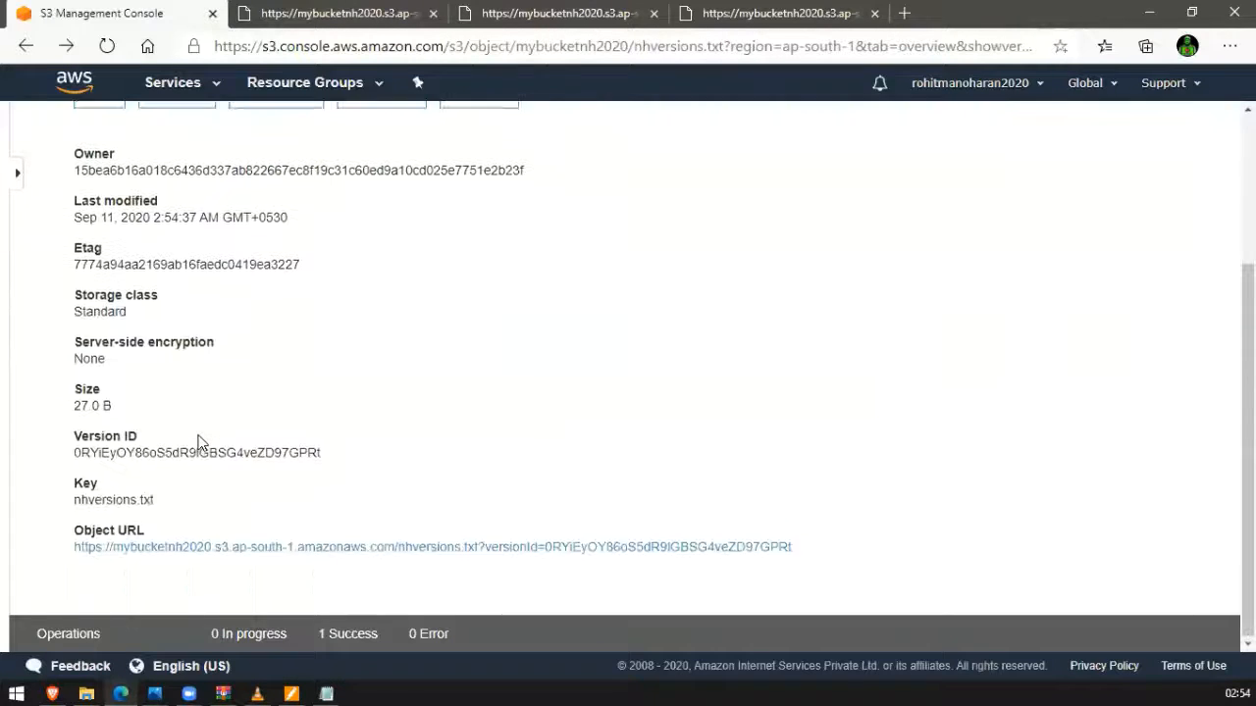
{"action": "scroll", "coordinate": [200, 443], "scroll_direction": "up", "scroll_amount": 4}
{"action": "scroll", "coordinate": [219, 371], "scroll_direction": "down", "scroll_amount": 3}
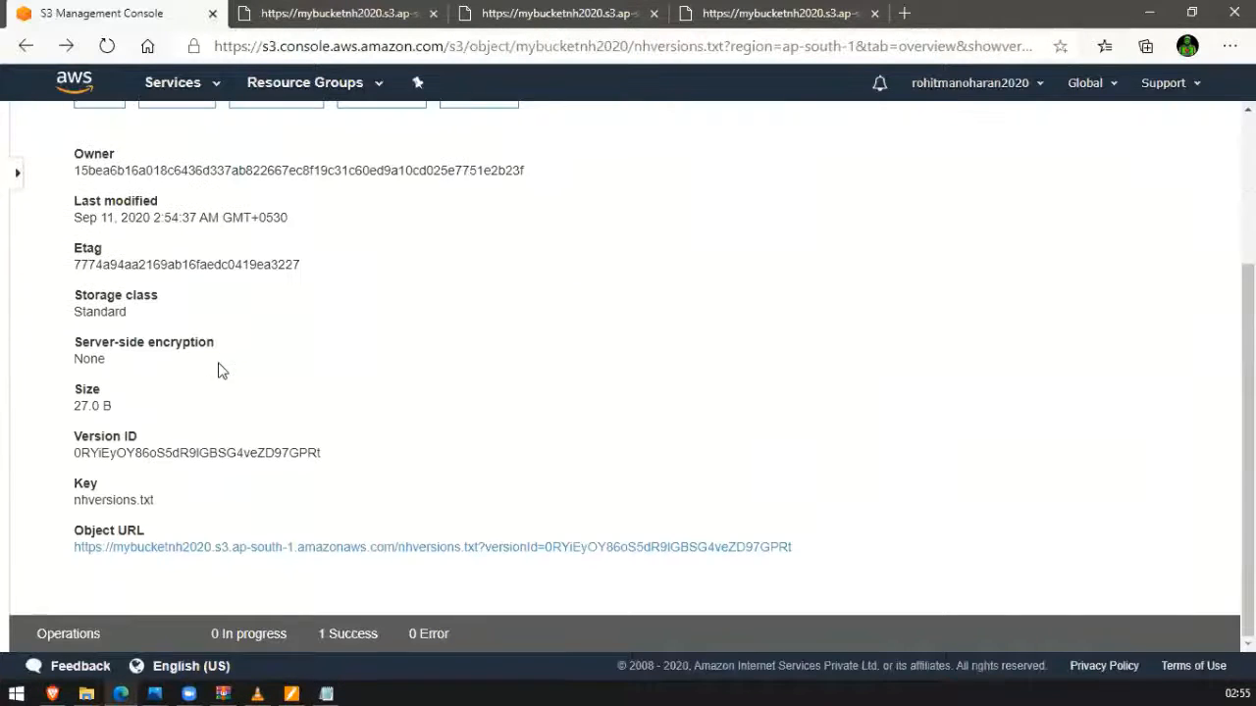
{"action": "left_click", "coordinate": [178, 548]}
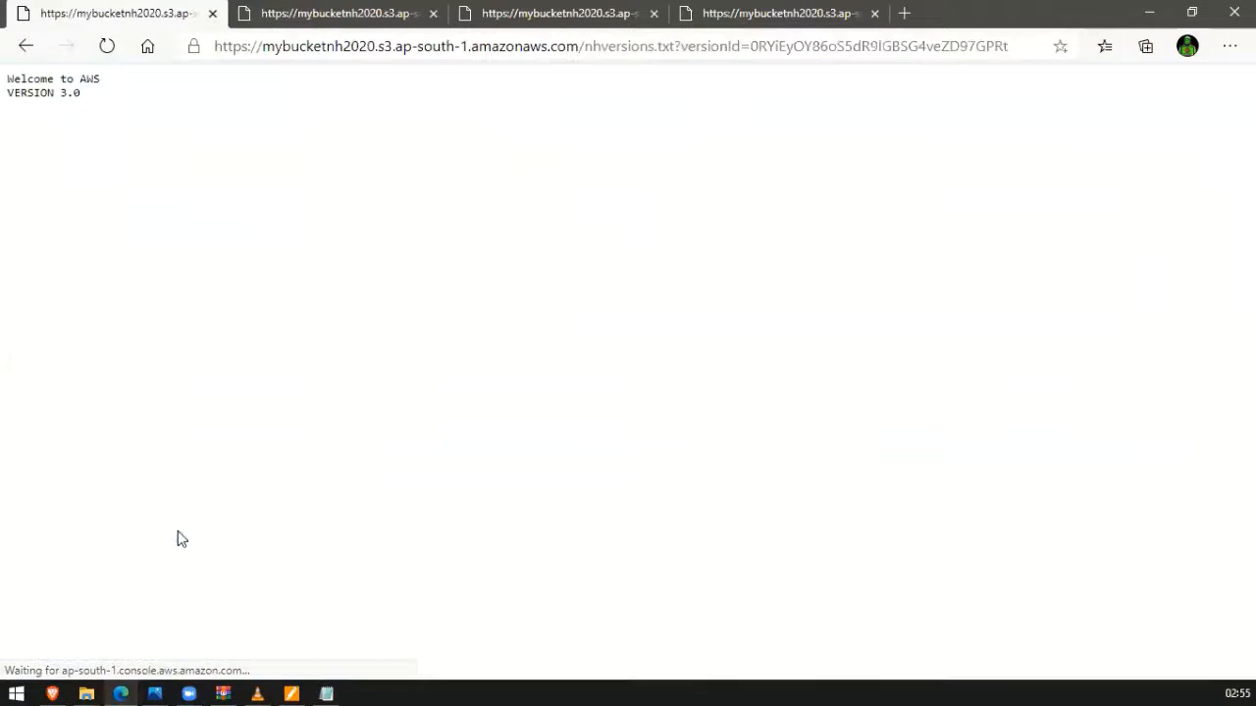
{"action": "left_click", "coordinate": [26, 50]}
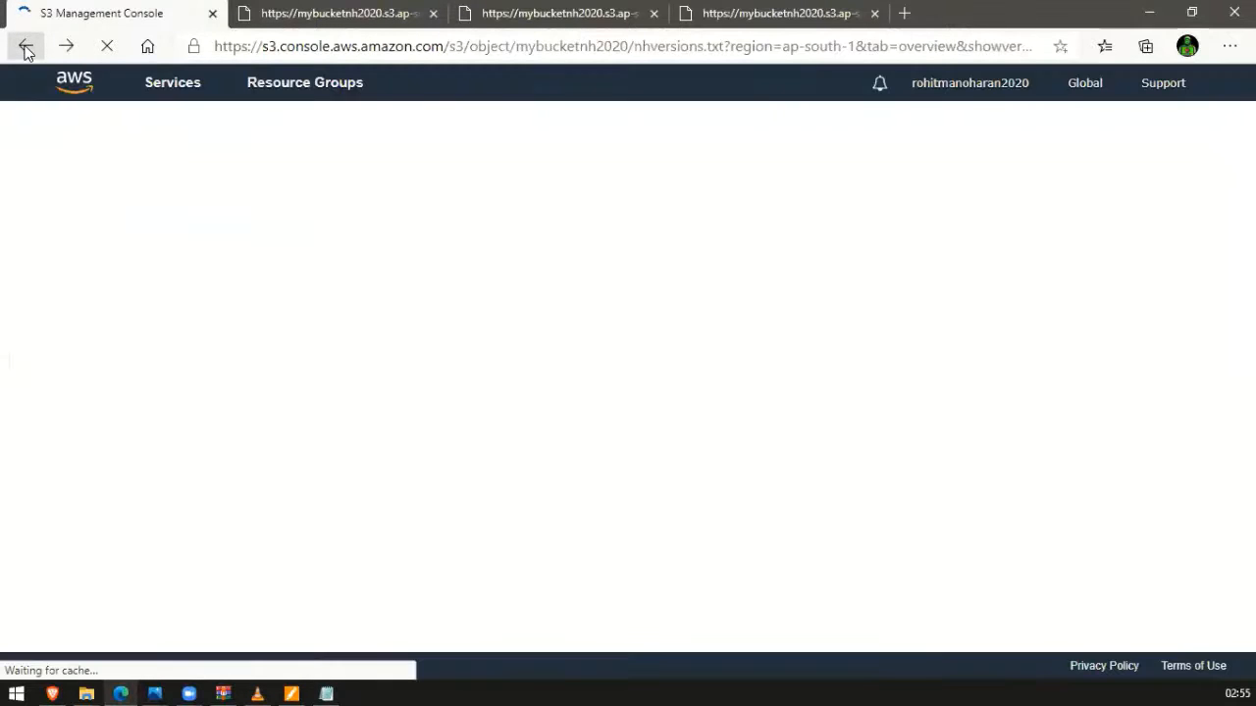
{"action": "left_click", "coordinate": [27, 49]}
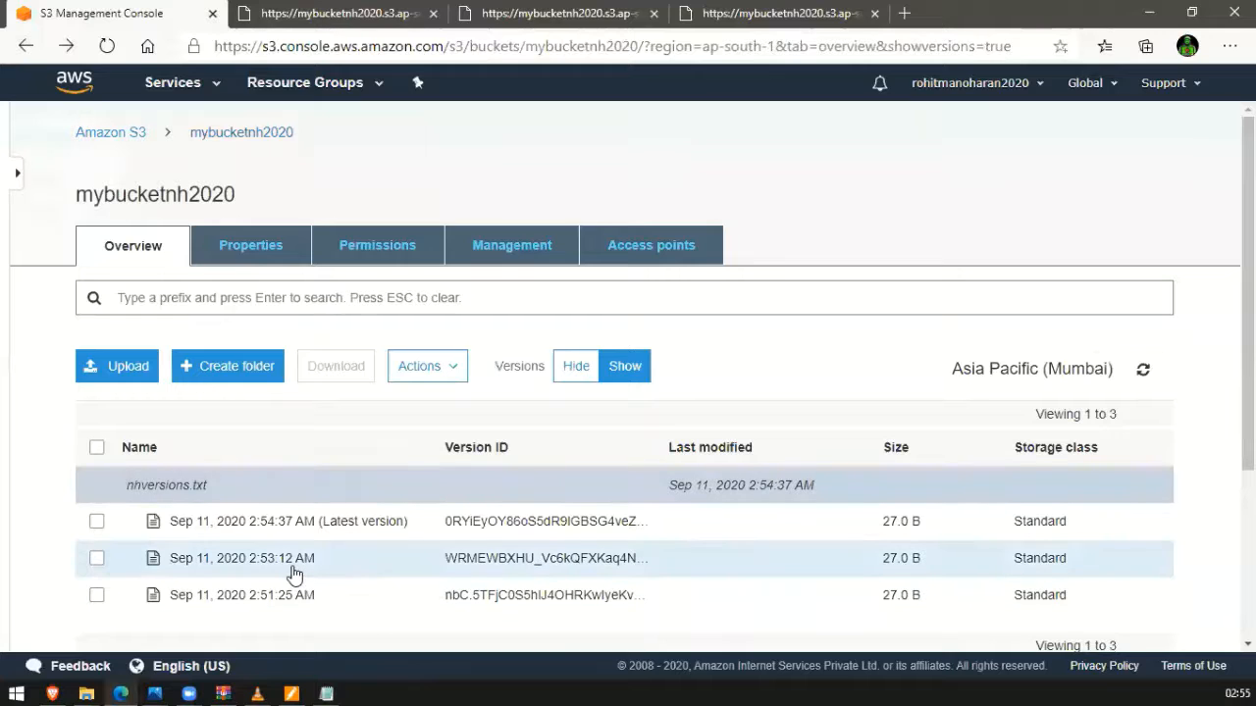
Make the 2:53:12 AM version of nhversions.txt public, and return to the bucket's version list
{"action": "left_click", "coordinate": [289, 562]}
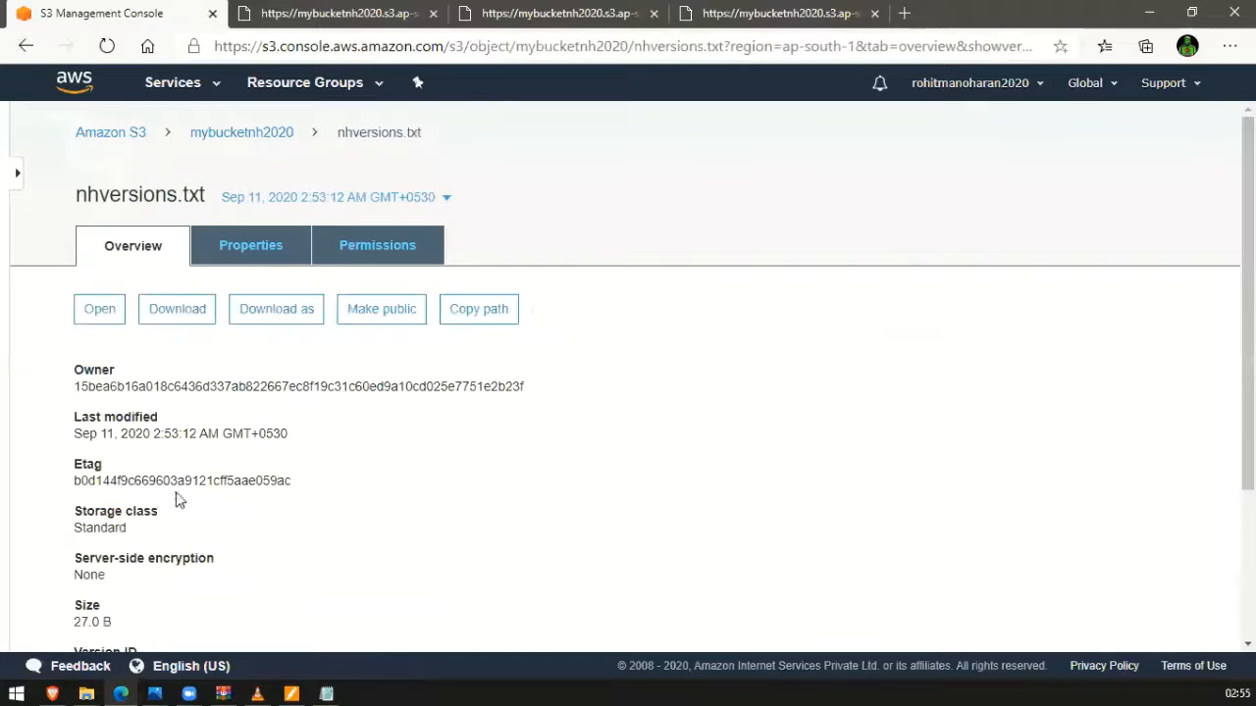
{"action": "scroll", "coordinate": [184, 491], "scroll_direction": "down", "scroll_amount": 1}
{"action": "scroll", "coordinate": [255, 367], "scroll_direction": "down", "scroll_amount": 2}
{"action": "scroll", "coordinate": [386, 288], "scroll_direction": "up", "scroll_amount": 3}
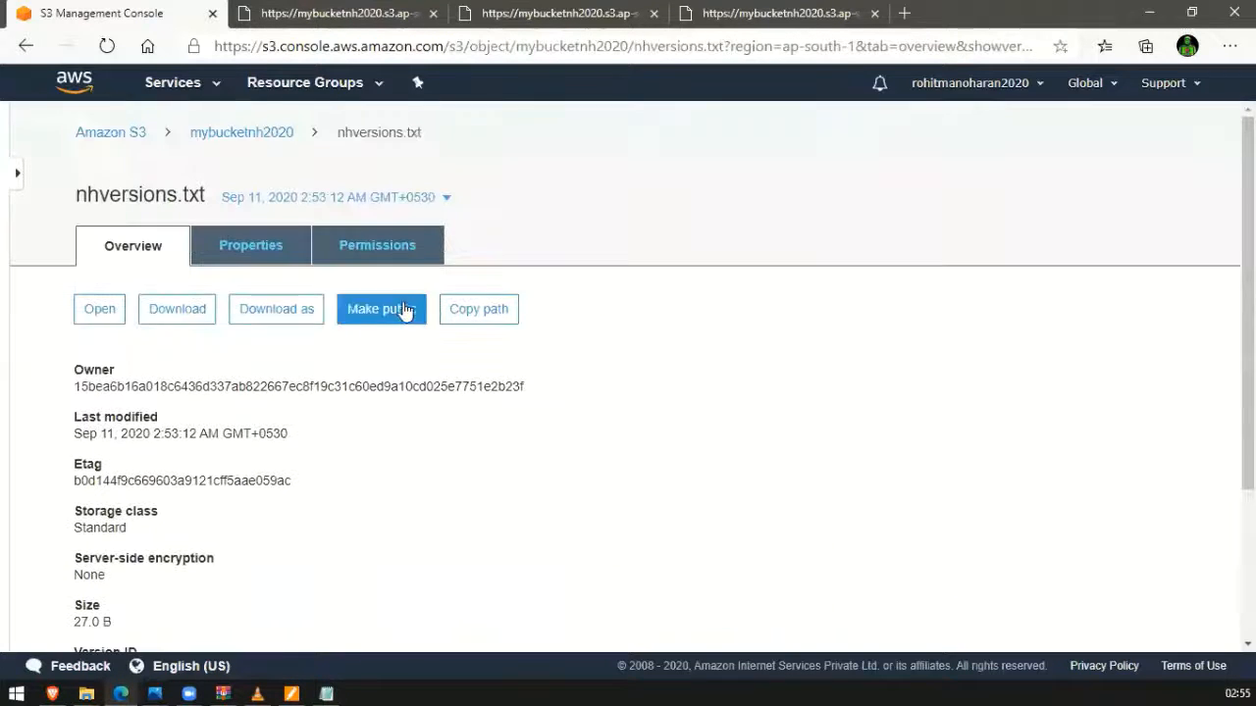
{"action": "left_click", "coordinate": [403, 311]}
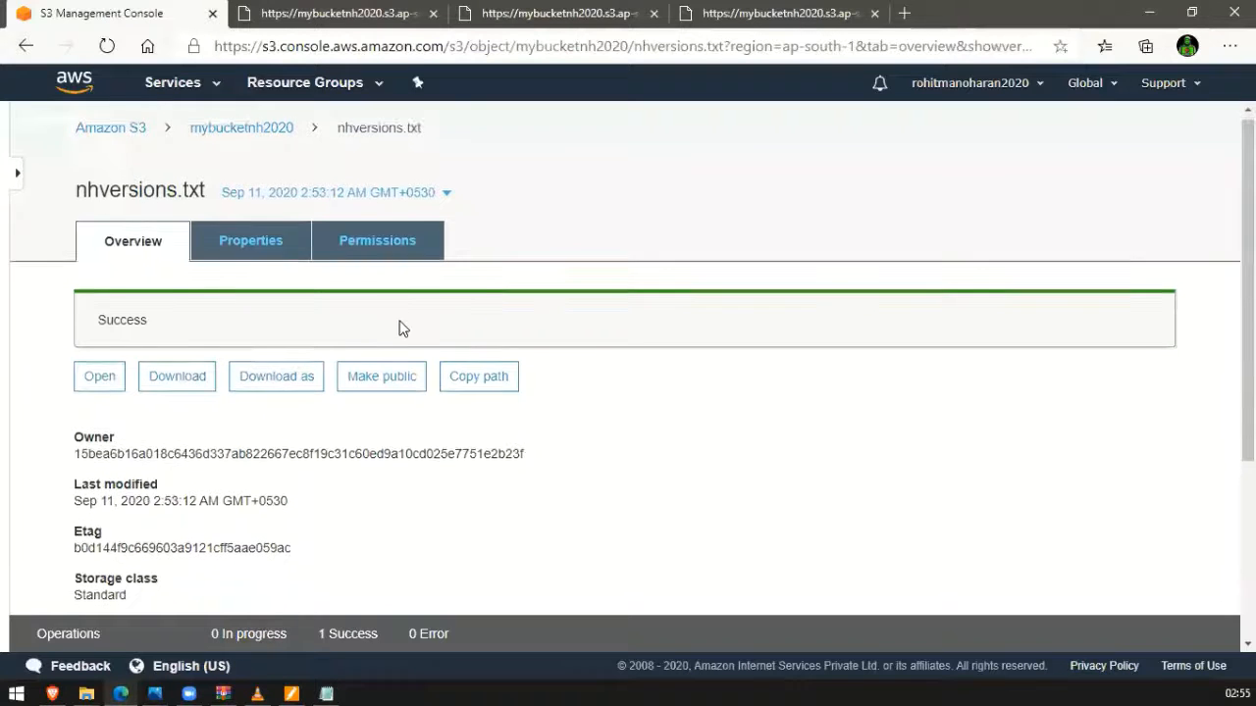
{"action": "scroll", "coordinate": [400, 328], "scroll_direction": "down", "scroll_amount": 3}
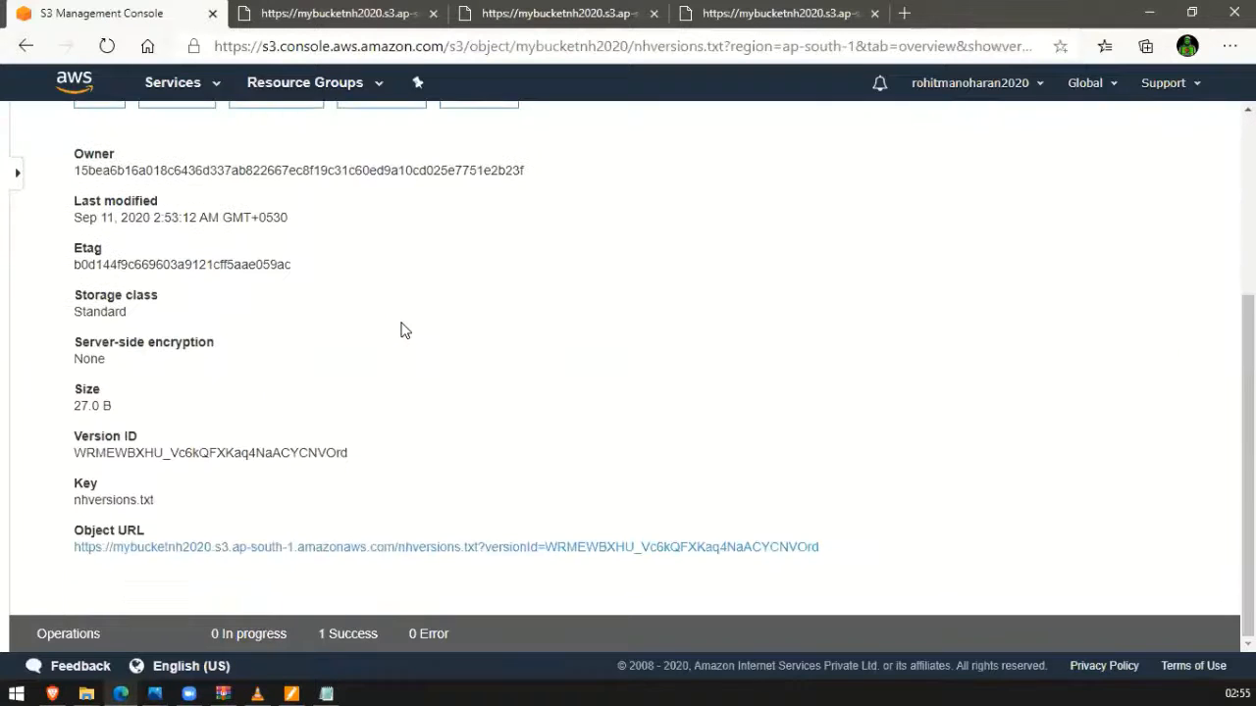
{"action": "left_click", "coordinate": [26, 51]}
{"action": "scroll", "coordinate": [275, 454], "scroll_direction": "down", "scroll_amount": 2}
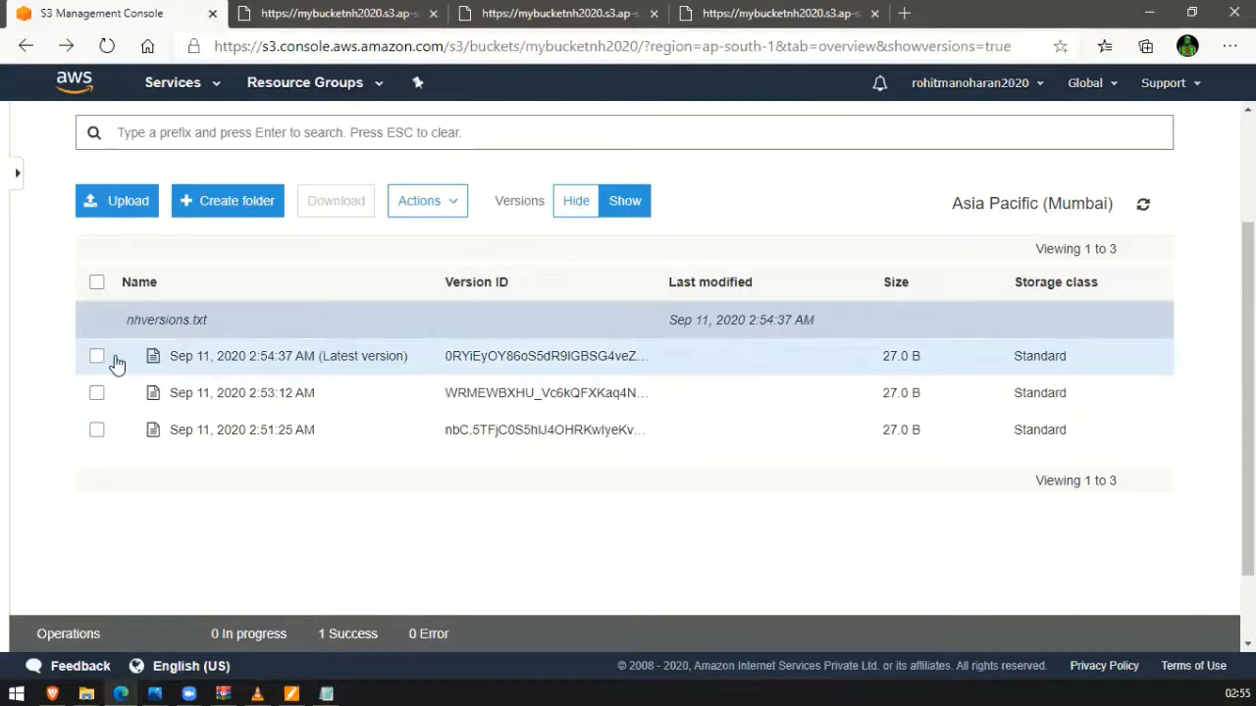
Hide the object versions and delete nhversions.txt from mybucketnh2020
{"action": "left_click", "coordinate": [582, 204]}
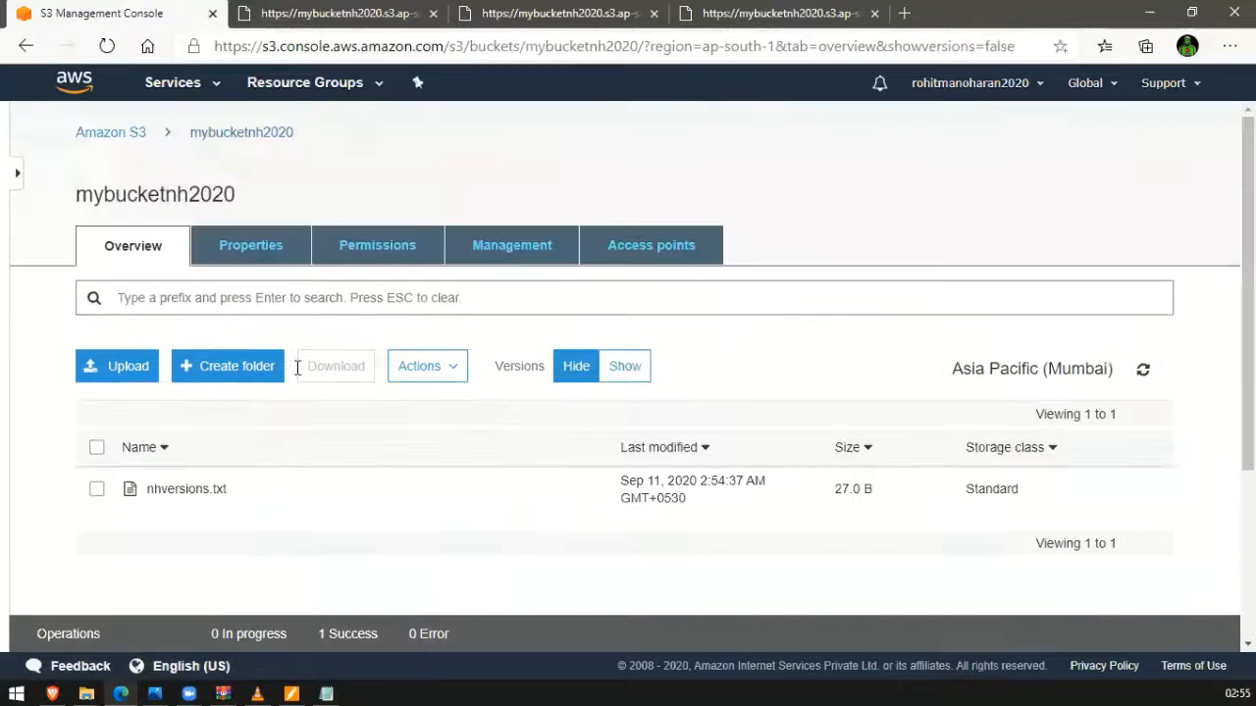
{"action": "left_click", "coordinate": [97, 489]}
{"action": "left_click", "coordinate": [422, 366]}
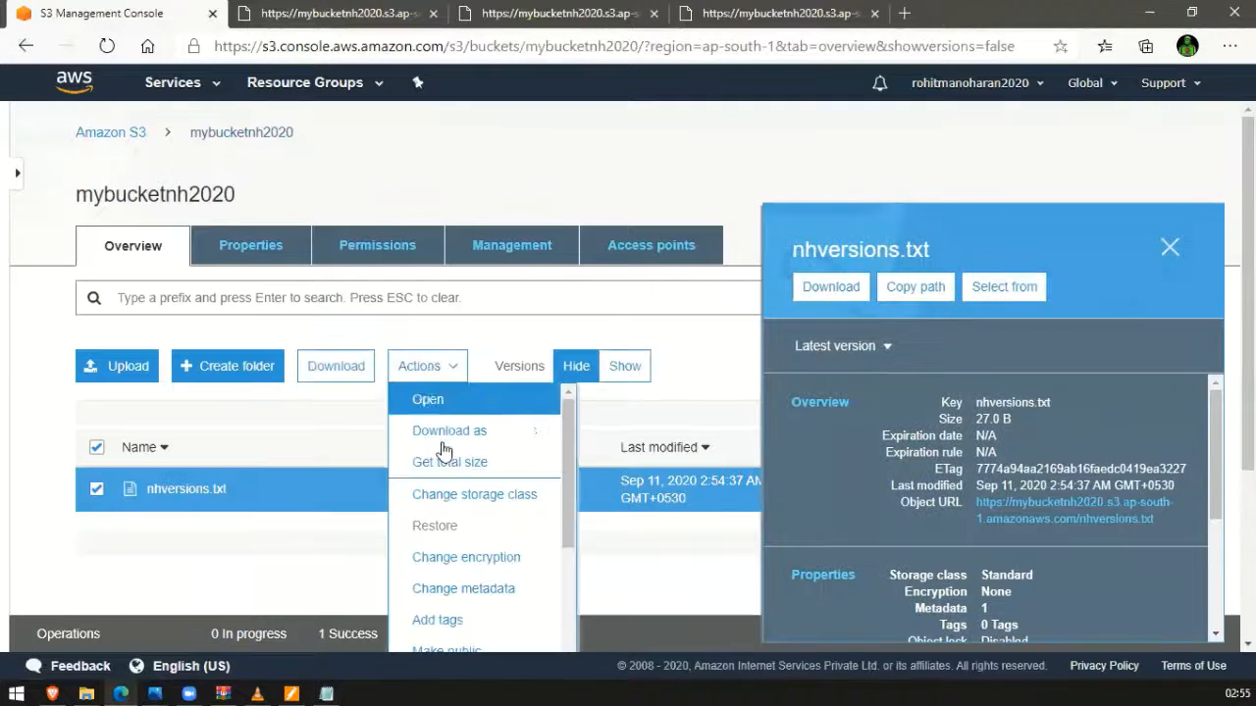
{"action": "scroll", "coordinate": [457, 538], "scroll_direction": "down", "scroll_amount": 2}
{"action": "left_click", "coordinate": [475, 589]}
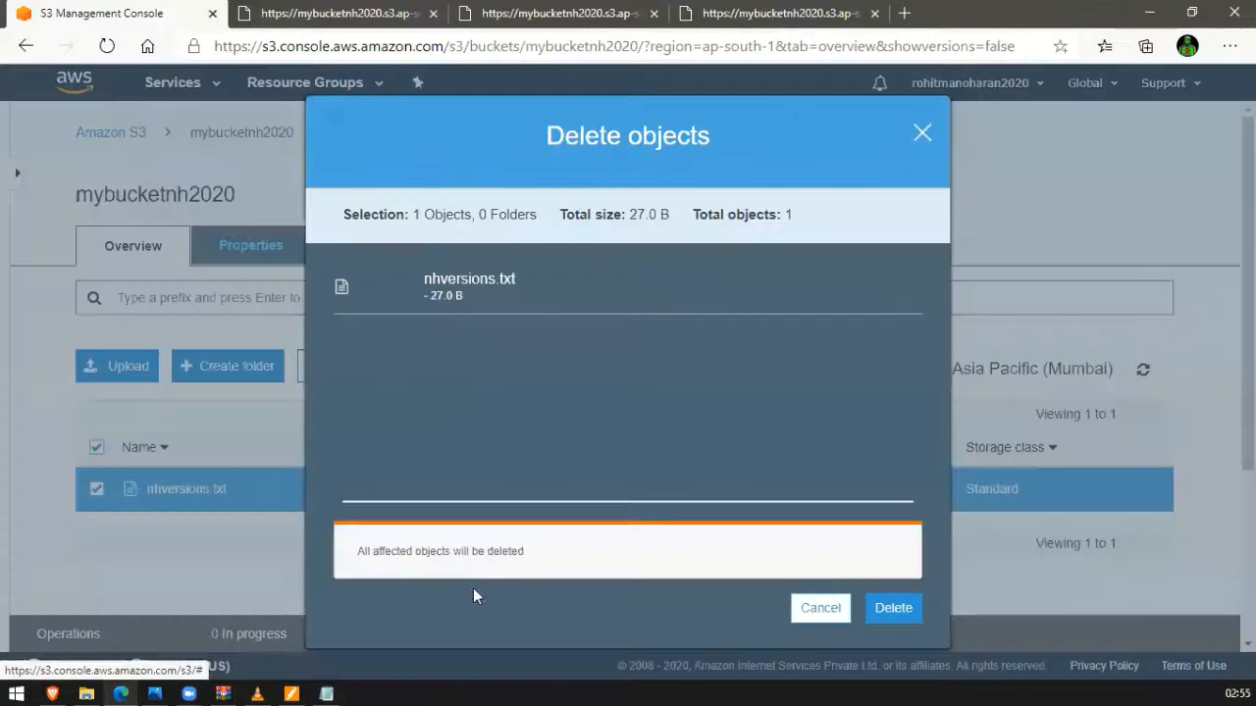
{"action": "left_click", "coordinate": [895, 614]}
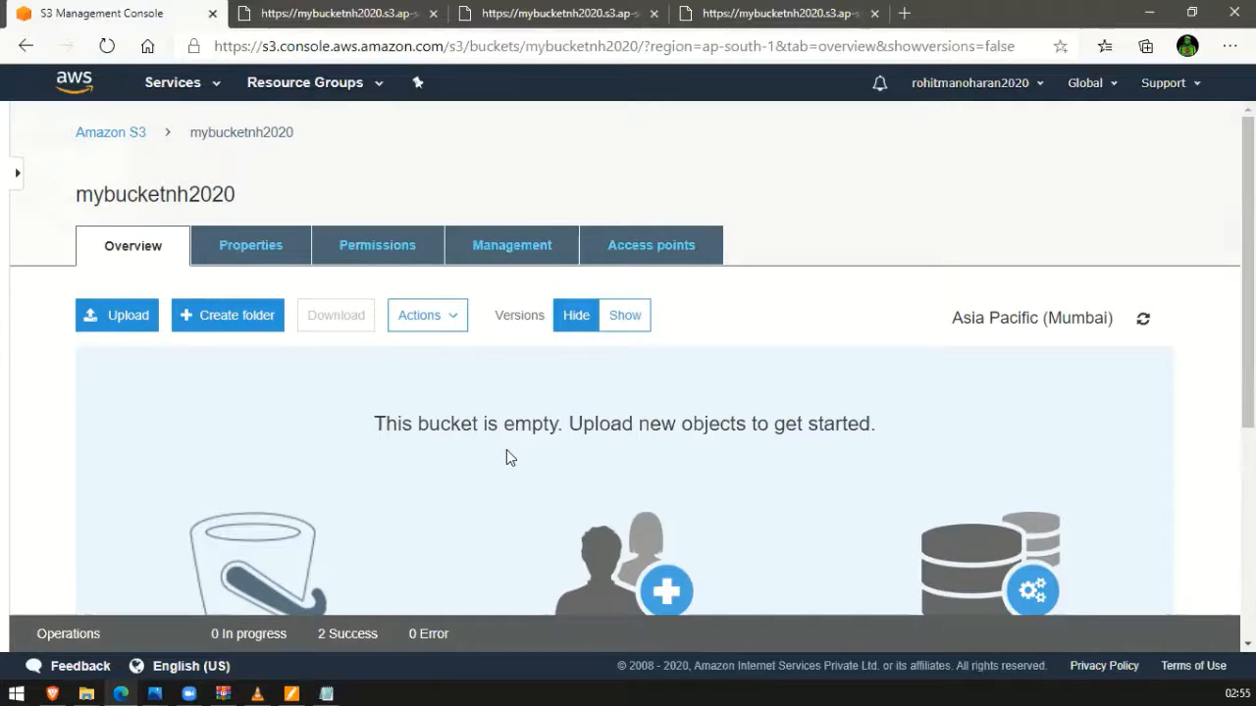
Show the object versions again and examine the delete marker and the stored versions of nhversions.txt
{"action": "left_click", "coordinate": [606, 320]}
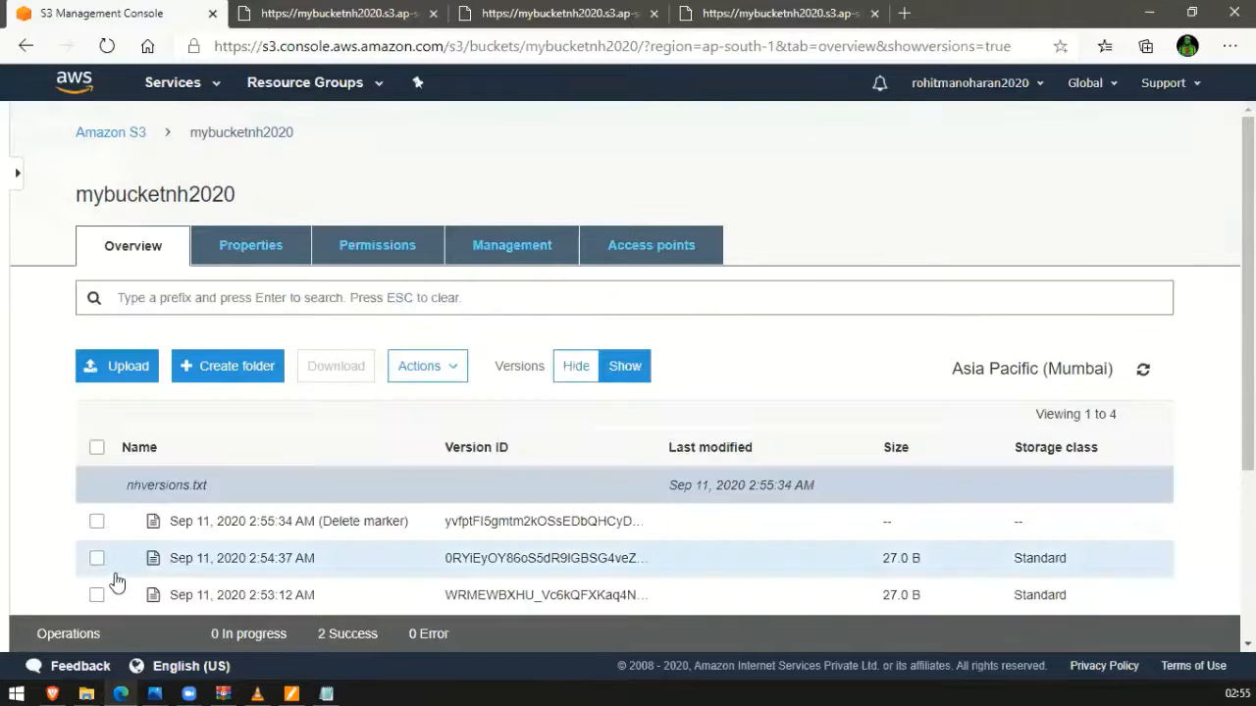
{"action": "scroll", "coordinate": [197, 518], "scroll_direction": "down", "scroll_amount": 2}
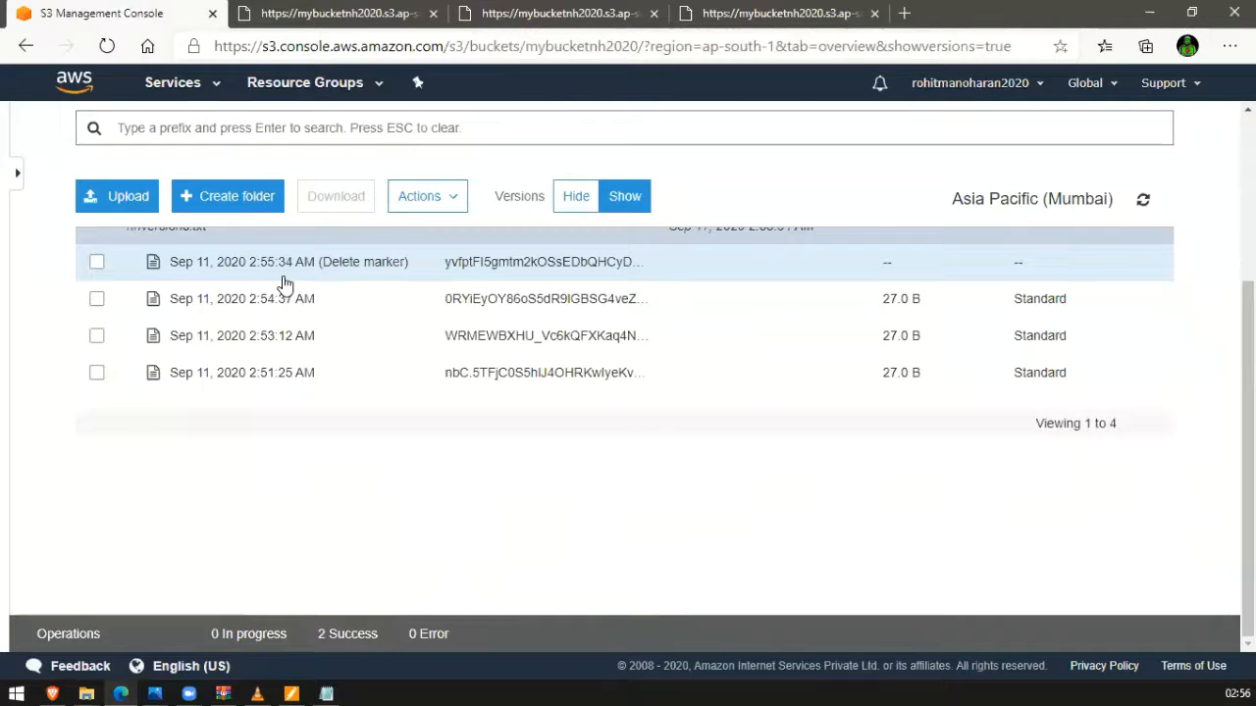
{"action": "scroll", "coordinate": [284, 283], "scroll_direction": "up", "scroll_amount": 2}
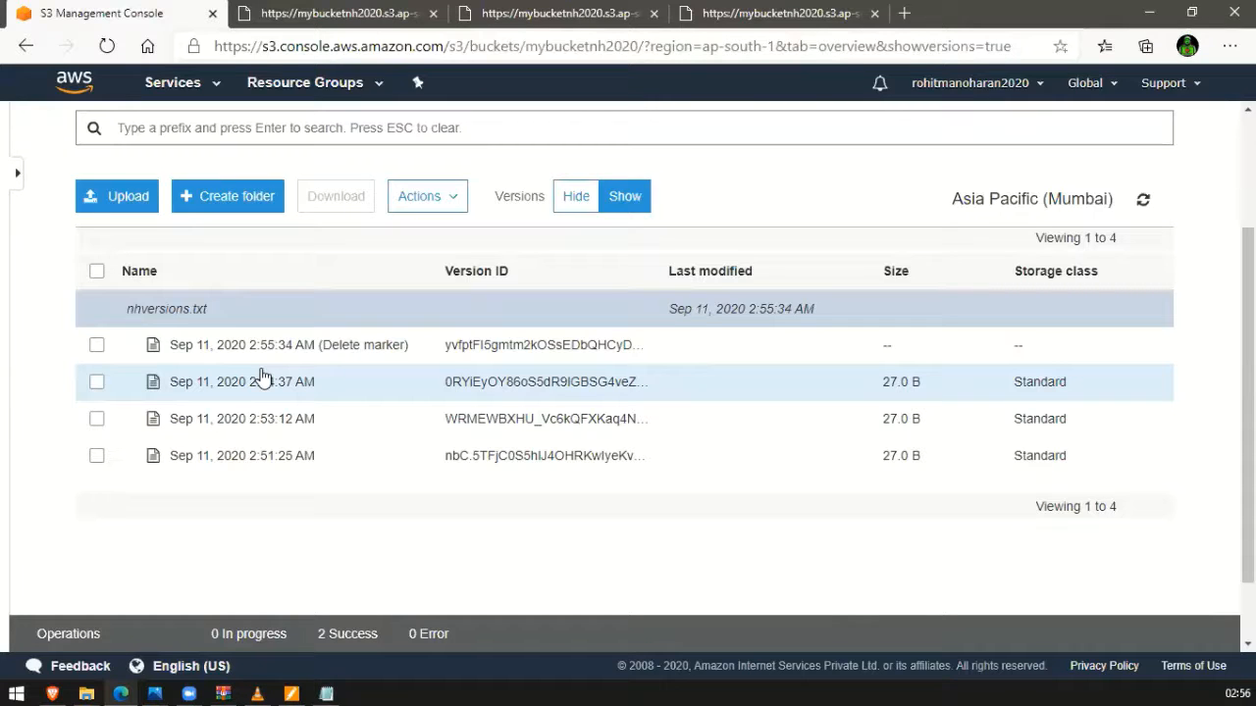
Permanently delete the 2:55:34 AM delete marker of nhversions.txt to restore the file
{"action": "left_click", "coordinate": [96, 344]}
{"action": "left_click", "coordinate": [408, 206]}
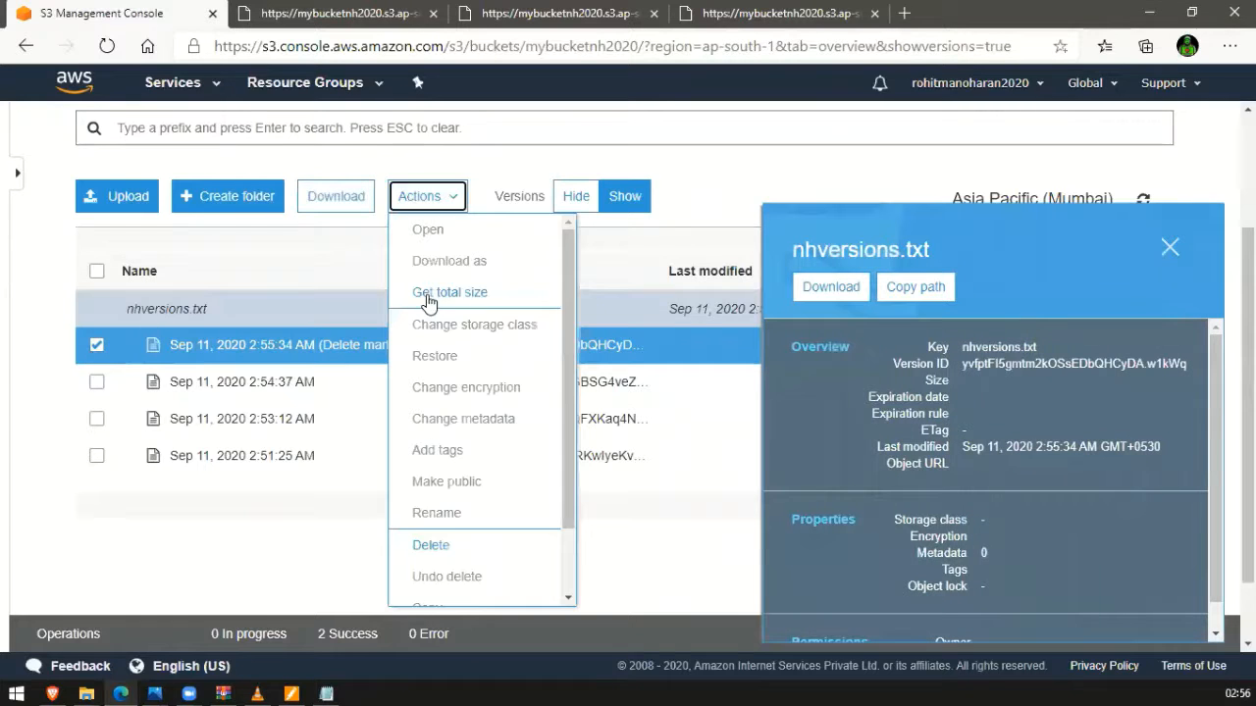
{"action": "left_click", "coordinate": [452, 544]}
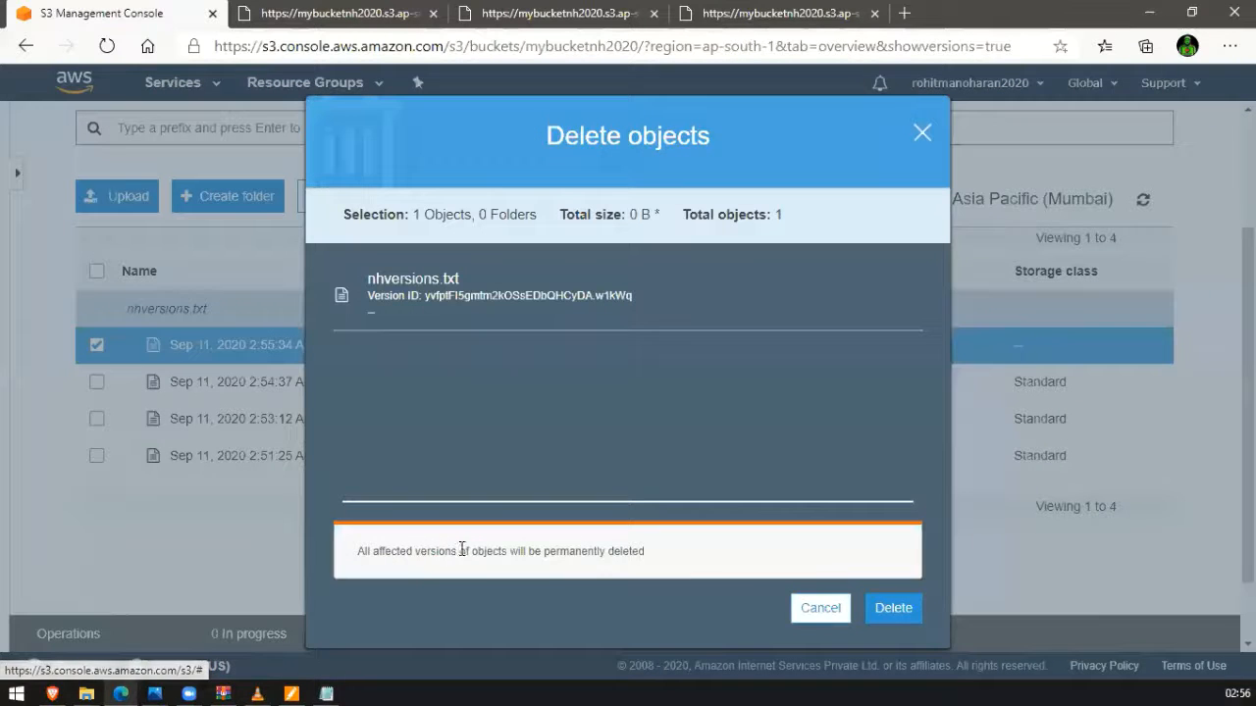
{"action": "left_click", "coordinate": [888, 607]}
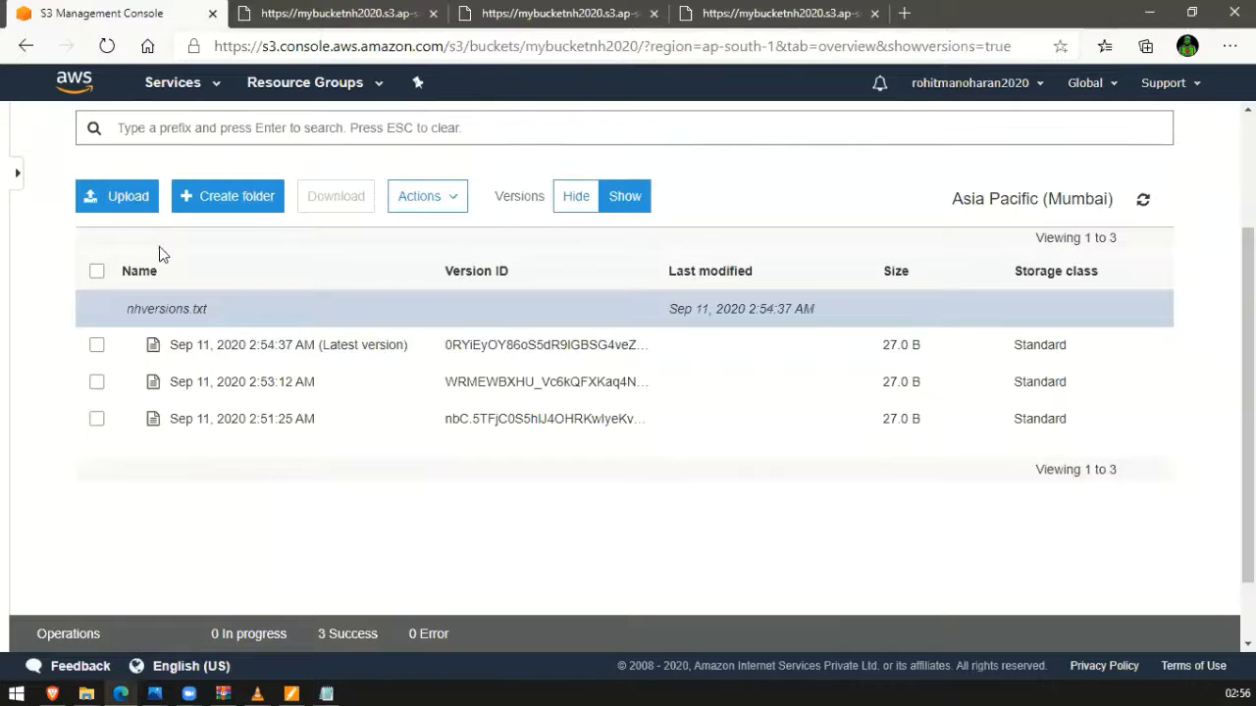
Hide the object versions, view the details of the restored nhversions.txt, and return to the bucket overview
{"action": "left_click", "coordinate": [574, 198]}
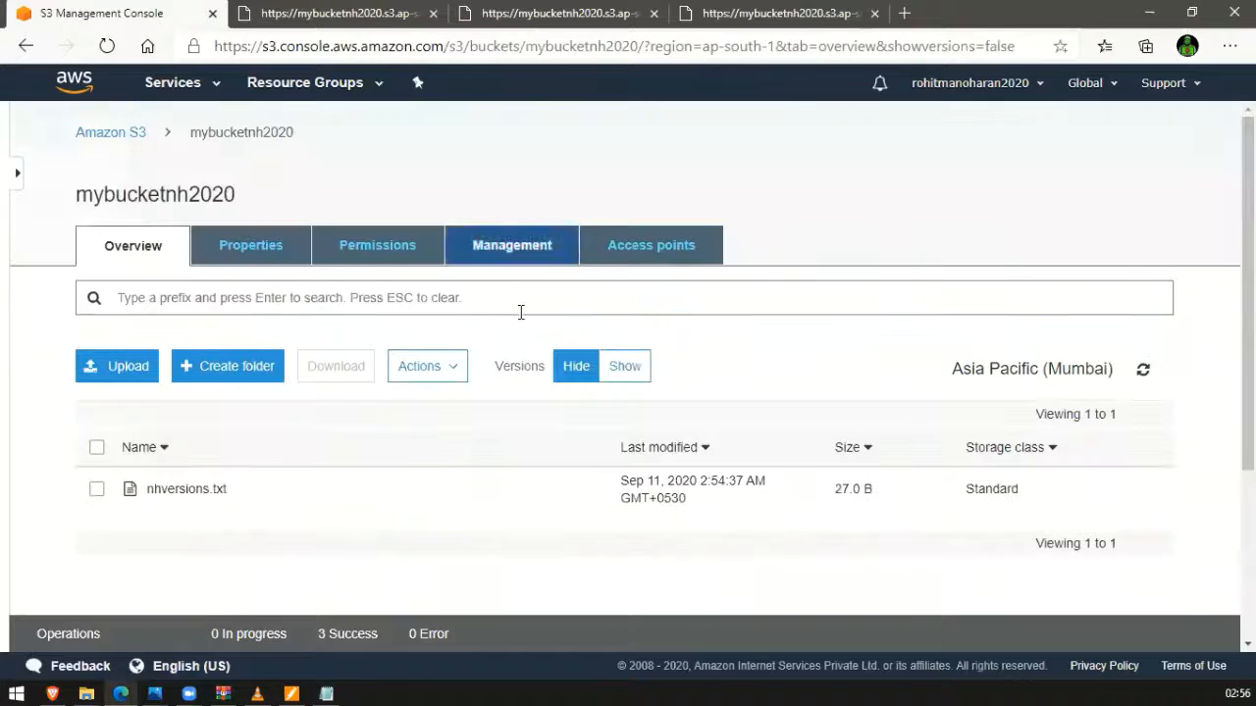
{"action": "left_click", "coordinate": [185, 490]}
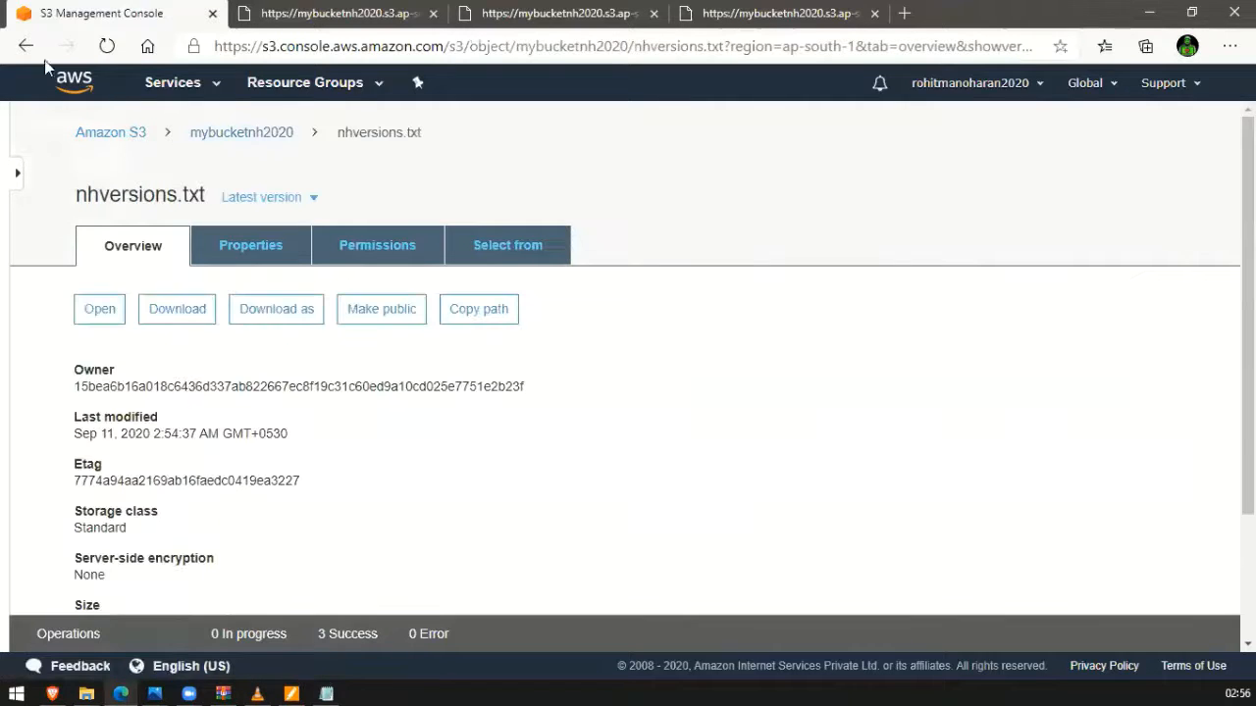
{"action": "left_click", "coordinate": [30, 45]}
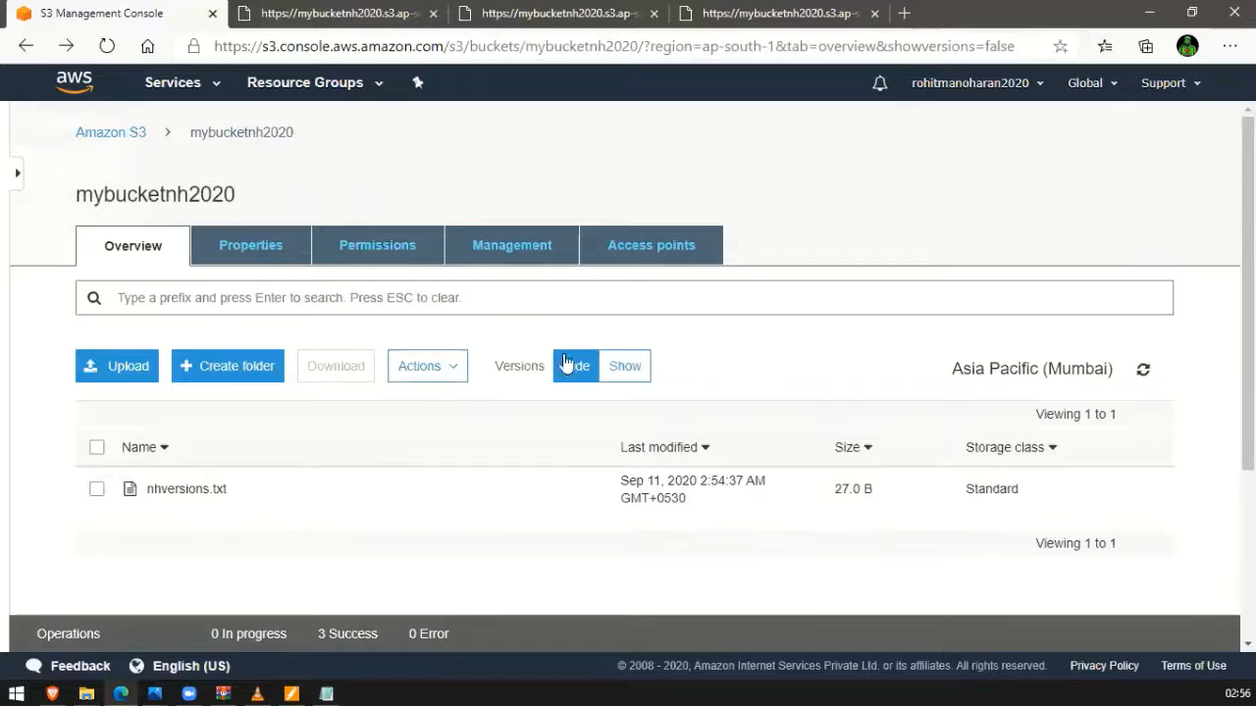
Show the object versions and permanently delete the 2:57:11 AM latest version of nhversions.txt
{"action": "left_click", "coordinate": [618, 382]}
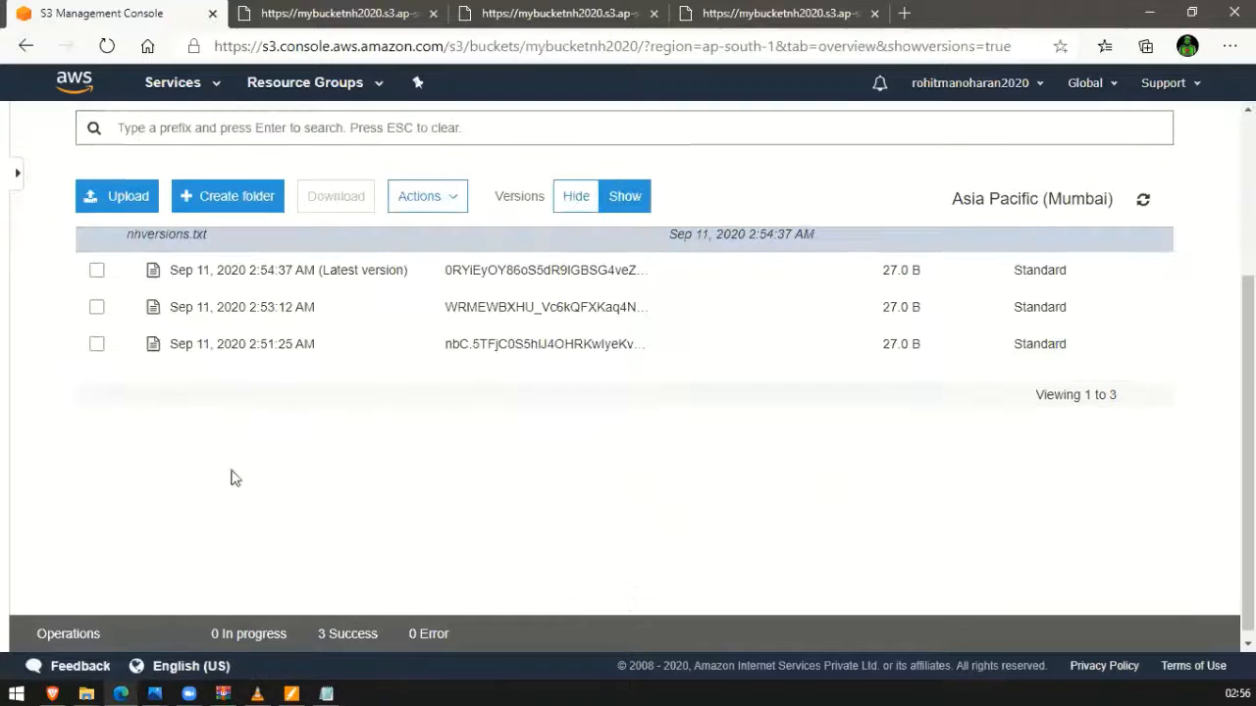
{"action": "scroll", "coordinate": [294, 402], "scroll_direction": "down", "scroll_amount": 2}
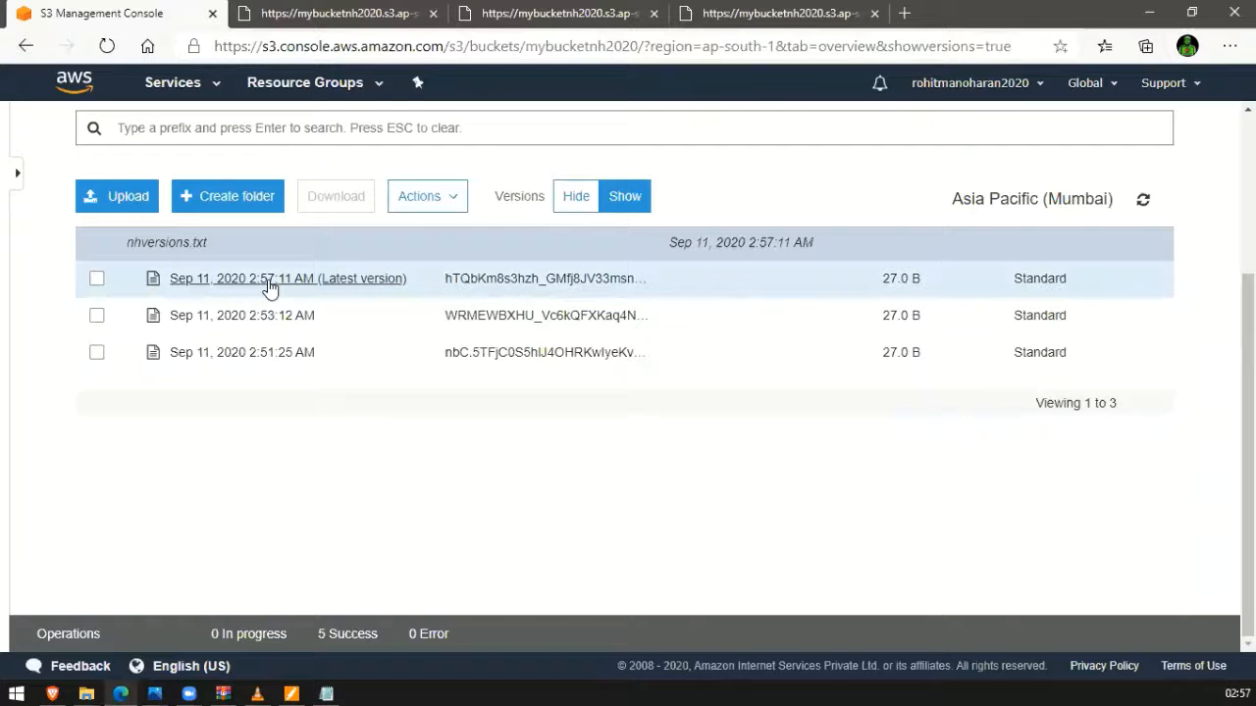
{"action": "right_click", "coordinate": [270, 285]}
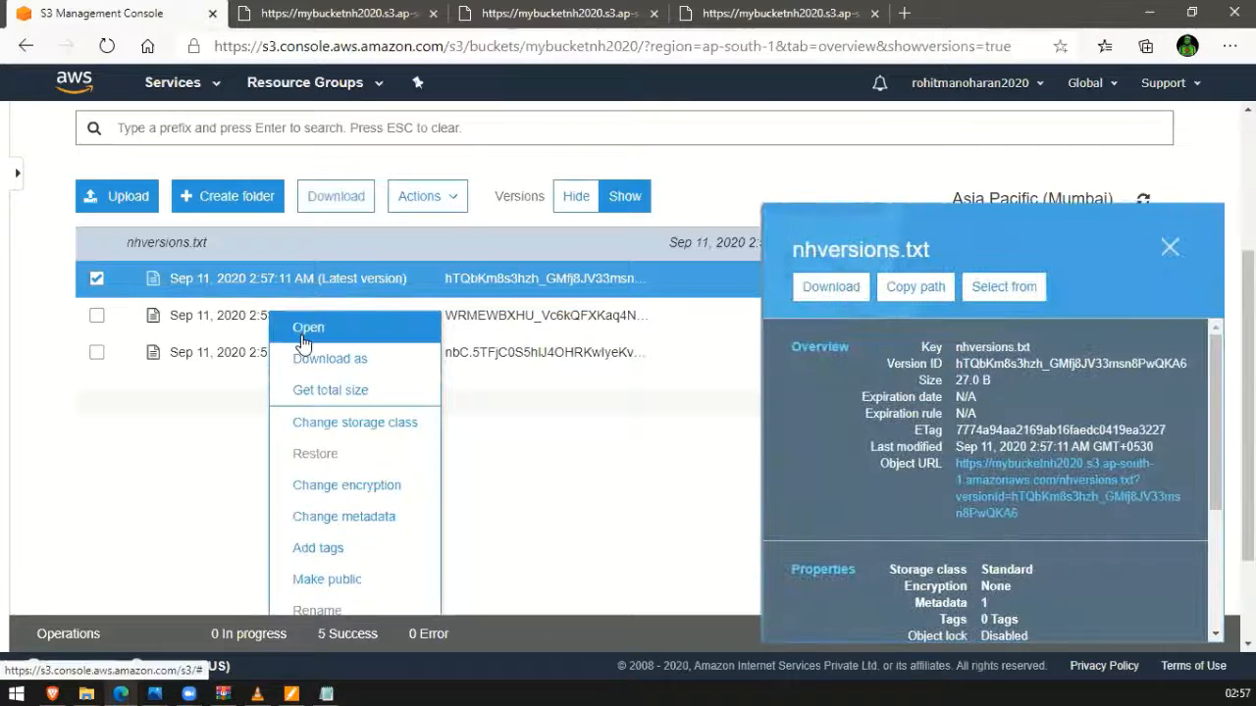
{"action": "scroll", "coordinate": [307, 348], "scroll_direction": "down", "scroll_amount": 2}
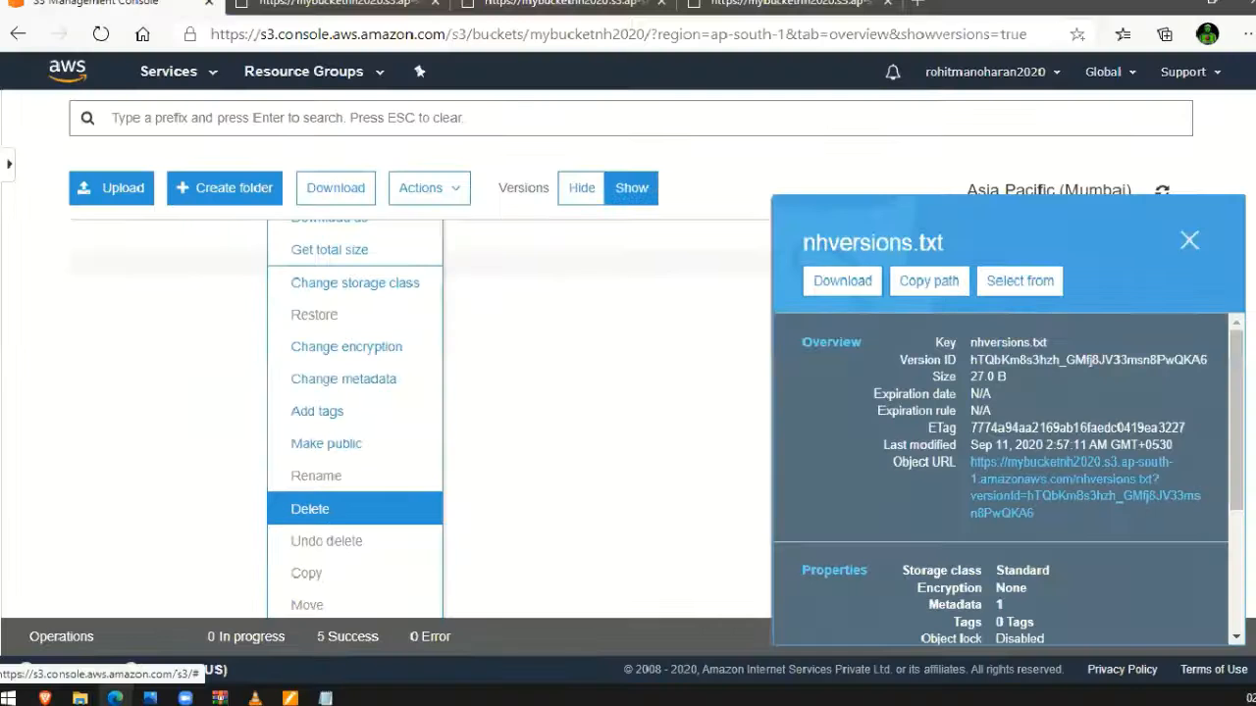
{"action": "left_click", "coordinate": [311, 508]}
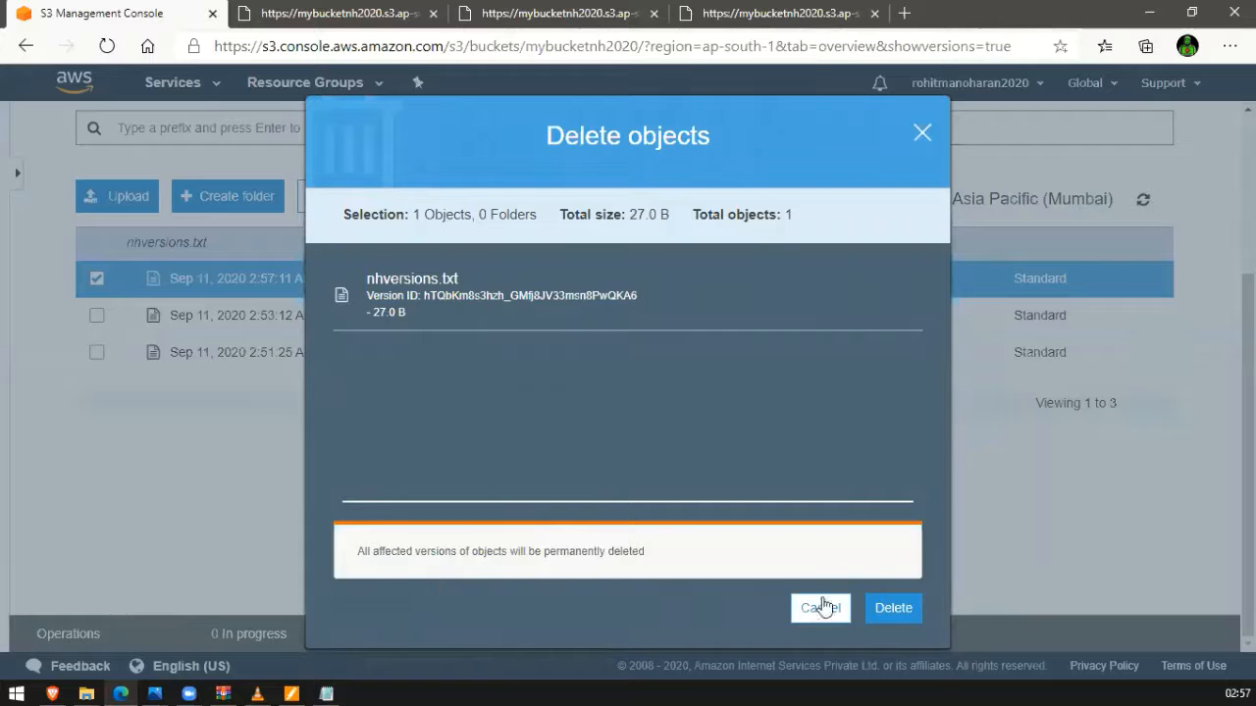
{"action": "left_click", "coordinate": [891, 607]}
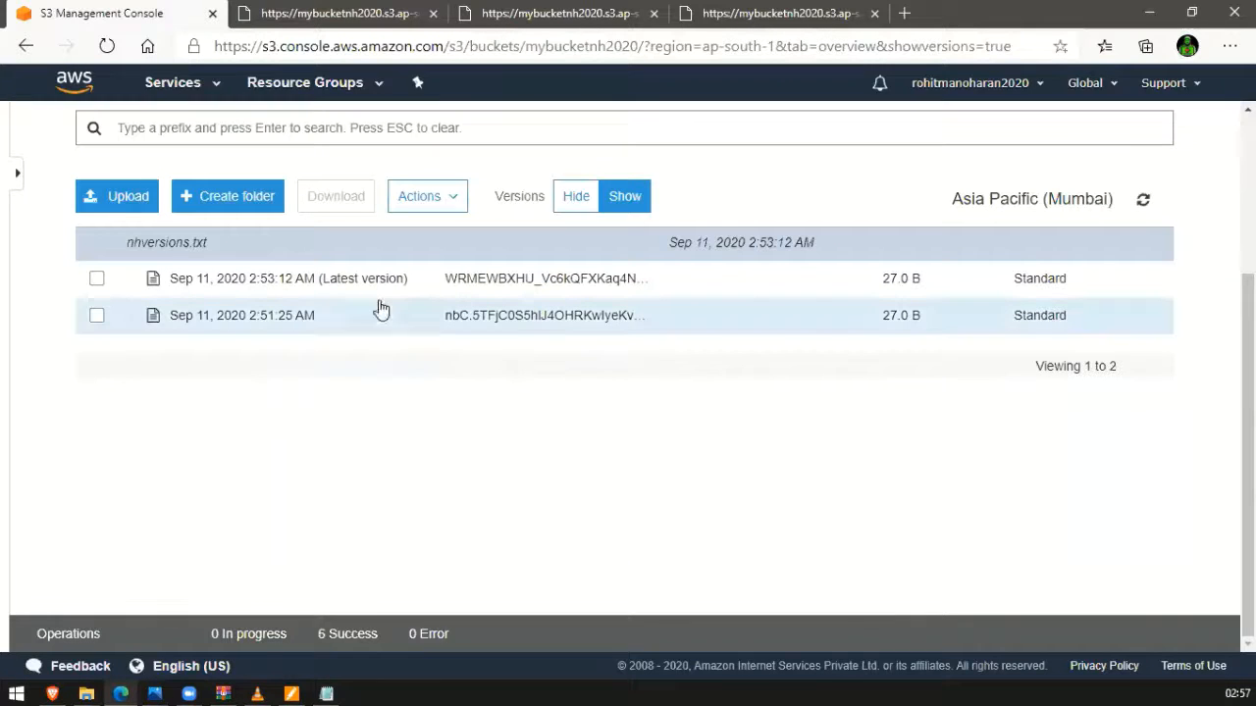
Open the details of the 2:53:12 AM version of nhversions.txt and follow its object URL
{"action": "left_click", "coordinate": [247, 283]}
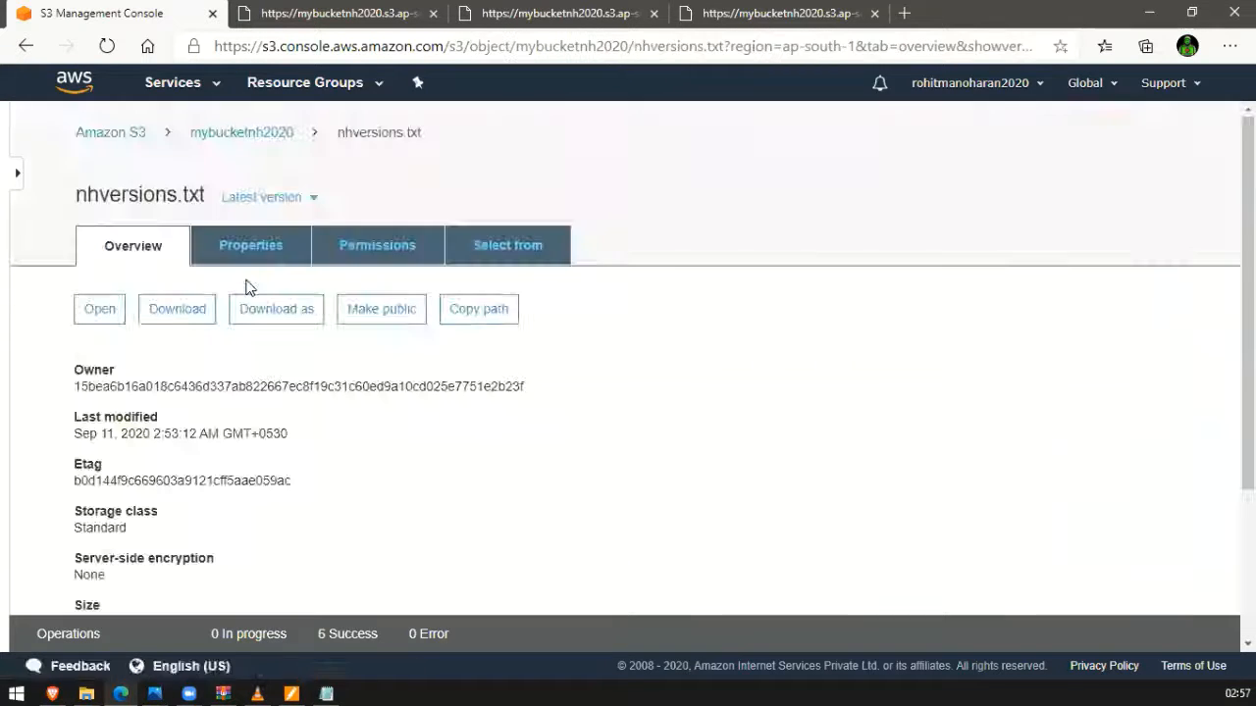
{"action": "scroll", "coordinate": [241, 458], "scroll_direction": "down", "scroll_amount": 3}
{"action": "left_click", "coordinate": [152, 551]}
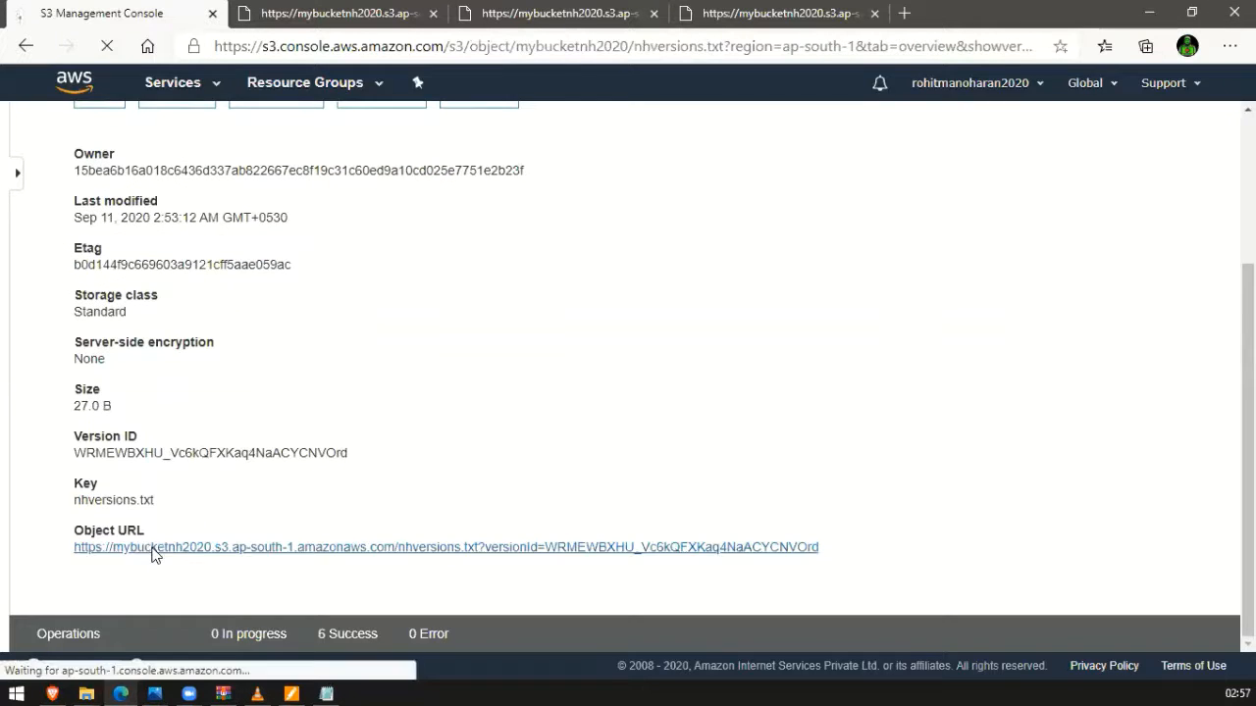